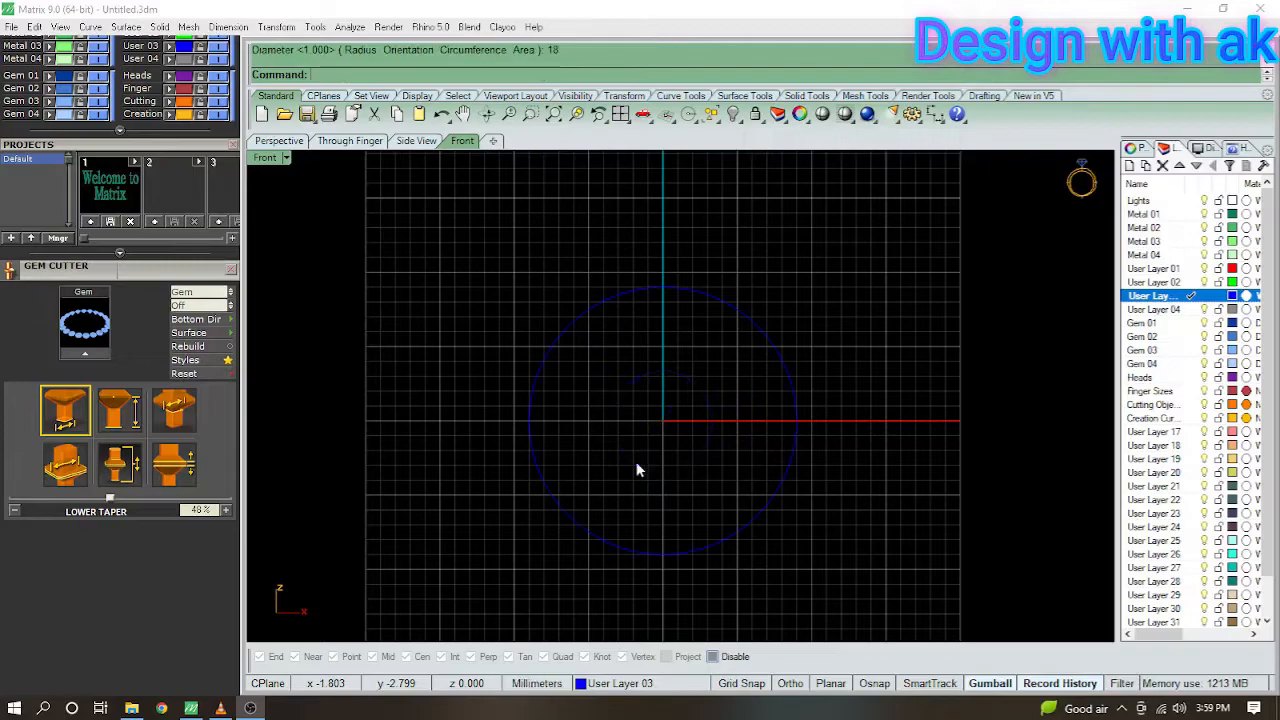
Offset the 18 mm circle outward by 2 mm.
left_click(742, 528)
right_click_drag(852, 337, 776, 369)
type("o")
key("Return")
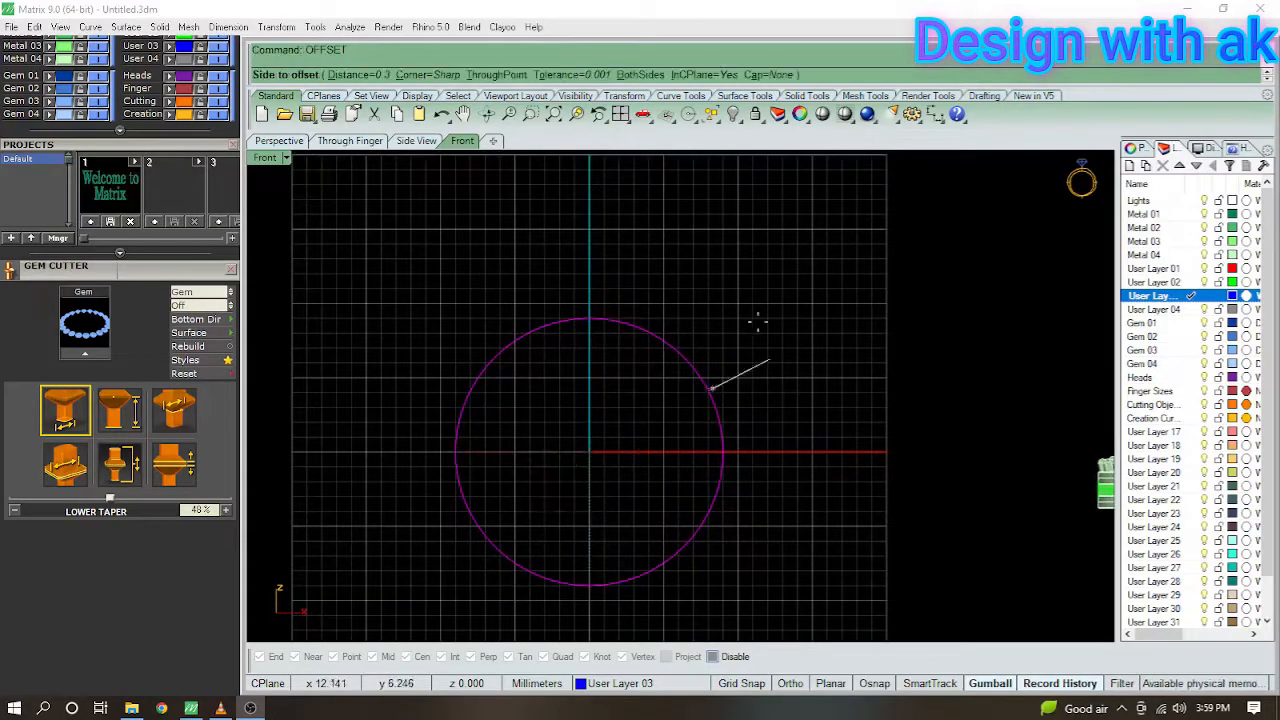
type("2")
key("Return")
left_click(753, 251)
Move the outer circle up 0.5 mm along the vertical axis and switch to the top view.
left_click_drag(766, 294, 692, 358)
left_click(590, 408)
type("0.5")
key("Return")
left_click(574, 349)
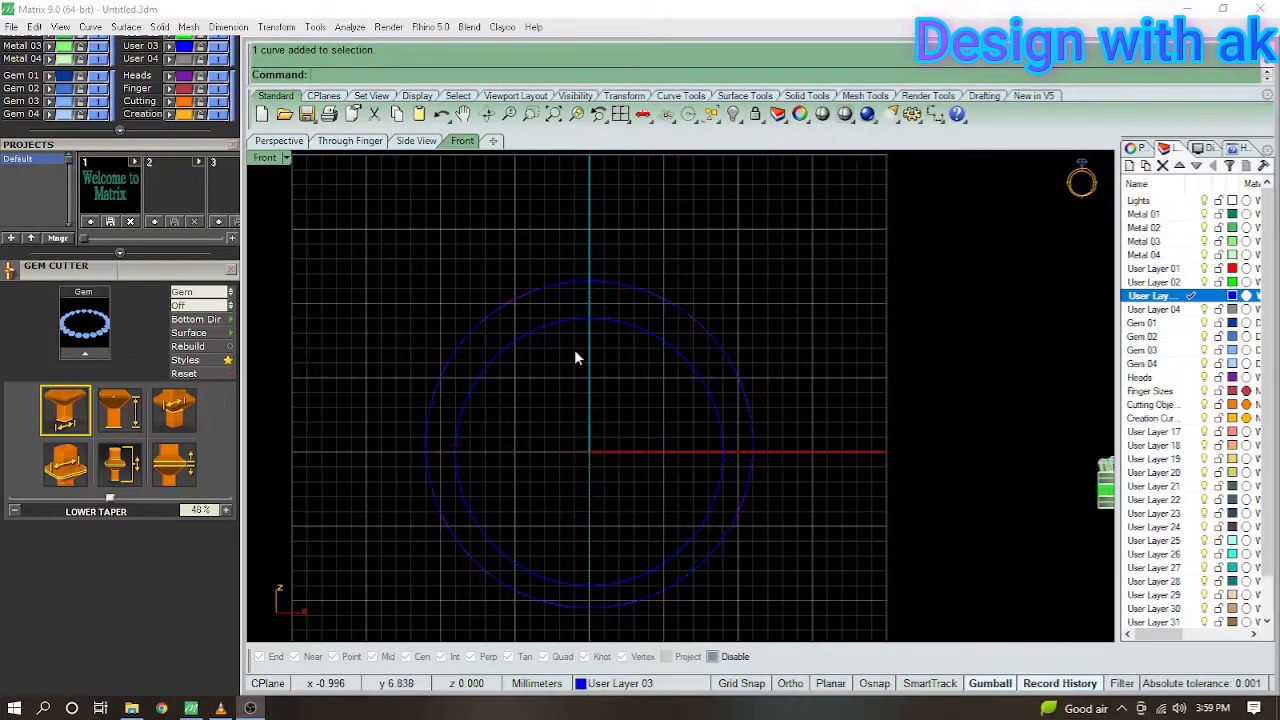
key("ctrl+F1")
type("rc")
key("Return")
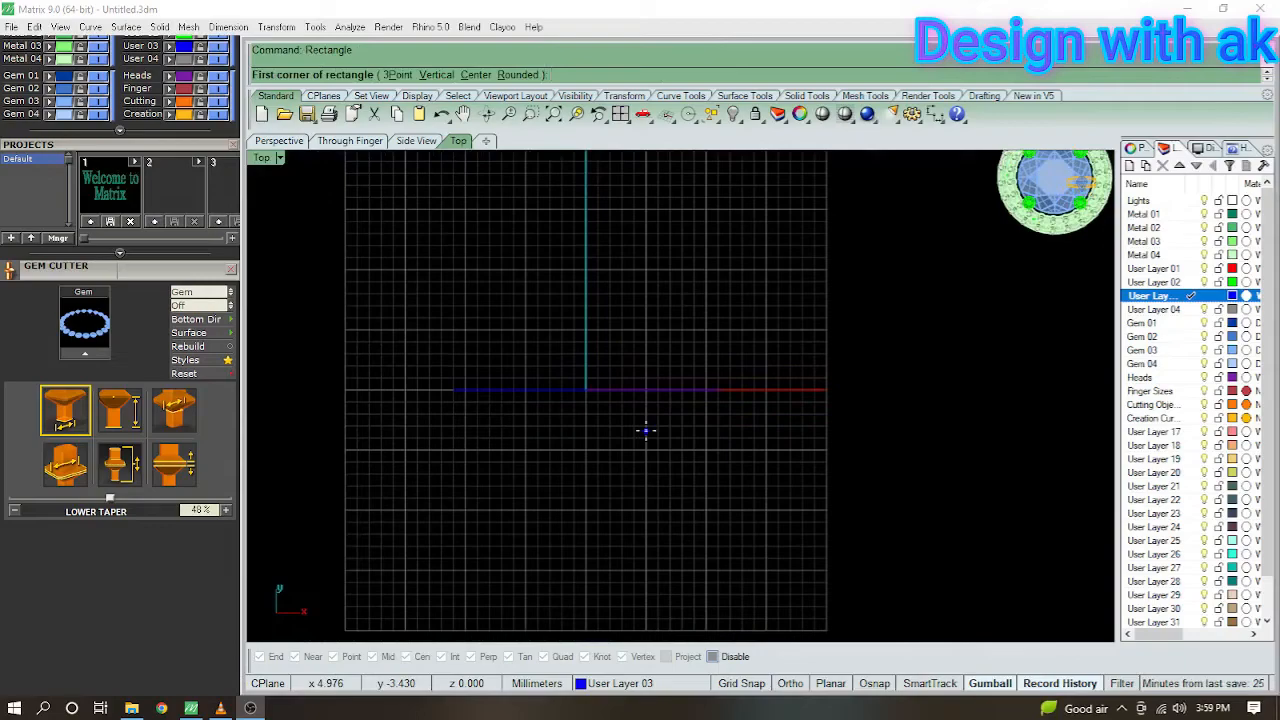
type("0")
key("Return")
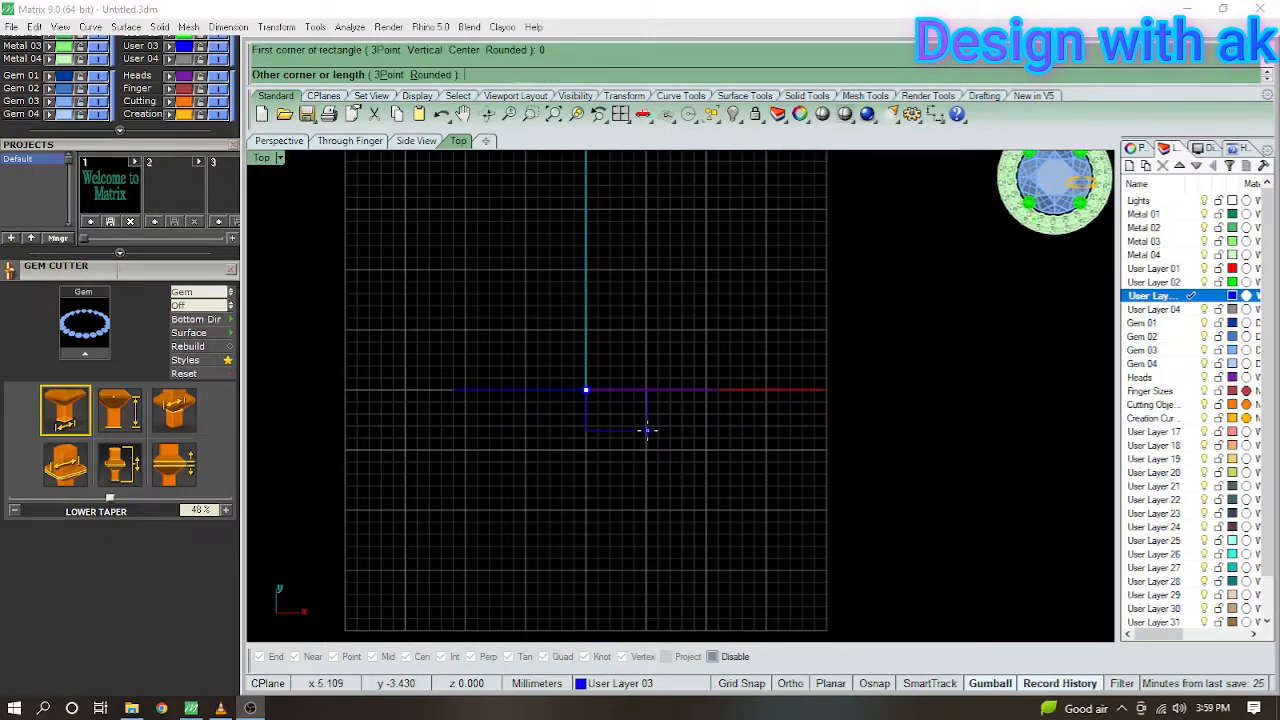
key("Escape")
Draw a 5 by 5 mm rectangle centred on the origin.
type("RE")
key("Return")
type("C")
key("Return")
type("0")
key("Return")
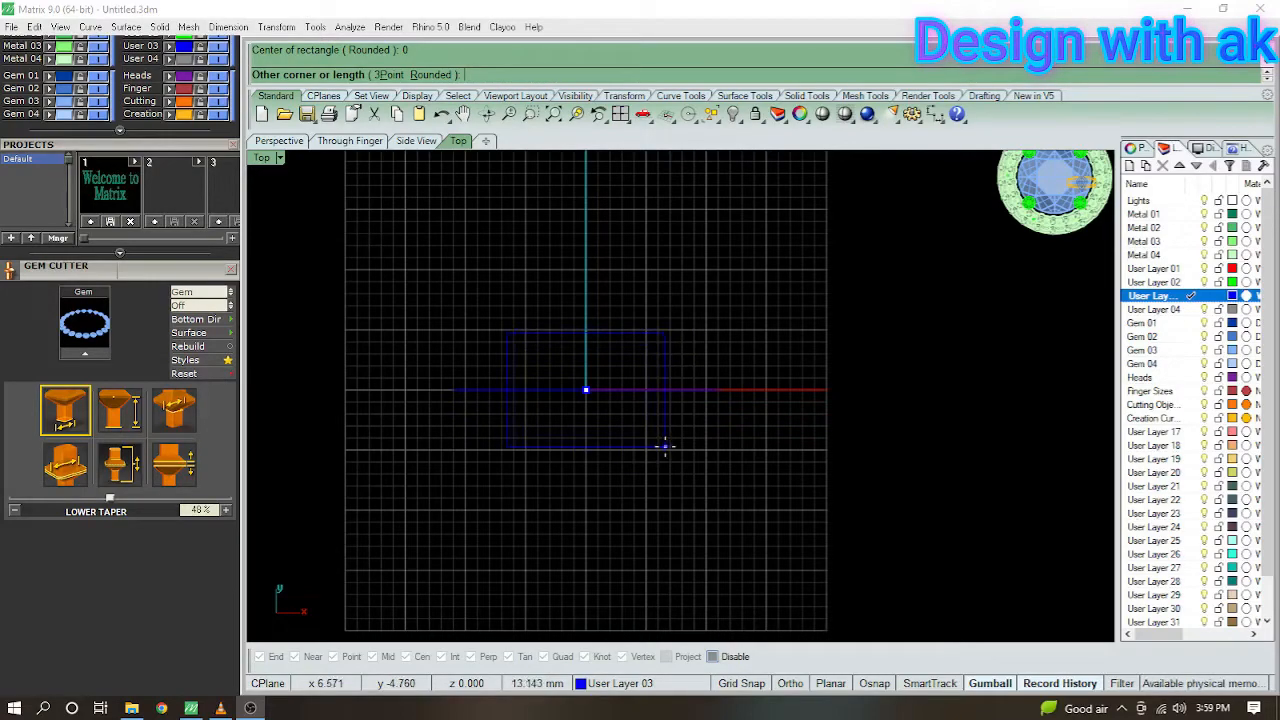
type("5")
key("Return")
type("5")
key("Return")
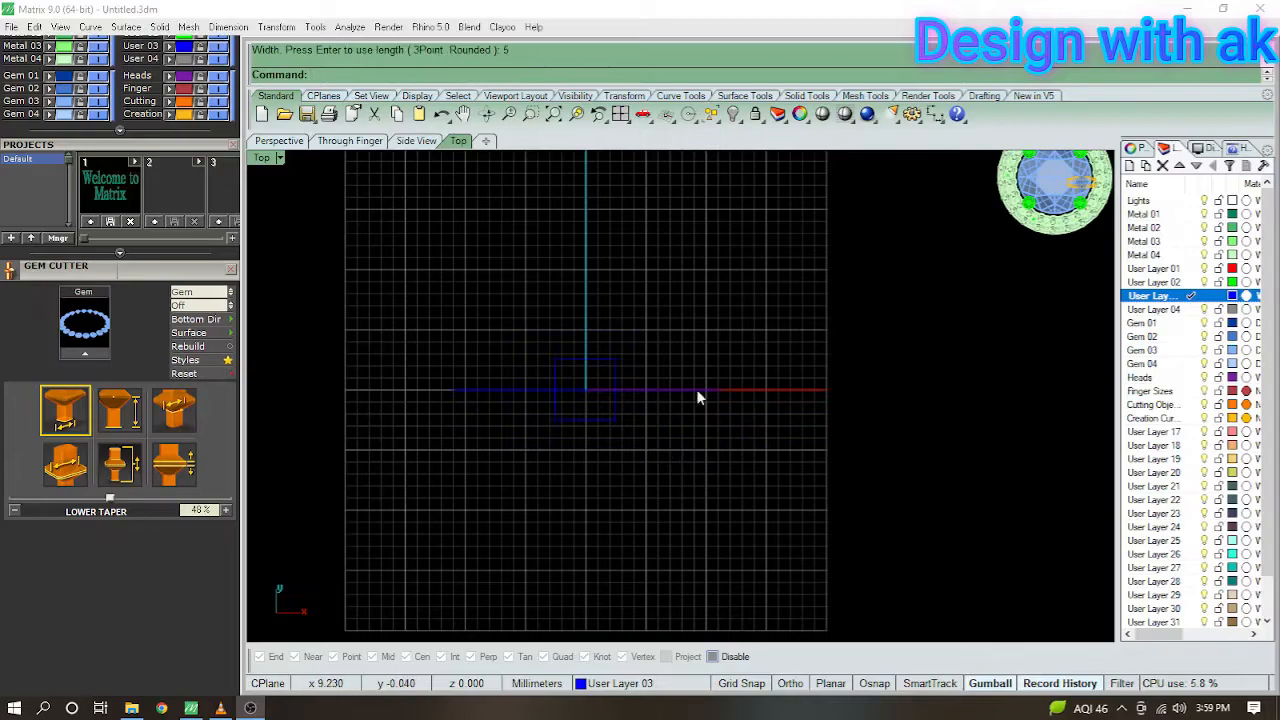
Scale the centred square up evenly about its centre to nearly three times its size.
scroll(690, 410, "up", 2)
left_click(539, 422)
left_click_drag(541, 362, 459, 362)
Raise the enlarged square vertically until it sits just above the top of the outer circle.
scroll(590, 385, "down", 6)
right_click_drag(594, 397, 654, 306, "ctrl+shift")
scroll(686, 400, "up", 6)
right_click_drag(692, 398, 688, 342, "ctrl+shift")
scroll(536, 416, "down", 2)
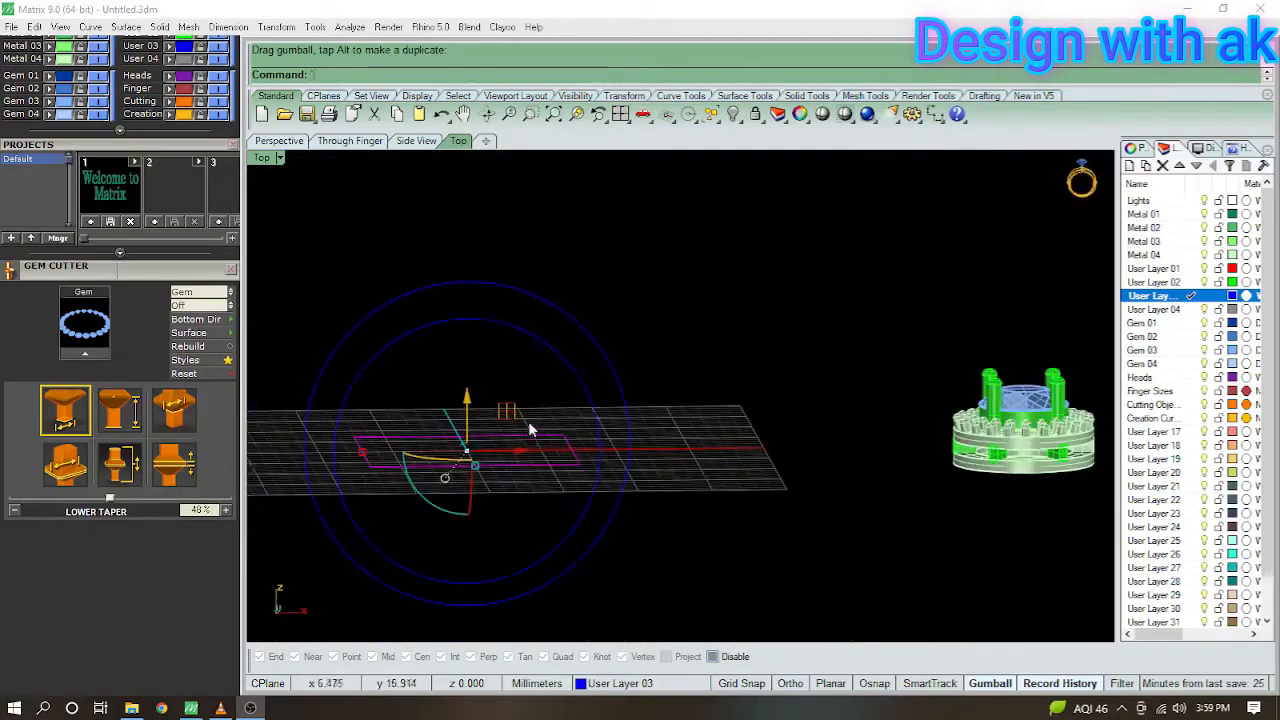
left_click_drag(467, 400, 467, 234)
key("ctrl+F2")
right_click_drag(481, 274, 499, 359)
scroll(499, 359, "up", 4)
scroll(500, 366, "up", 2)
mouse_move(480, 334)
left_mouse_down()
mouse_move(480, 303)
mouse_move(478, 326)
left_mouse_up()
left_click(766, 380)
Draw a vertical line from the origin down past the bottom of the outer circle.
scroll(764, 420, "down", 6)
right_click_drag(761, 450, 705, 329)
scroll(697, 415, "up", 4)
left_click(685, 411)
scroll(712, 412, "down", 6)
type("L")
key("Return")
type("0")
key("Return")
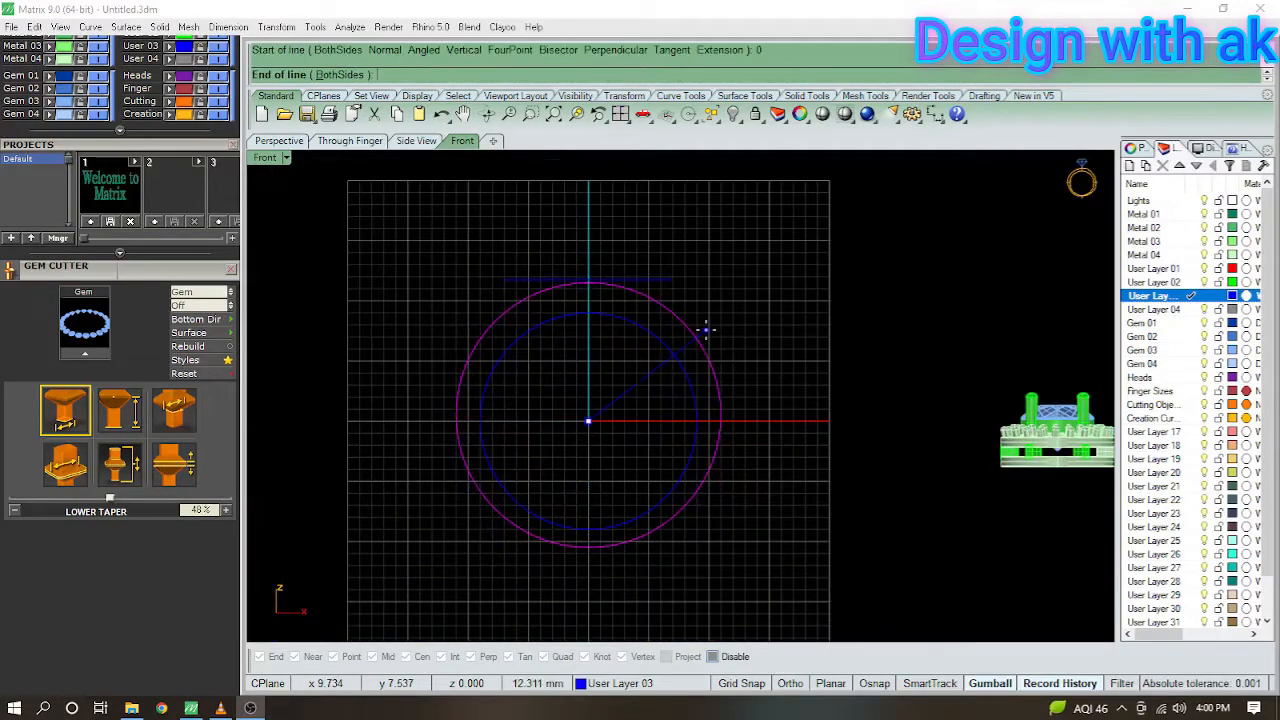
key("Return")
scroll(647, 362, "down", 4)
left_click(624, 518, "shift")
Trim away the right half of the outer circle at the vertical line and delete the line.
scroll(600, 484, "up", 10)
left_click_drag(686, 523, 592, 483)
key("ctrl+t")
left_click(669, 482)
key("Return")
left_click_drag(700, 547, 528, 533)
key("Delete")
Draw a slanted line from the origin out past the upper left part of the remaining outer arc.
scroll(618, 440, "down", 6)
scroll(618, 445, "up", 8)
type("l")
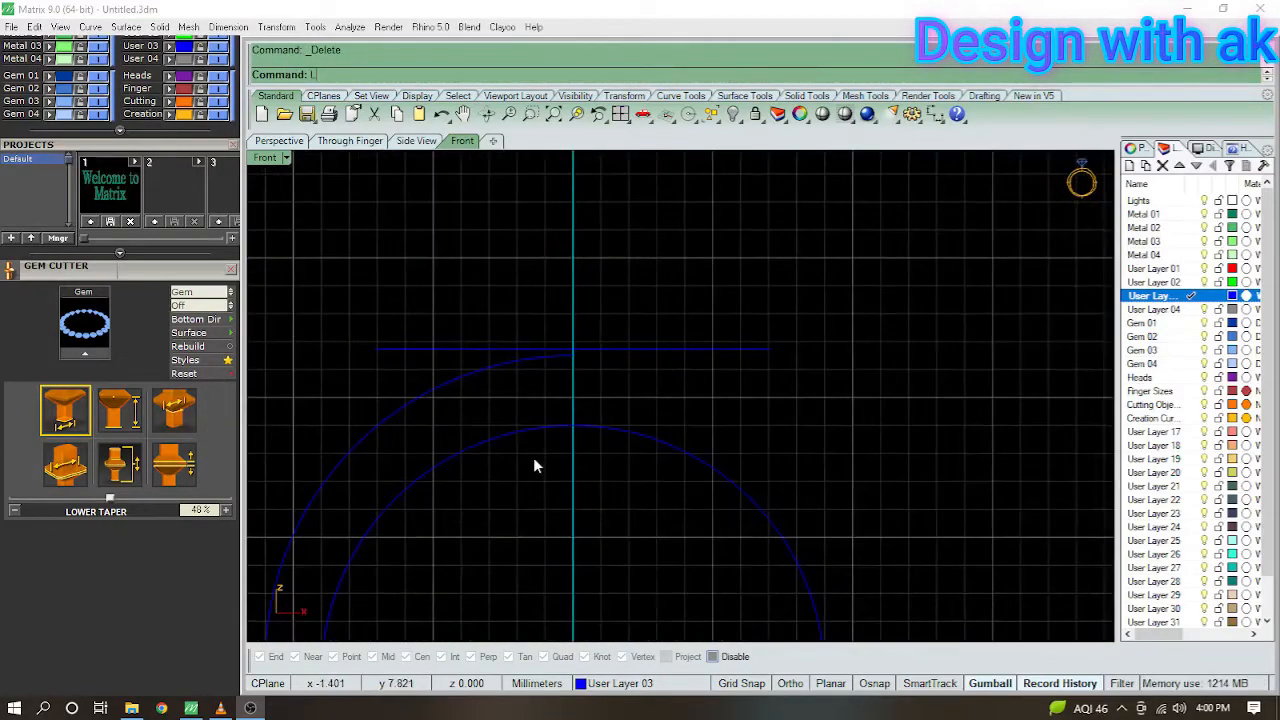
key("Return")
type("0")
key("Return")
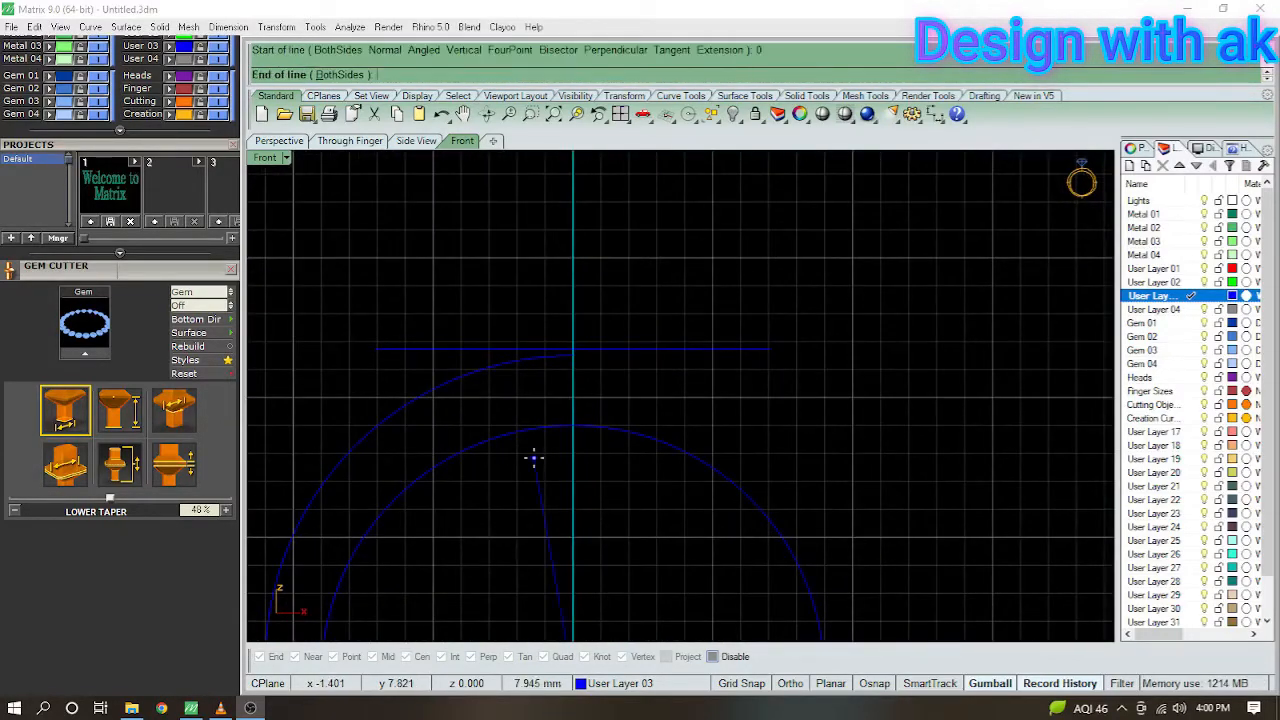
left_click(321, 233)
Trim off the upper part of the outer arc at the slanted line and delete the line.
scroll(417, 442, "up", 8)
left_click_drag(506, 391, 350, 318)
key("ctrl+t")
left_click(508, 289)
key("Return")
left_click_drag(481, 376, 414, 413)
key("Delete")
Turn on the arc's control points and object snaps, and move its upper end point onto the left end of the raised square.
left_click_drag(444, 338, 395, 363)
scroll(395, 363, "down", 4)
right_click_drag(465, 397, 555, 460)
key("F10")
left_click(490, 418)
left_click_drag(491, 418, 491, 415)
left_click_drag(402, 336, 436, 340)
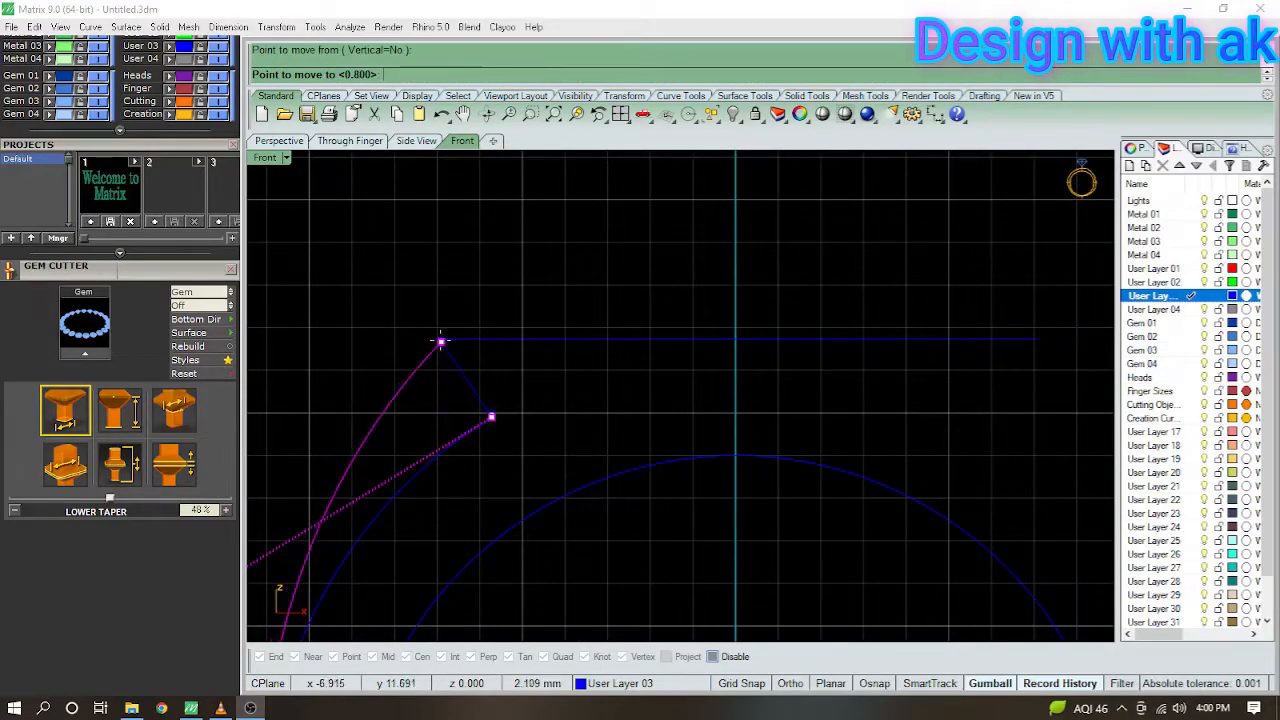
left_click(728, 658)
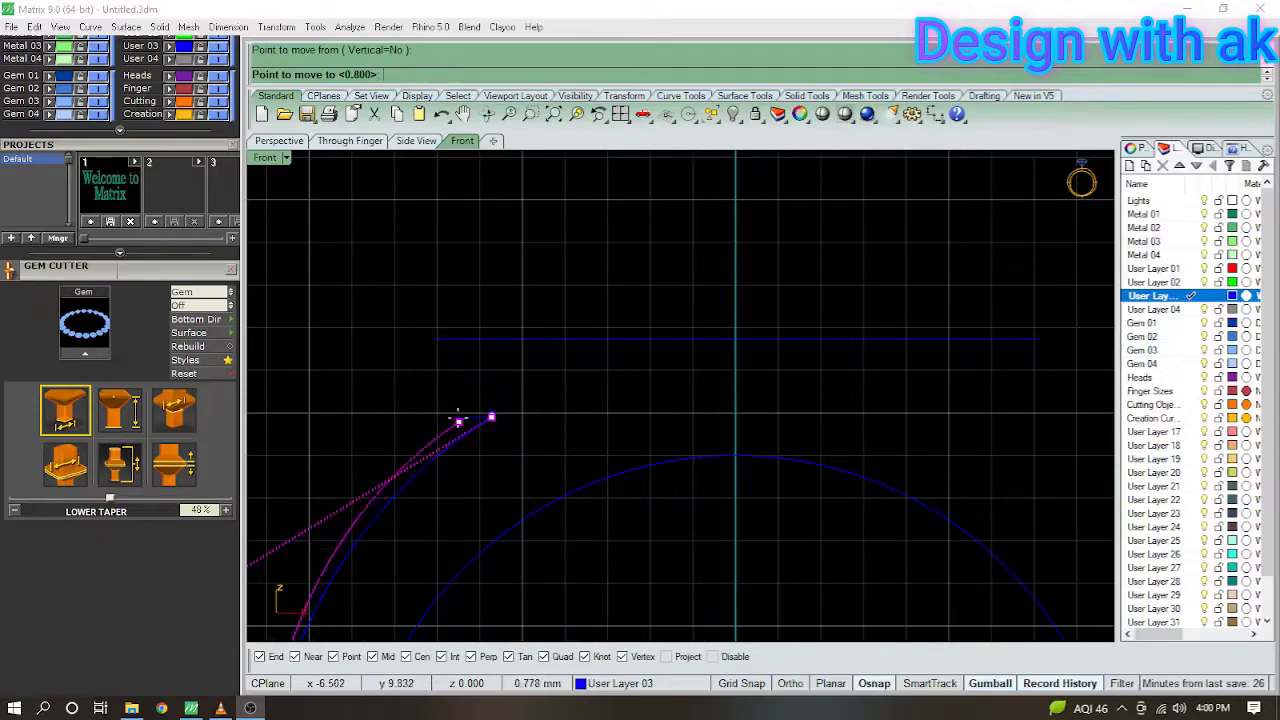
left_click(436, 340)
key("Escape")
scroll(520, 379, "down", 4)
right_click_drag(520, 379, 425, 482, "ctrl+shift")
key("Escape")
Project the reshaped arc onto the front construction plane, replacing the original curve.
left_click(431, 488)
key("ctrl+F3")
key("ctrl+F2")
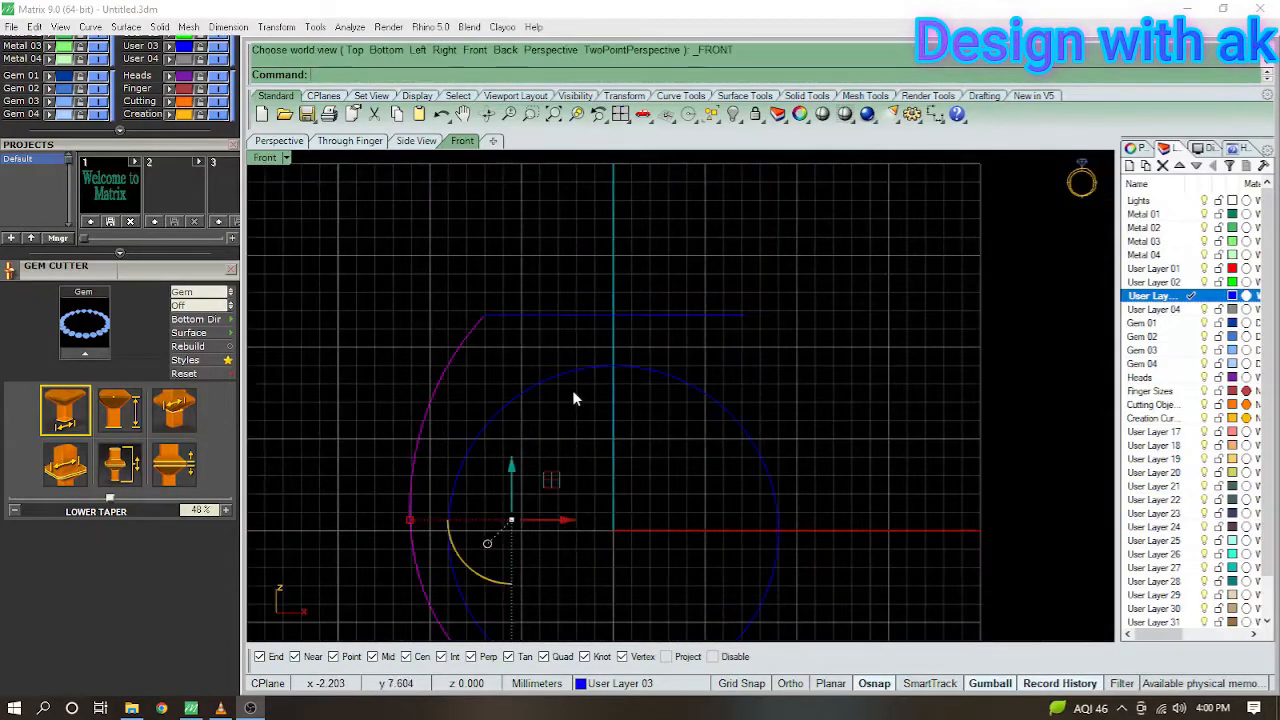
scroll(600, 370, "down", 2)
type("Project")
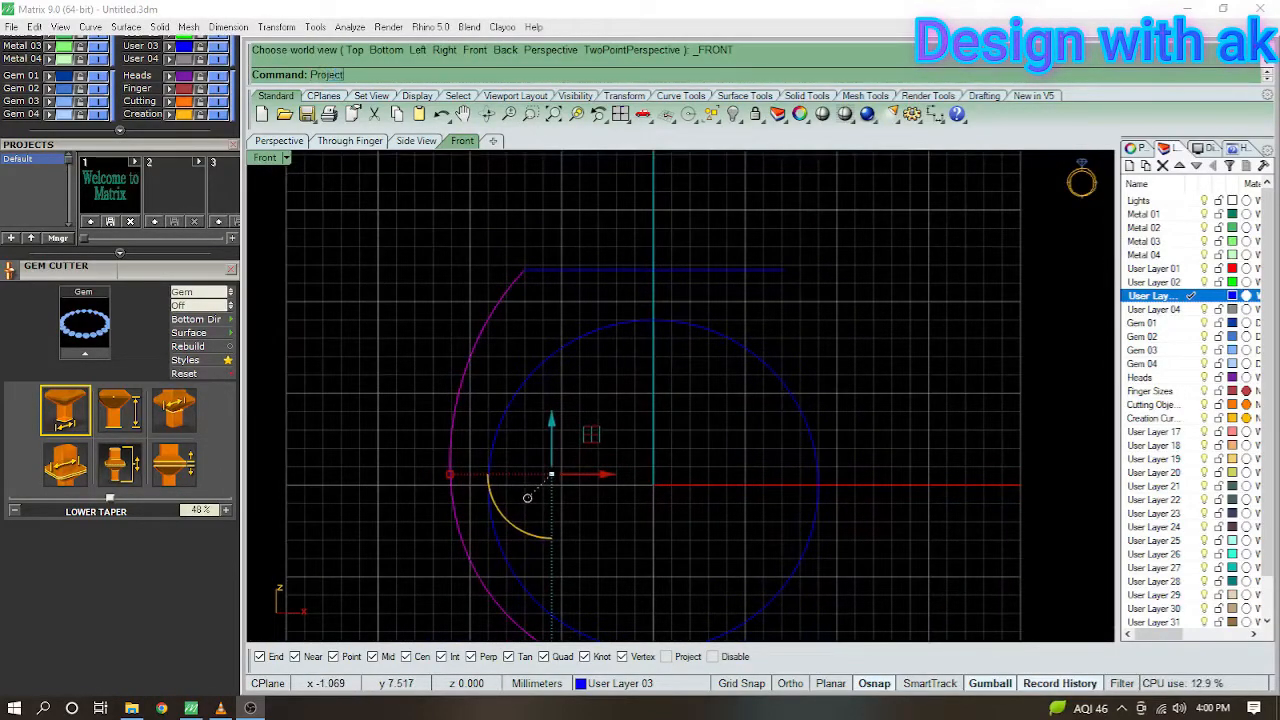
key("Down")
key("Return")
type("y")
key("Return")
Extrude the arc to both sides in the side view until it matches the width of the raised square.
right_click_drag(543, 308, 730, 350, "ctrl+shift")
key("ctrl+F3")
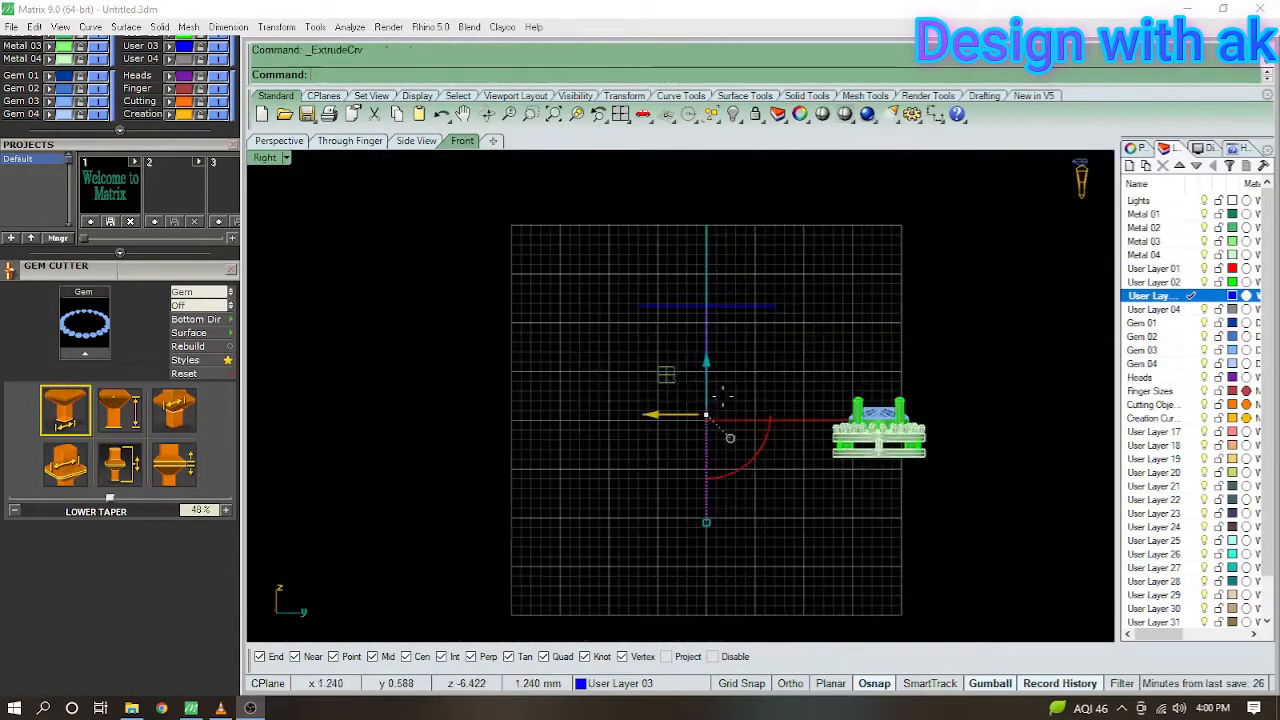
key("e")
scroll(777, 320, "up", 10)
left_click(755, 323)
Mirror a copy of the extruded surface across the vertical axis through the origin.
key("ctrl+F2")
scroll(707, 352, "down", 7)
scroll(707, 359, "down", 4)
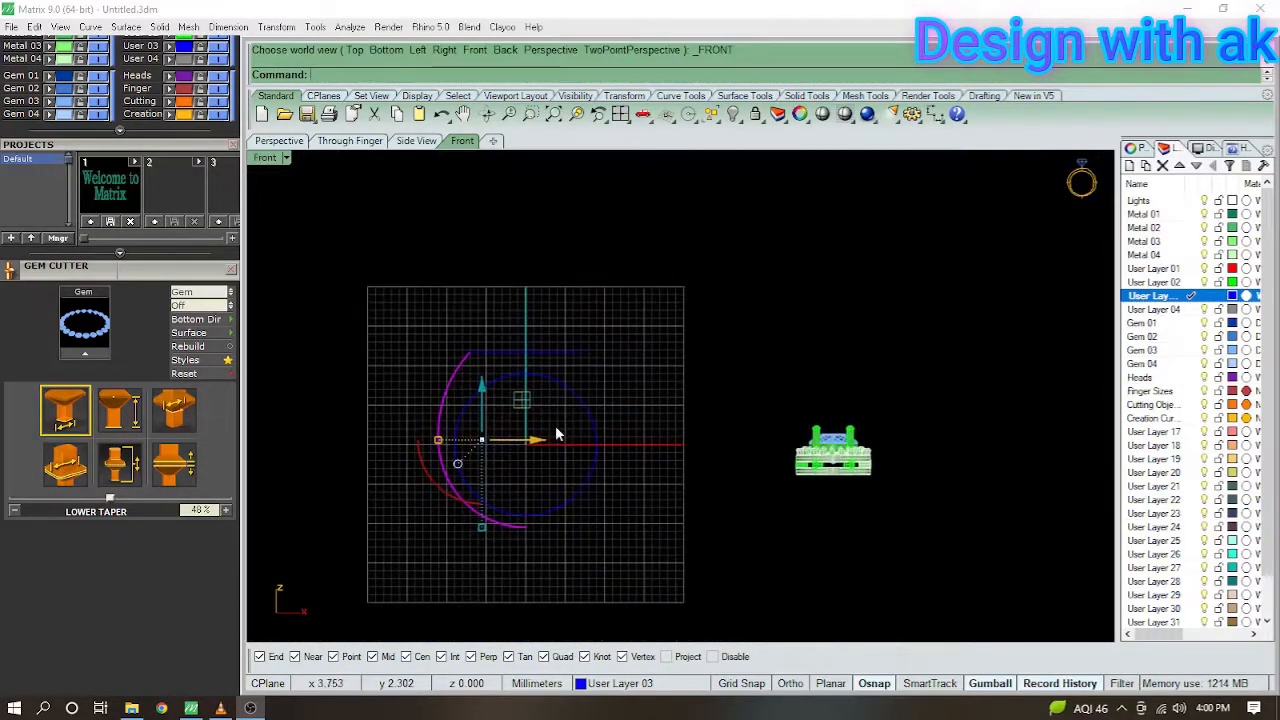
type("MI")
key("Return")
type("0")
key("Return")
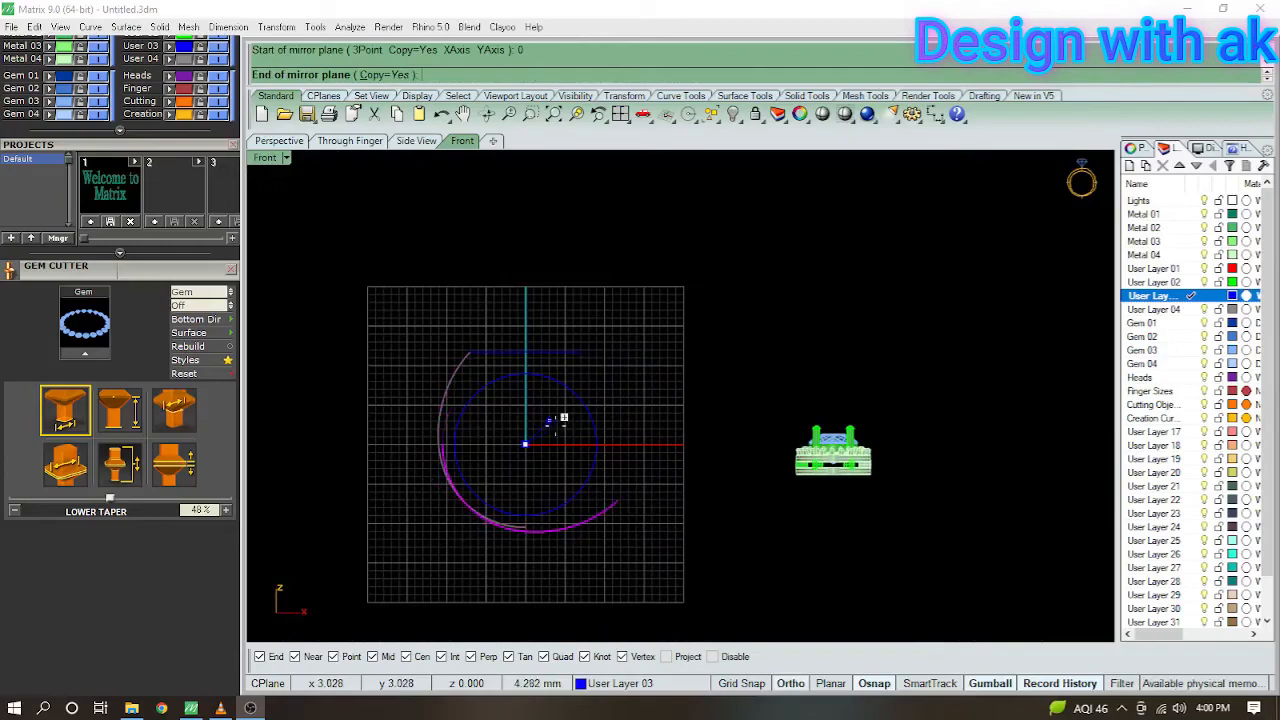
left_click(591, 251)
Duplicate the upper end edges of the two side surfaces.
scroll(568, 354, "up", 3)
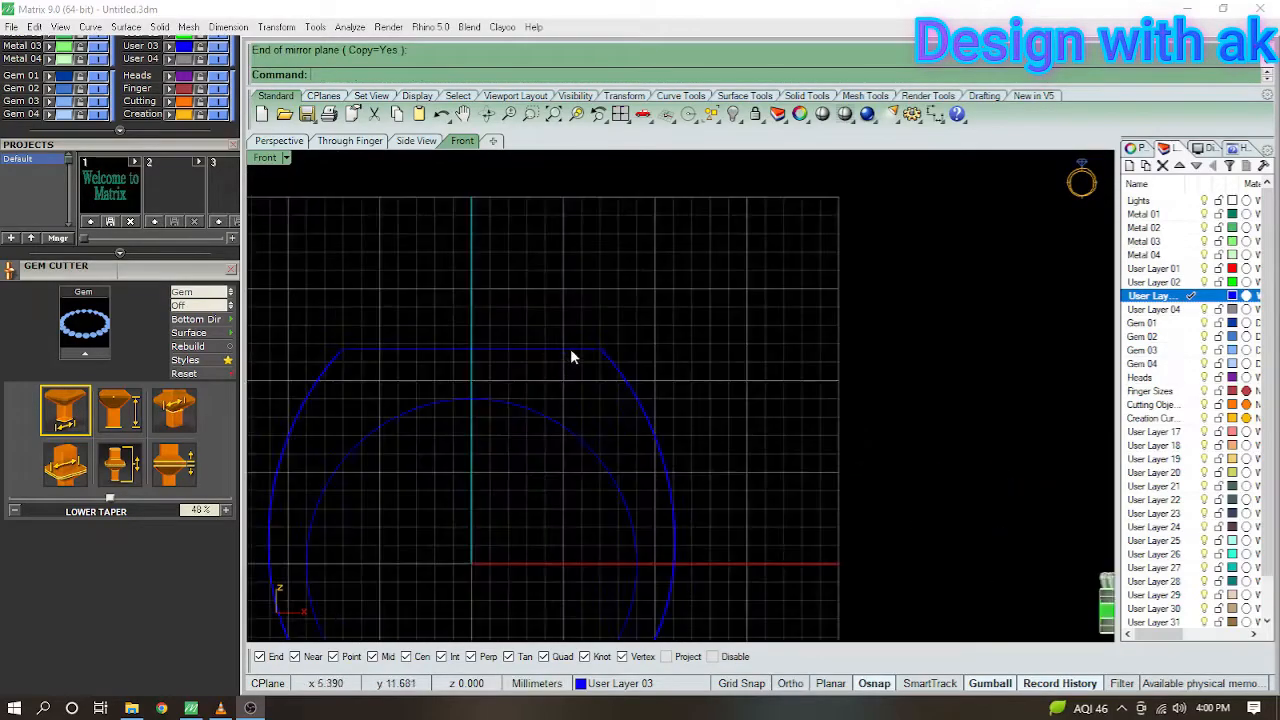
scroll(536, 320, "down", 2)
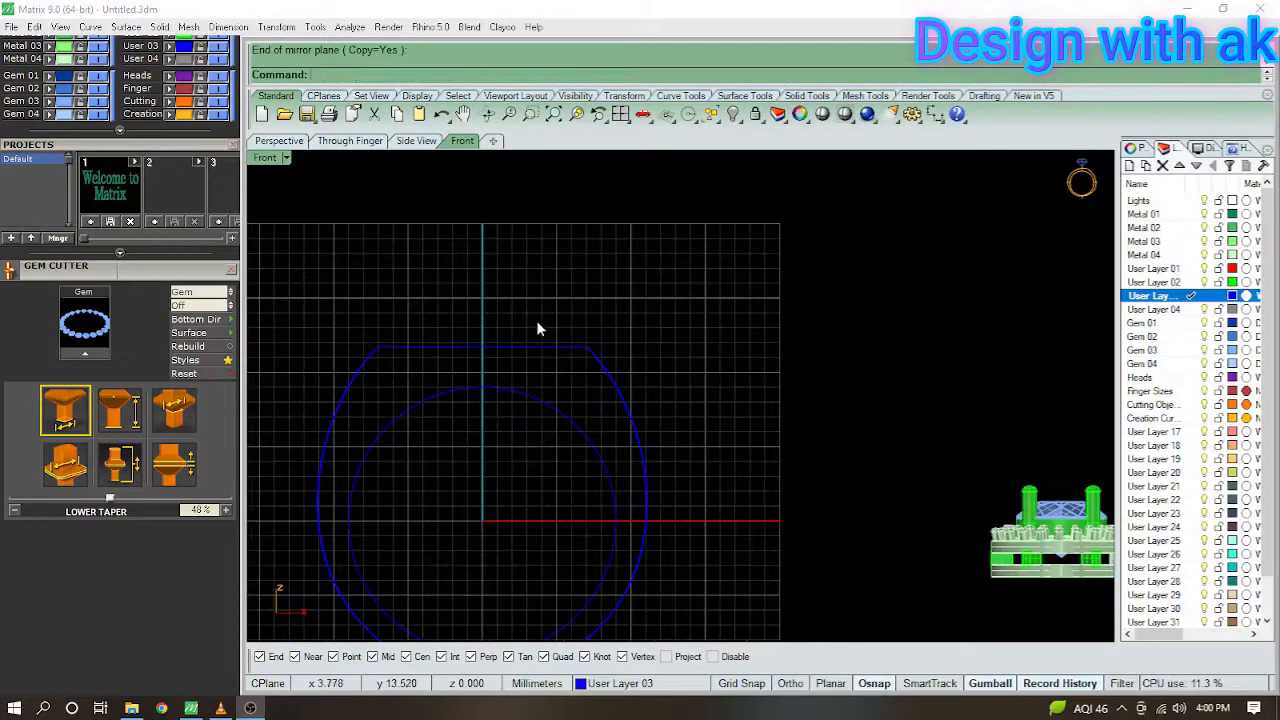
right_click_drag(536, 320, 441, 350, "ctrl+shift")
scroll(441, 350, "up", 6)
scroll(441, 350, "up", 2)
type("DE")
key("Return")
left_click(306, 291)
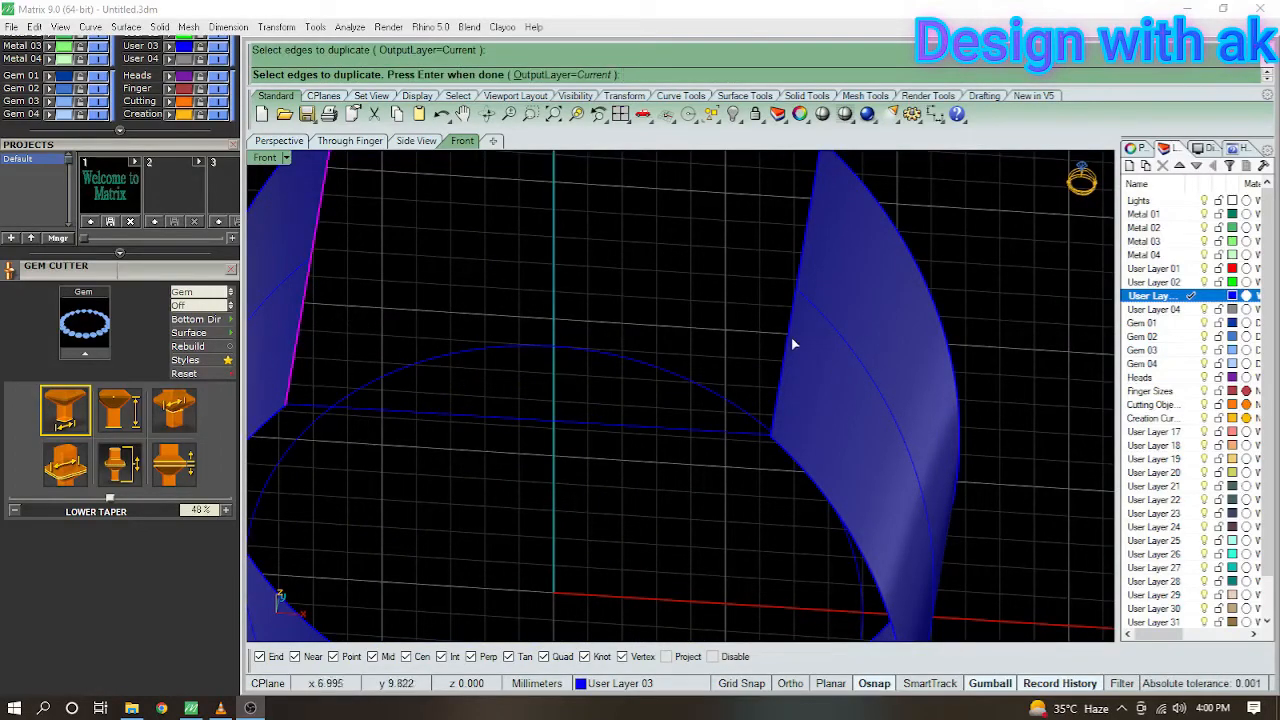
key("Return")
Loft a flat surface between the two duplicated edges to close the top of the ring band.
type("LOFT")
key("Return")
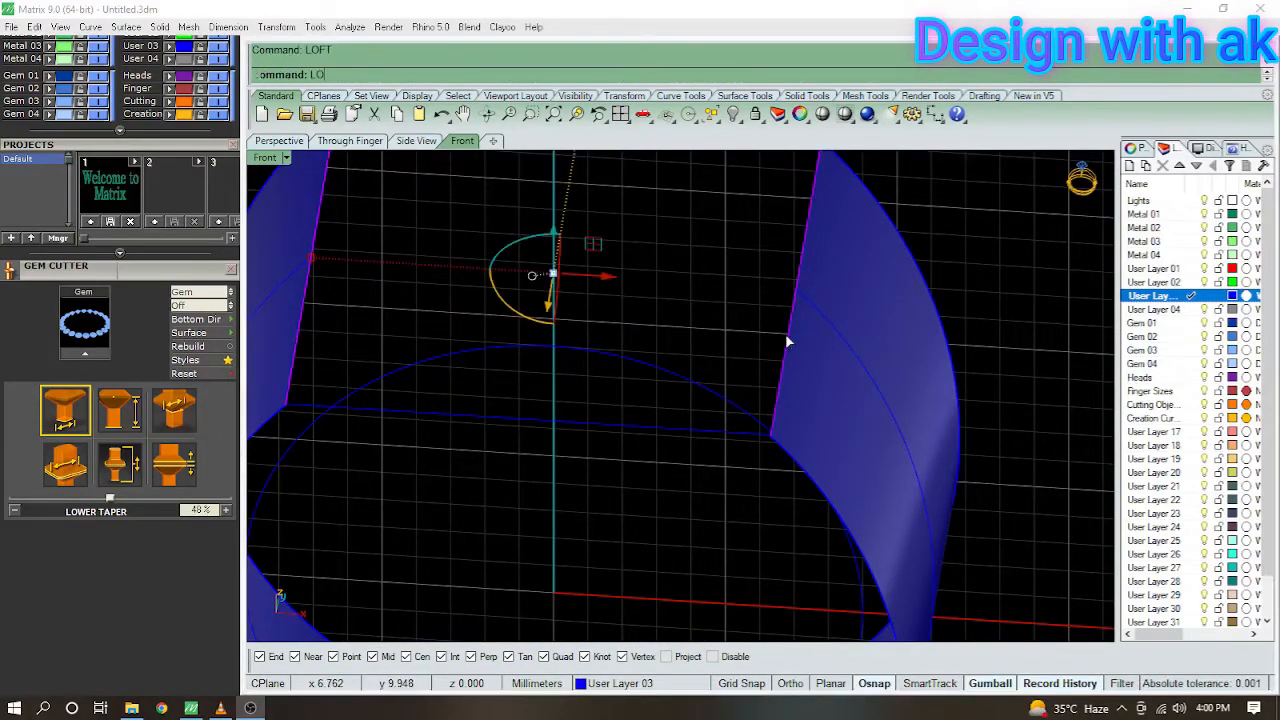
key("Return")
left_click(861, 388)
left_click(648, 279, "shift")
scroll(432, 340, "down", 4)
type("f")
key("Return")
scroll(468, 351, "down", 2)
right_click_drag(521, 376, 666, 411, "ctrl+shift")
Show the hidden ring of gems with its construction curves inside the band.
left_click(660, 409)
key("ctrl+alt+h")
left_click(611, 366)
scroll(456, 418, "up", 8)
right_click_drag(456, 418, 539, 385, "ctrl+shift")
type("f")
key("Return")
scroll(501, 462, "down", 3)
scroll(490, 465, "up", 5)
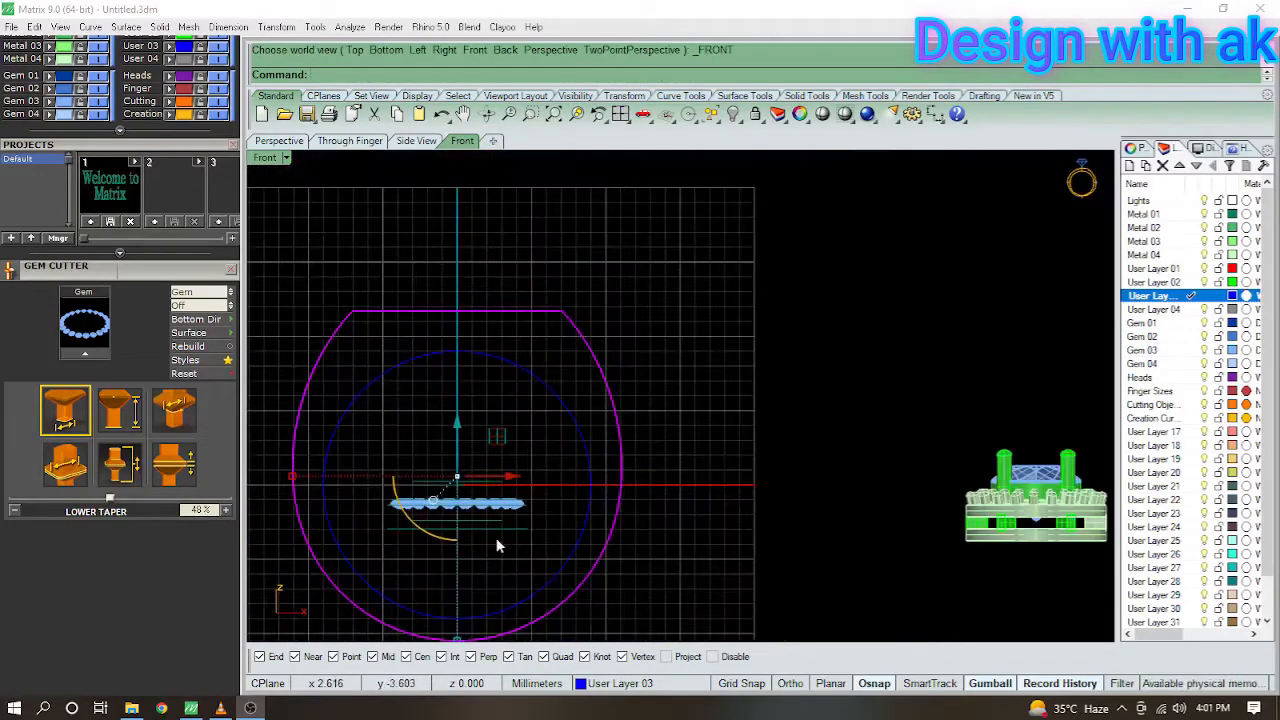
right_click_drag(480, 466, 529, 457, "ctrl+shift")
scroll(502, 444, "up", 3)
scroll(502, 443, "down", 6)
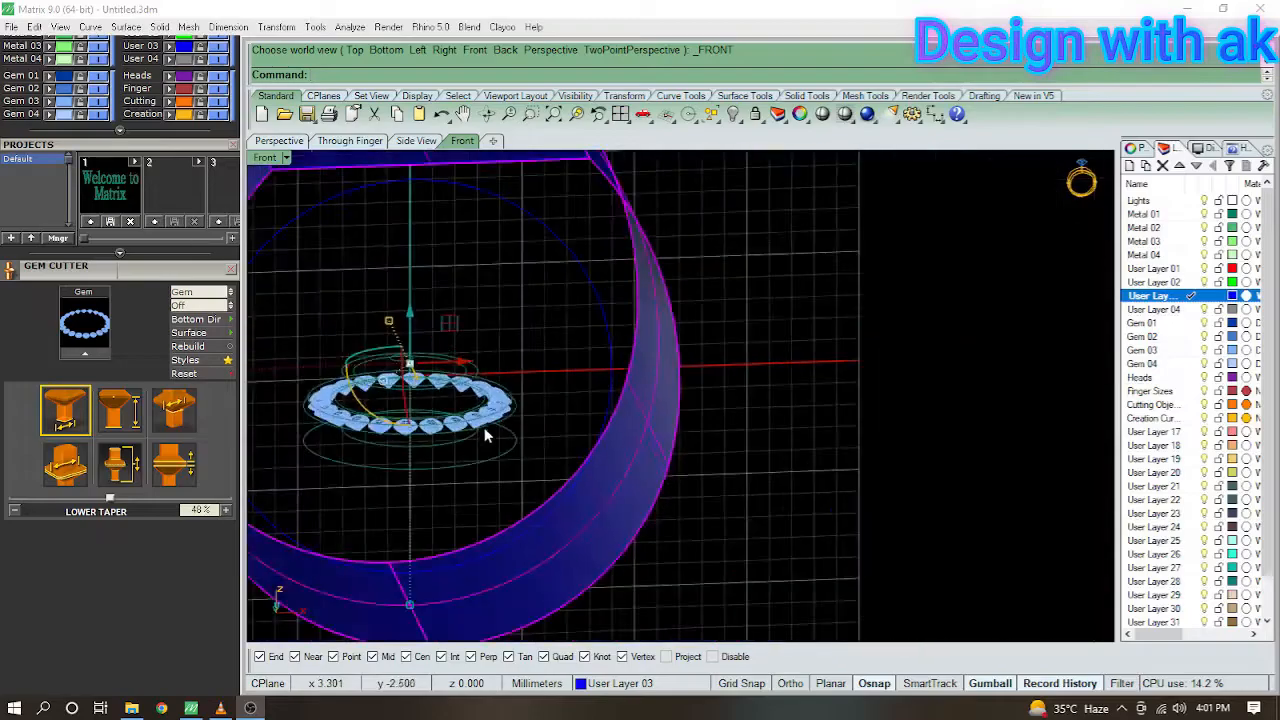
scroll(511, 445, "up", 4)
Move the gem ring and its construction curves sideways out of the band, to line up with the existing gem head in front view.
left_click_drag(511, 416, 405, 266)
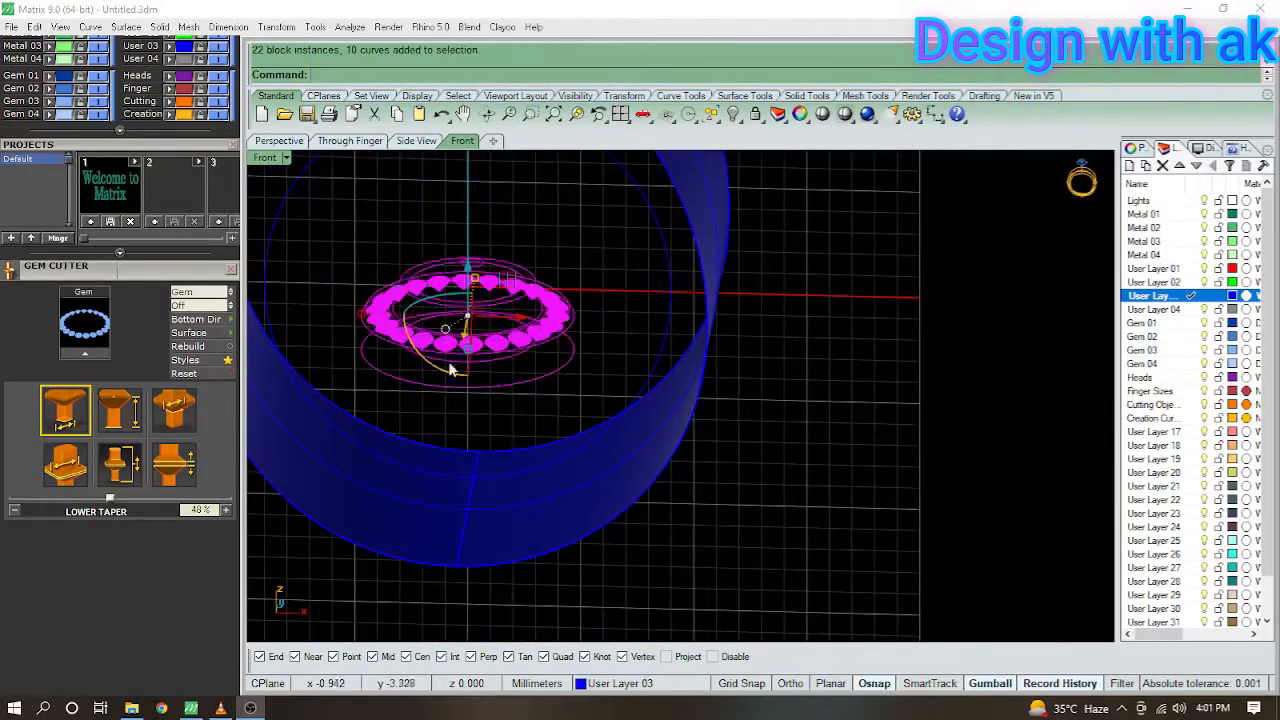
key("F2")
right_click_drag(483, 348, 363, 406)
left_click_drag(370, 390, 843, 389)
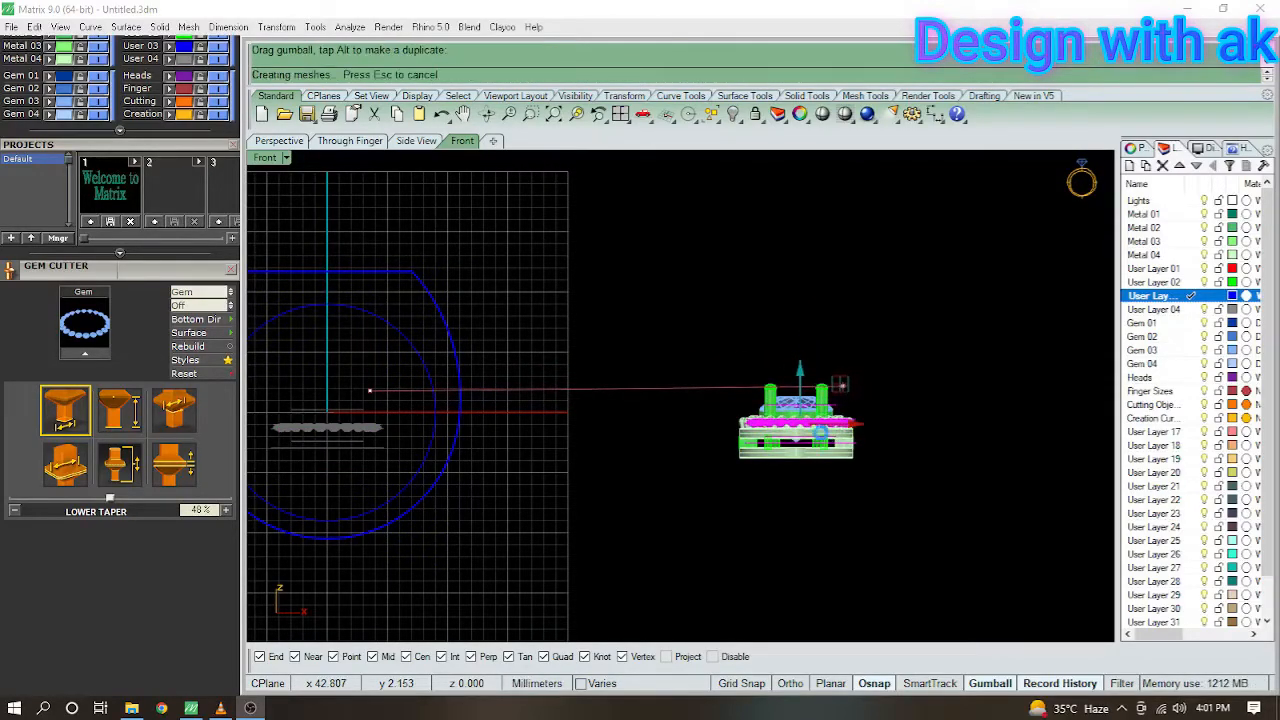
Examine the stones and prongs of the moved gem ring up close and from the top.
key("ctrl+F1")
scroll(823, 303, "up", 6)
right_click_drag(850, 225, 814, 576)
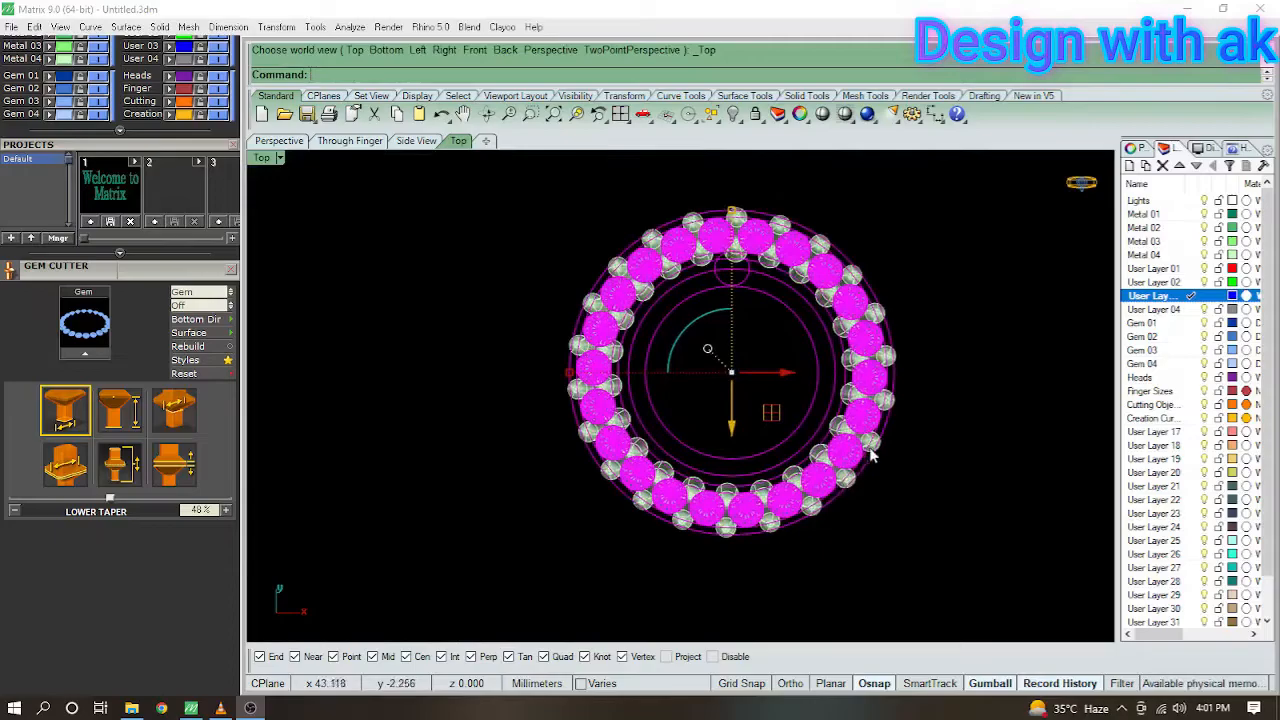
scroll(864, 455, "up", 10)
right_click_drag(930, 492, 831, 457)
left_click(889, 508)
scroll(865, 508, "down", 5)
right_click_drag(842, 510, 811, 531, "ctrl+shift")
scroll(750, 458, "down", 5)
key("ctrl+alt+h")
scroll(753, 435, "down", 7)
scroll(752, 499, "down", 7)
key("ctrl+F1")
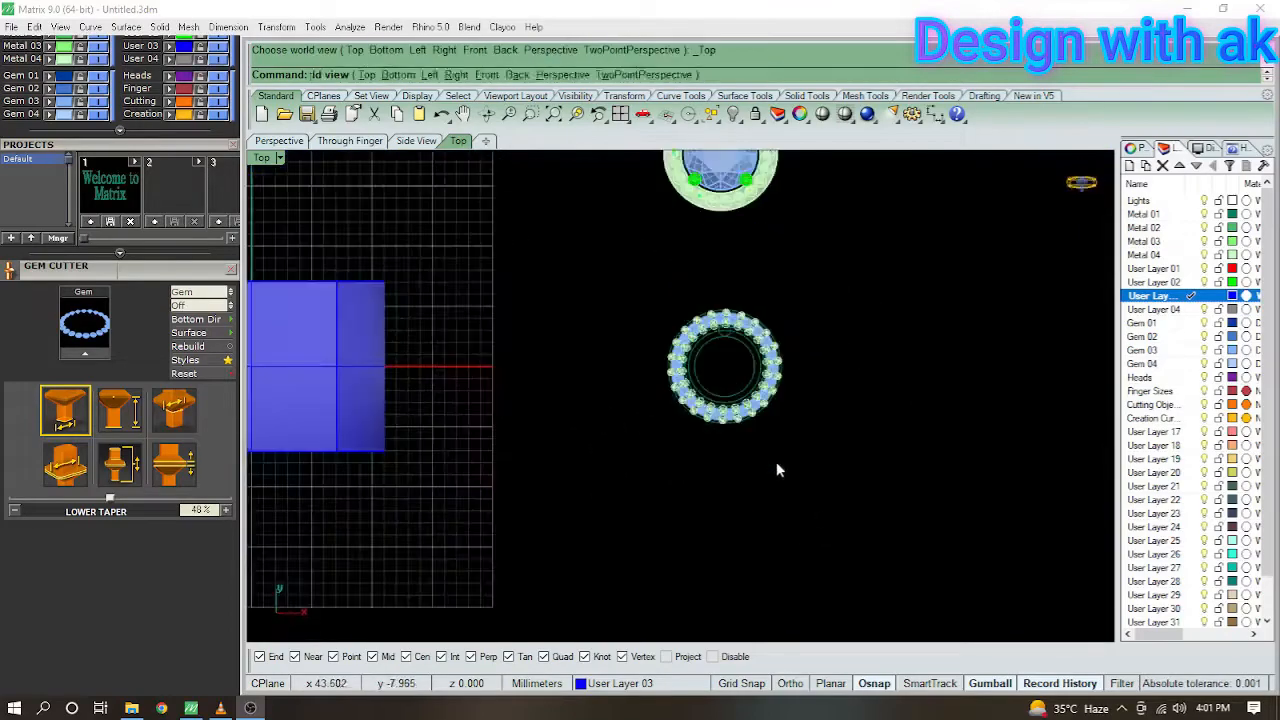
Move the gem ring with its construction curves in top view so it sits centred around the head's large stone.
right_click_drag(763, 445, 766, 537)
left_click_drag(622, 374, 790, 522)
right_click_drag(814, 484, 820, 568)
left_click_drag(730, 485, 727, 278)
left_click_drag(753, 341, 749, 335)
scroll(749, 335, "up", 8)
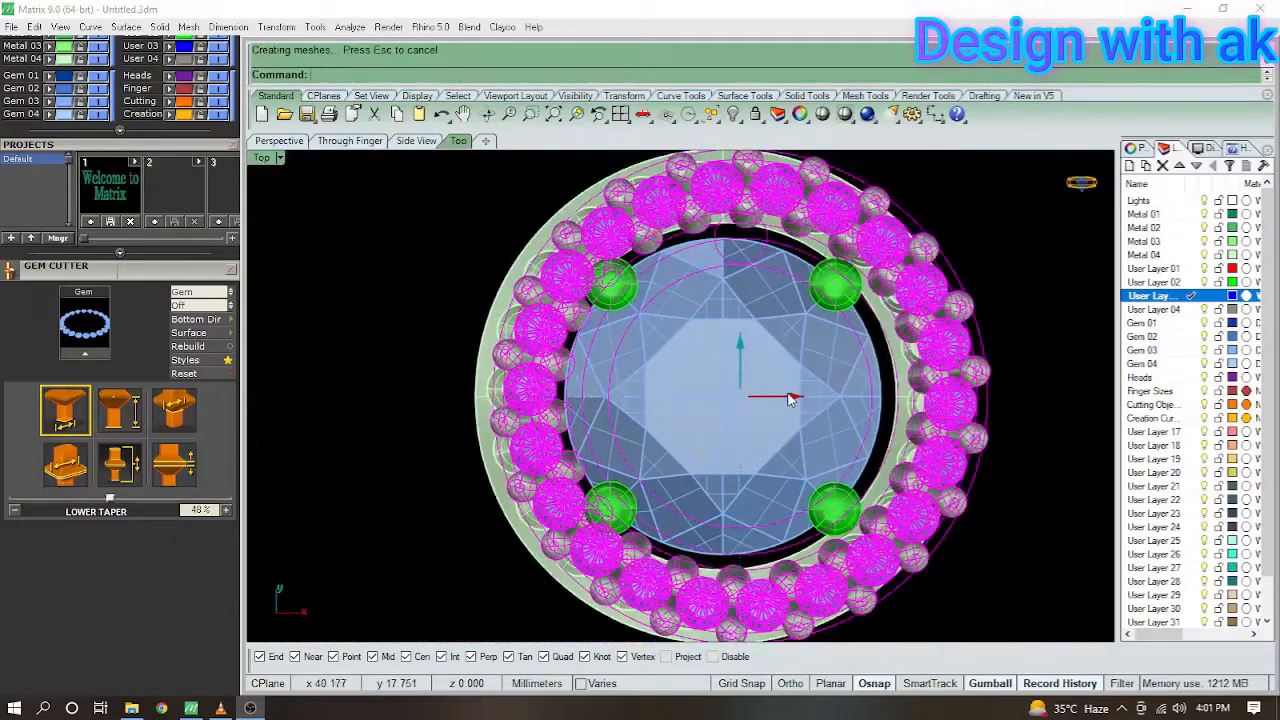
left_click_drag(790, 399, 774, 399)
key("Escape")
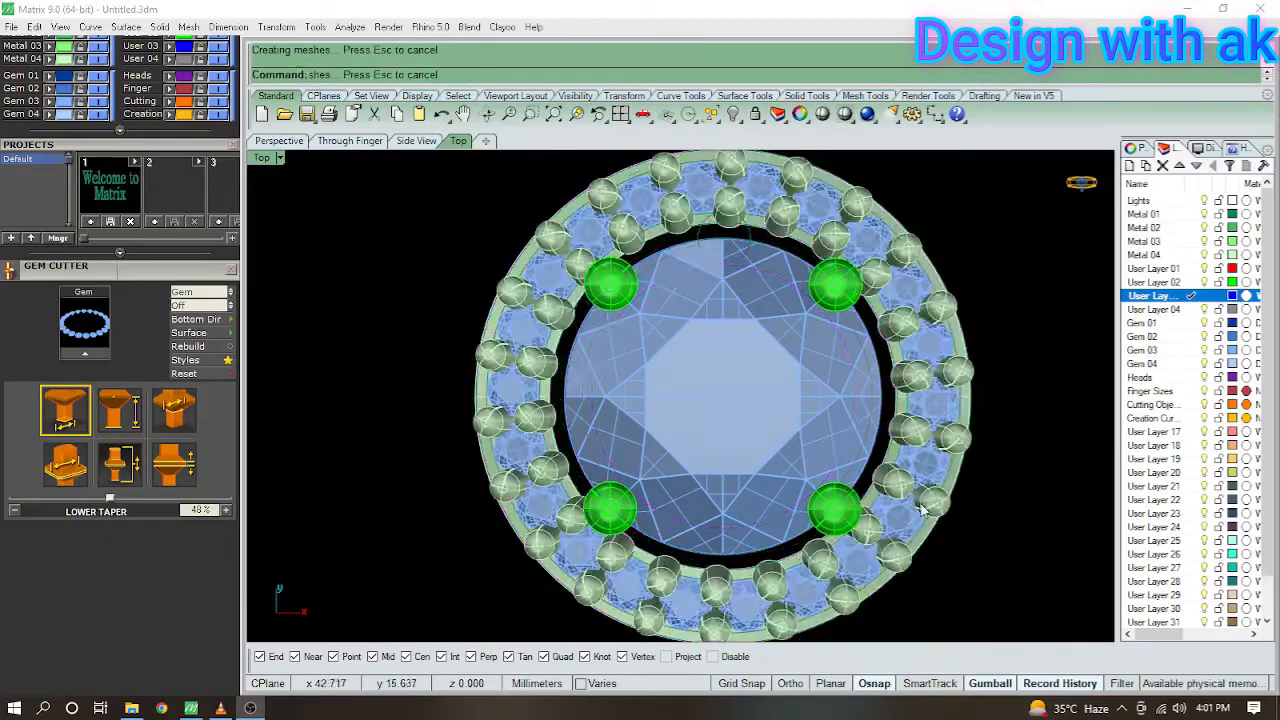
Check the fit of the gem ring on the head, then group the stones, prongs and head together.
scroll(920, 505, "up", 10)
right_click_drag(920, 509, 823, 377, "ctrl+shift")
scroll(826, 420, "down", 7)
right_click_drag(829, 450, 754, 503, "ctrl+shift")
key("ctrl+F1")
scroll(769, 485, "down", 8)
left_click_drag(585, 290, 962, 558)
right_click_drag(822, 460, 912, 430)
key("ctrl+h")
key("ctrl+z")
key("ctrl+a")
key("ctrl+F2")
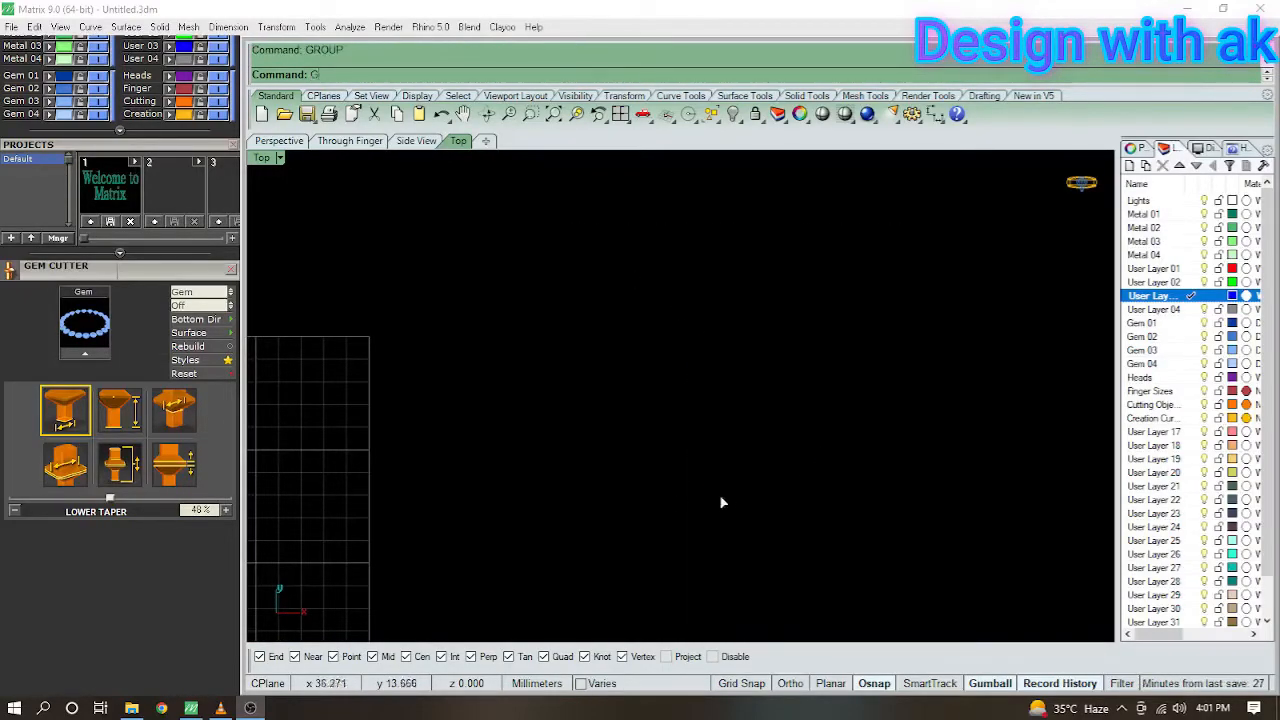
key("Escape")
Display the ring band shaded in the right side view.
left_click(747, 461)
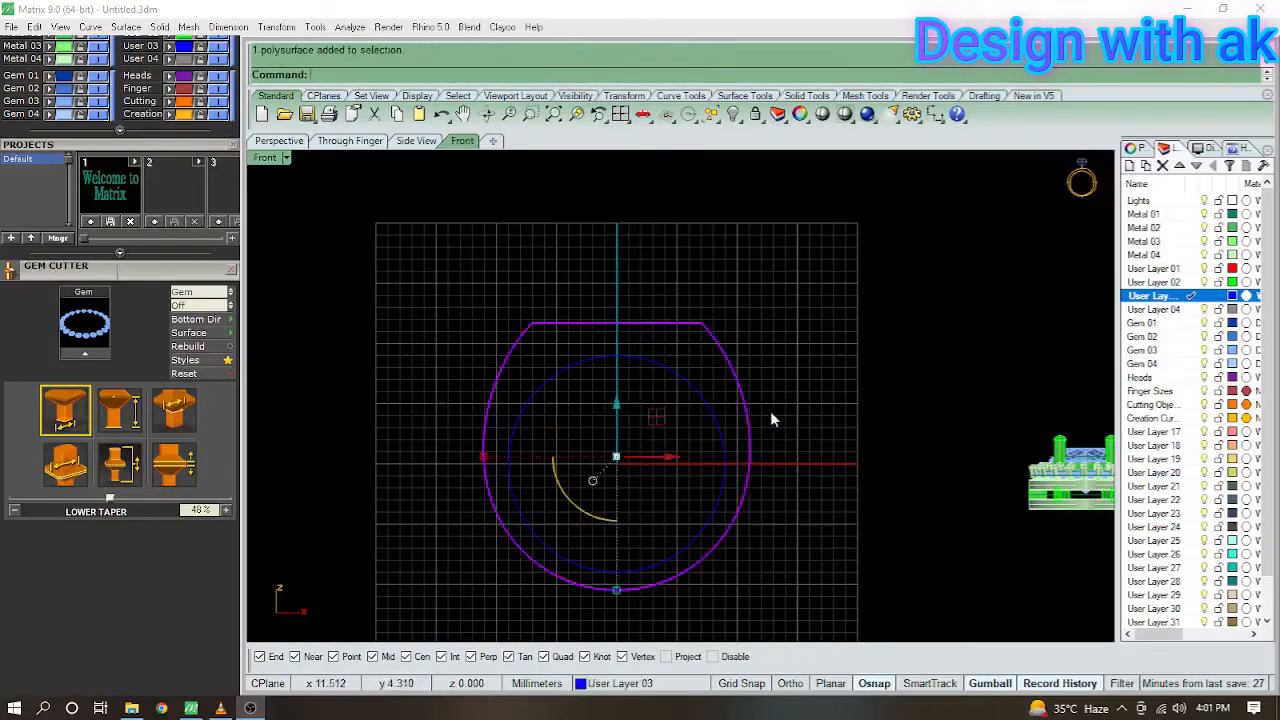
key("ctrl+alt+s")
key("ctrl+F3")
scroll(702, 447, "up", 7)
scroll(680, 452, "down", 5)
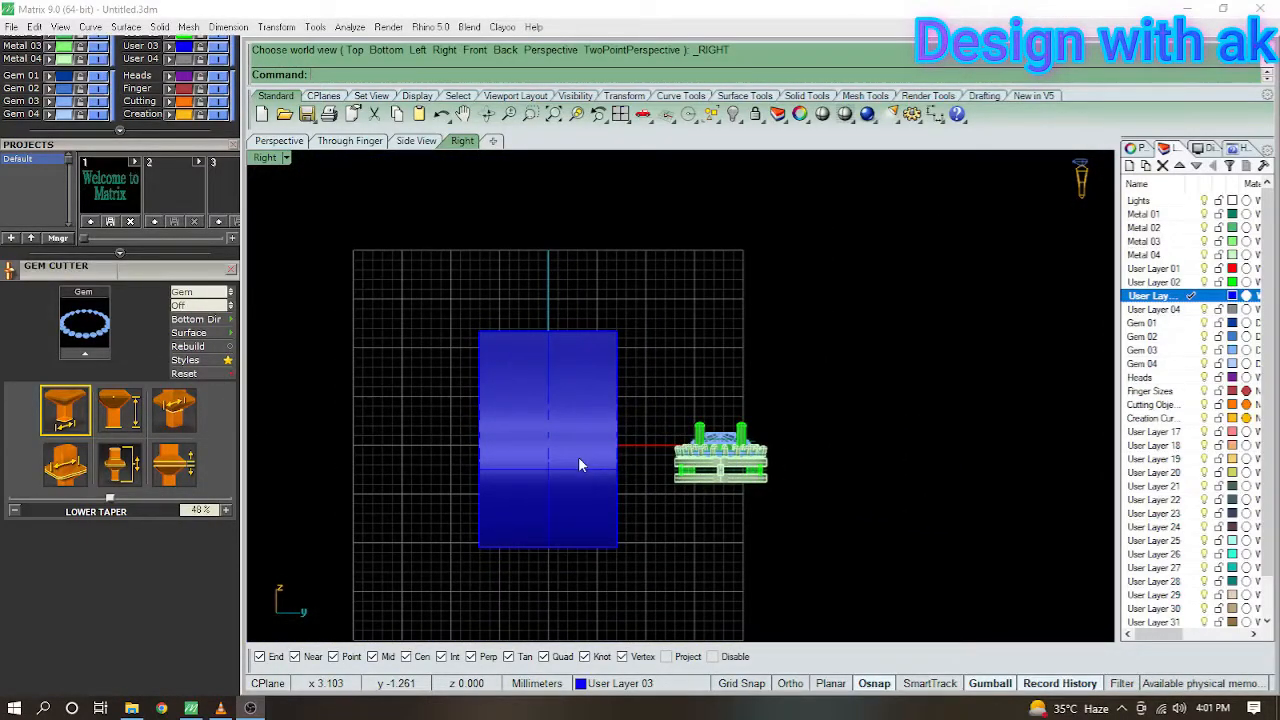
type("l")
key("Return")
type("0")
key("Return")
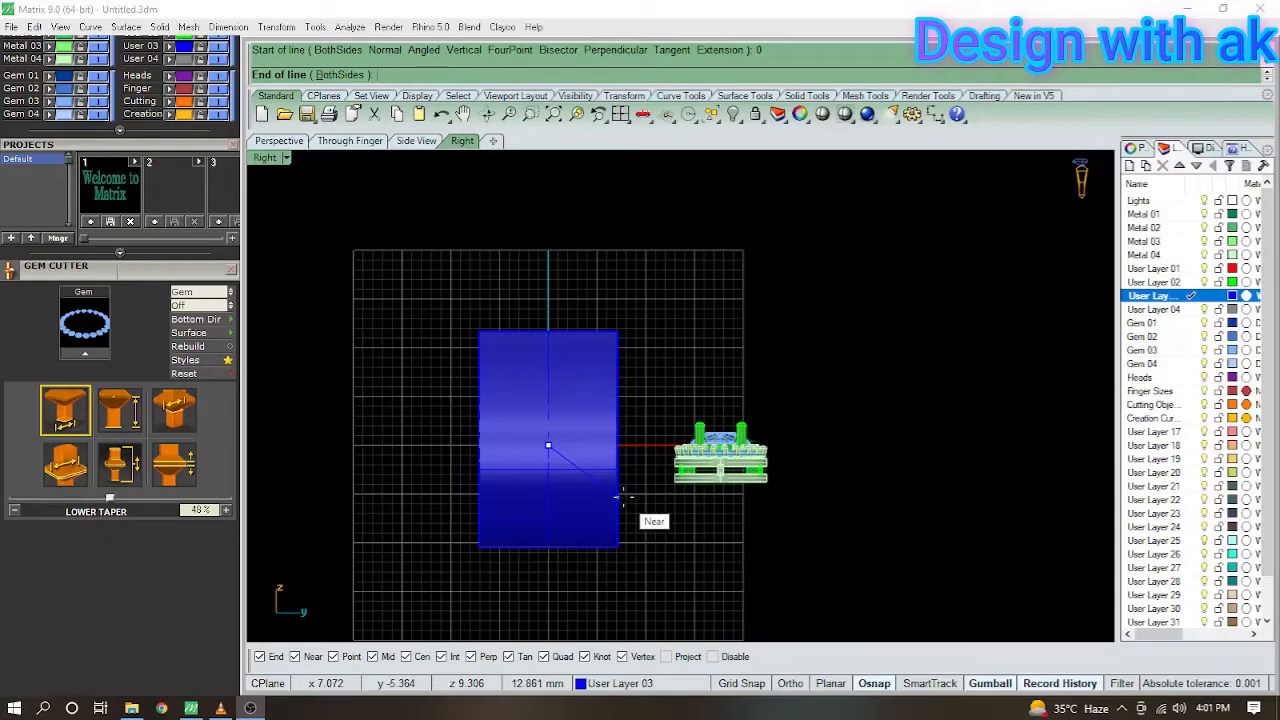
key("Escape")
Draw a slanted line from the midpoint of the flat top's end edge to a point below the band, leaning inward in side view.
right_click_drag(548, 455, 620, 515, "ctrl+shift")
scroll(414, 323, "up", 5)
right_click_drag(414, 323, 377, 390, "ctrl+shift")
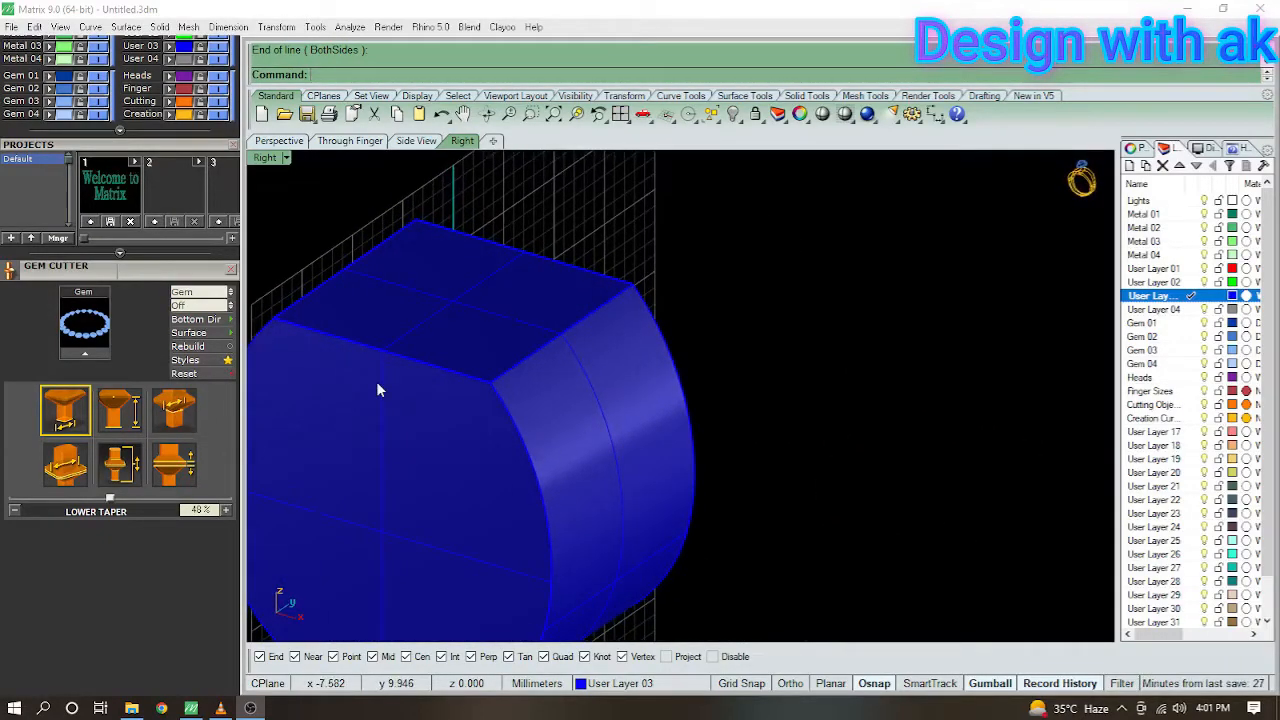
key("Return")
left_click(378, 355)
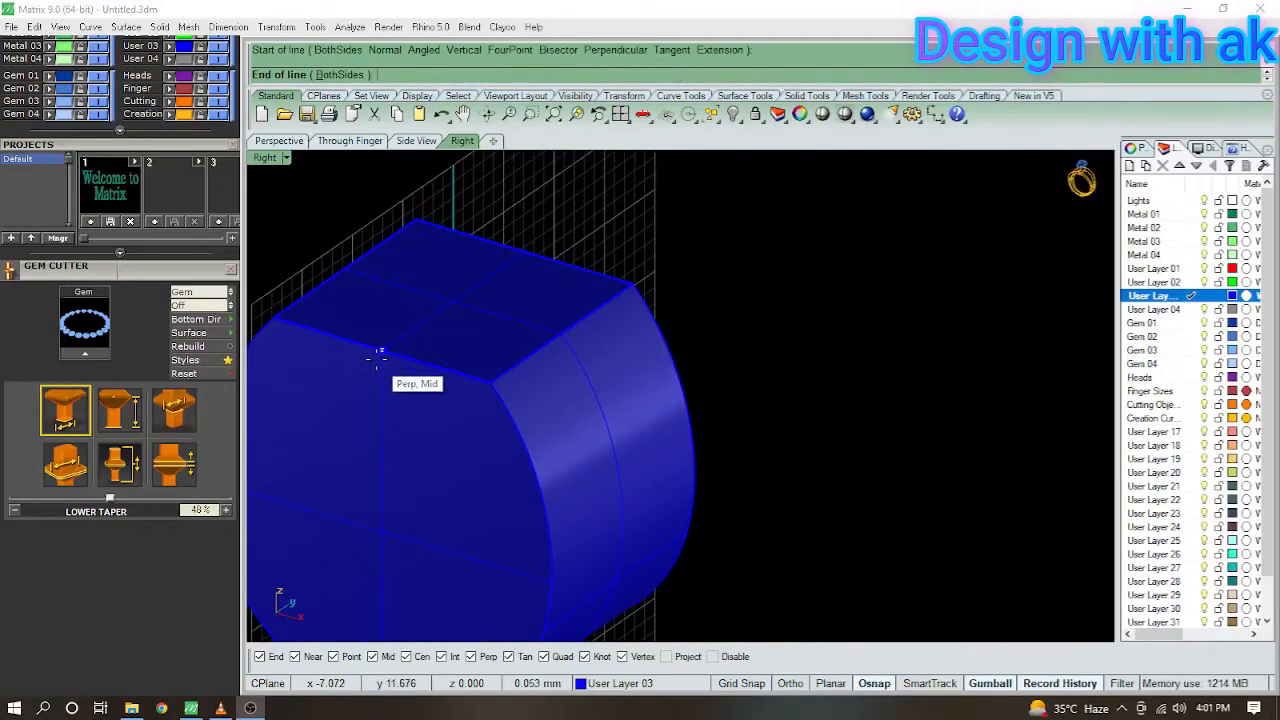
key("F3")
scroll(356, 446, "down", 6)
right_click_drag(391, 514, 382, 383)
scroll(439, 512, "up", 4)
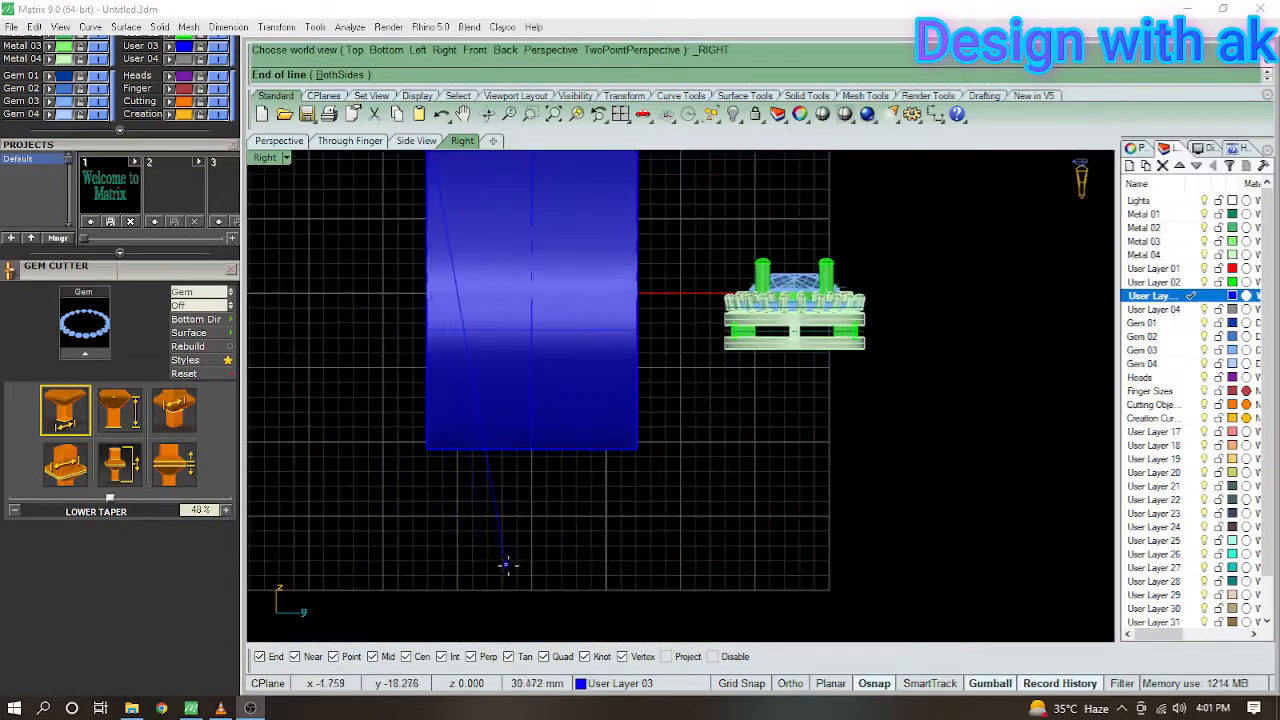
left_click(504, 598)
Mirror the slanted line across the vertical axis through the origin 0 in side view.
left_click_drag(532, 526, 414, 525)
scroll(466, 463, "up", 8)
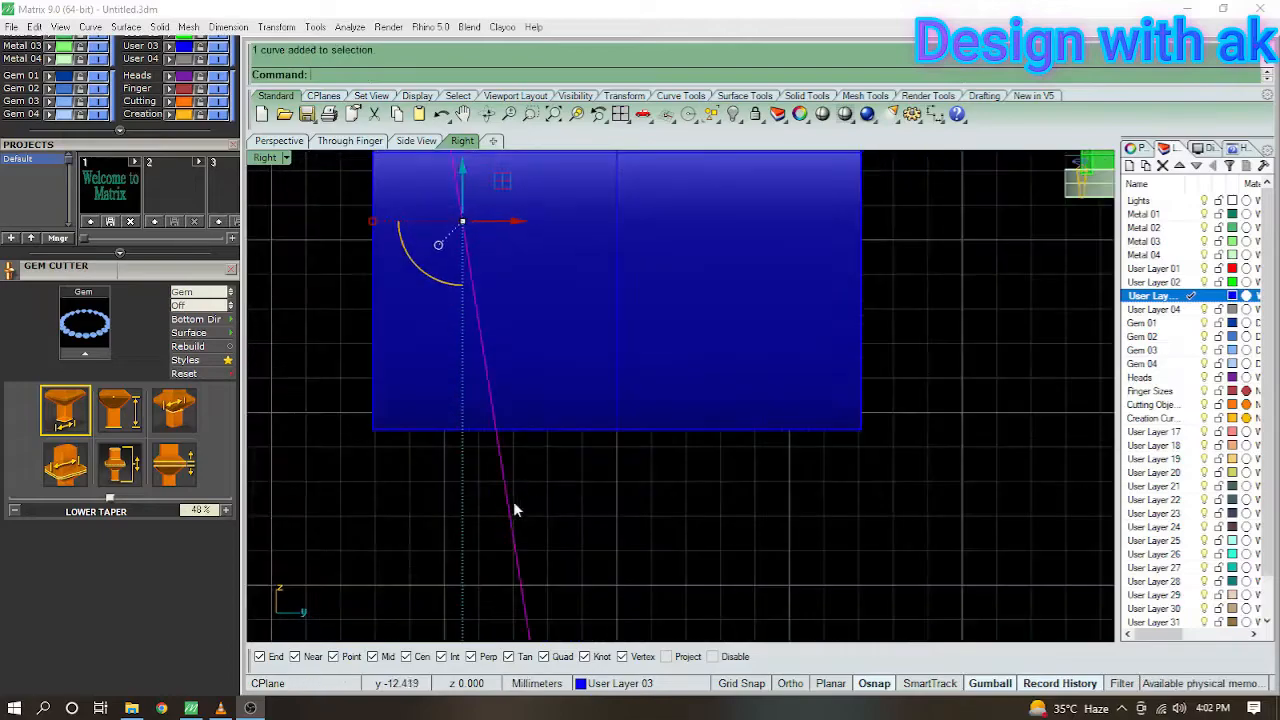
right_click_drag(529, 497, 417, 504)
type("MIrror")
key("Return")
left_click(421, 496)
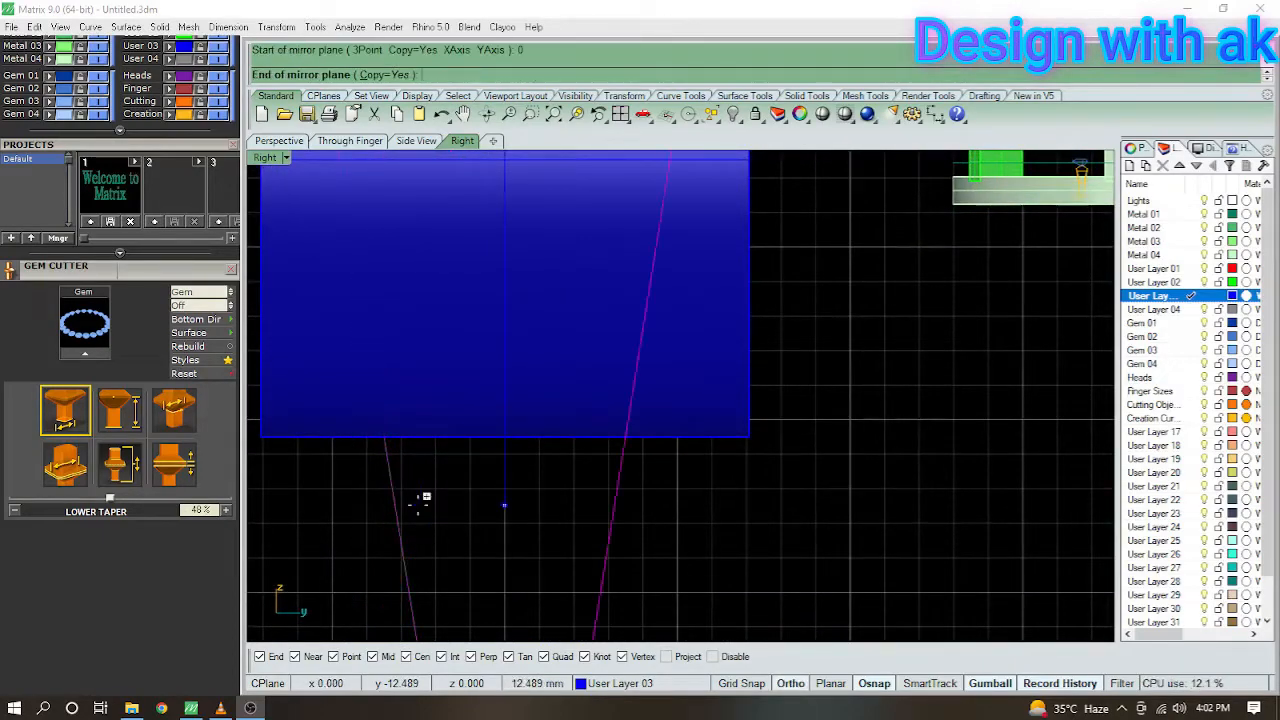
left_click(451, 514)
Dimension the distance between the two slanted lines where they cross the band's bottom edge.
left_click_drag(640, 560, 395, 536)
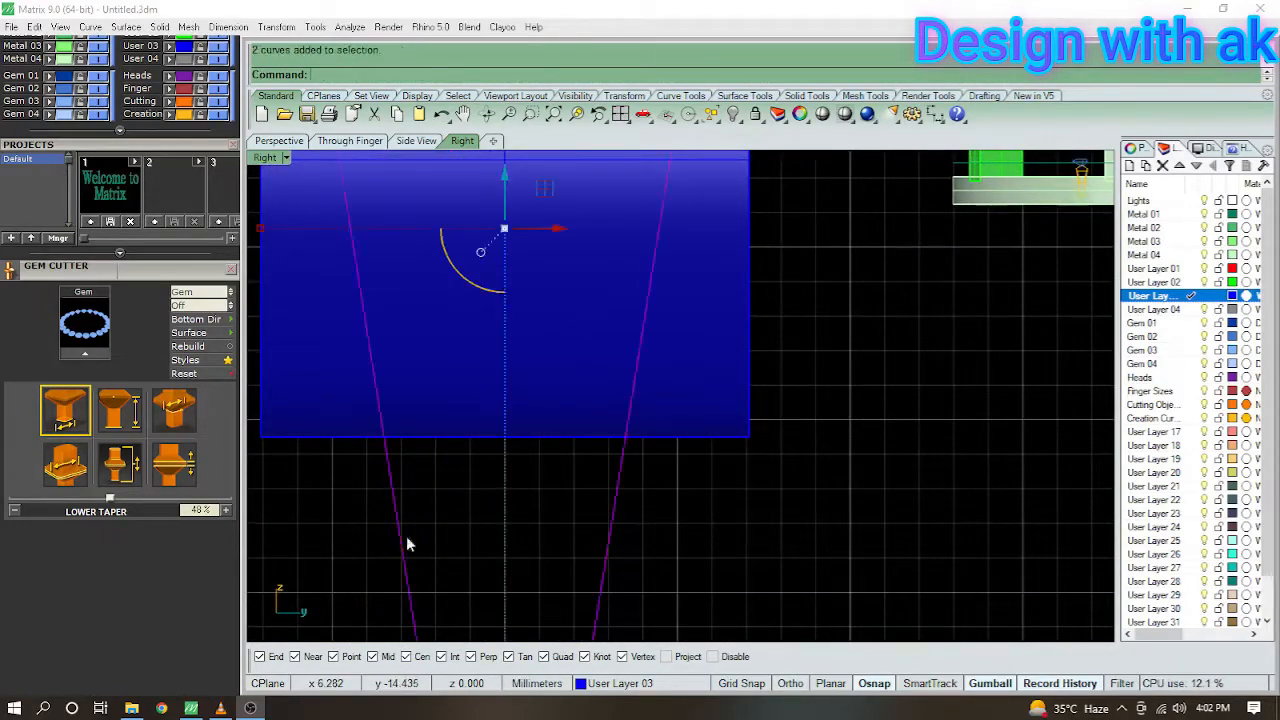
right_click_drag(501, 537, 418, 549)
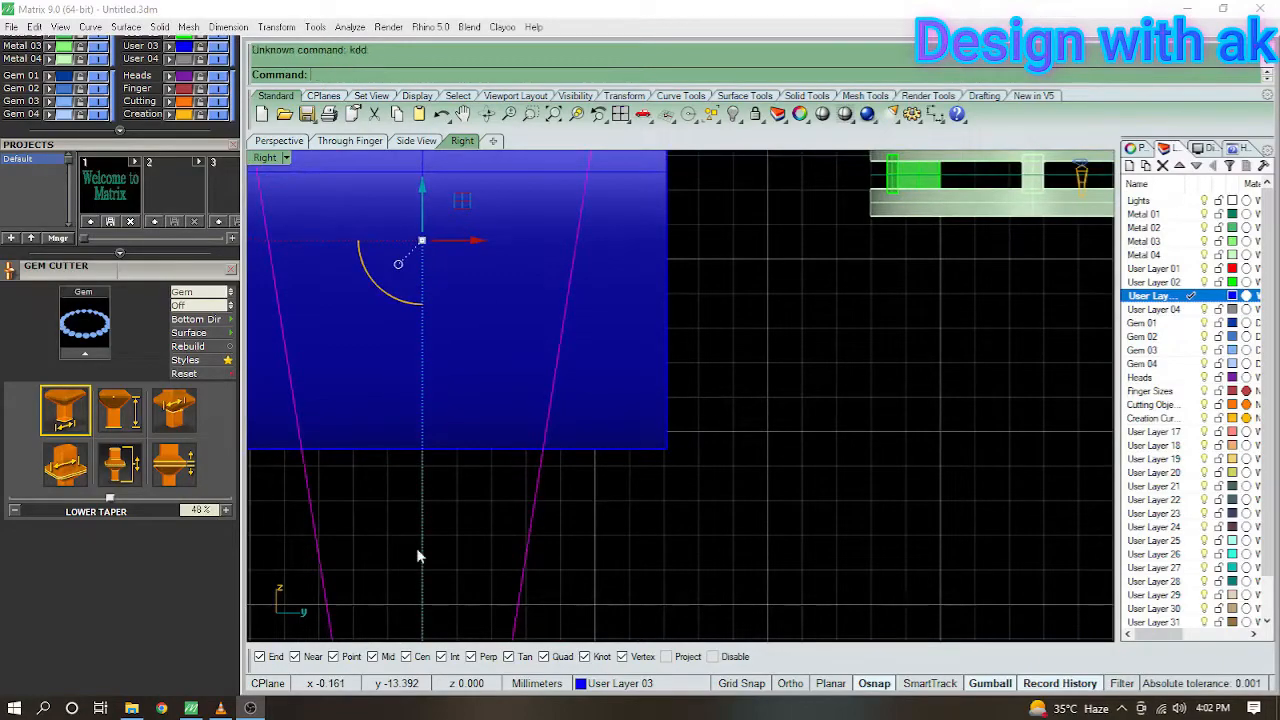
left_click(371, 490)
left_click_drag(598, 572, 260, 562)
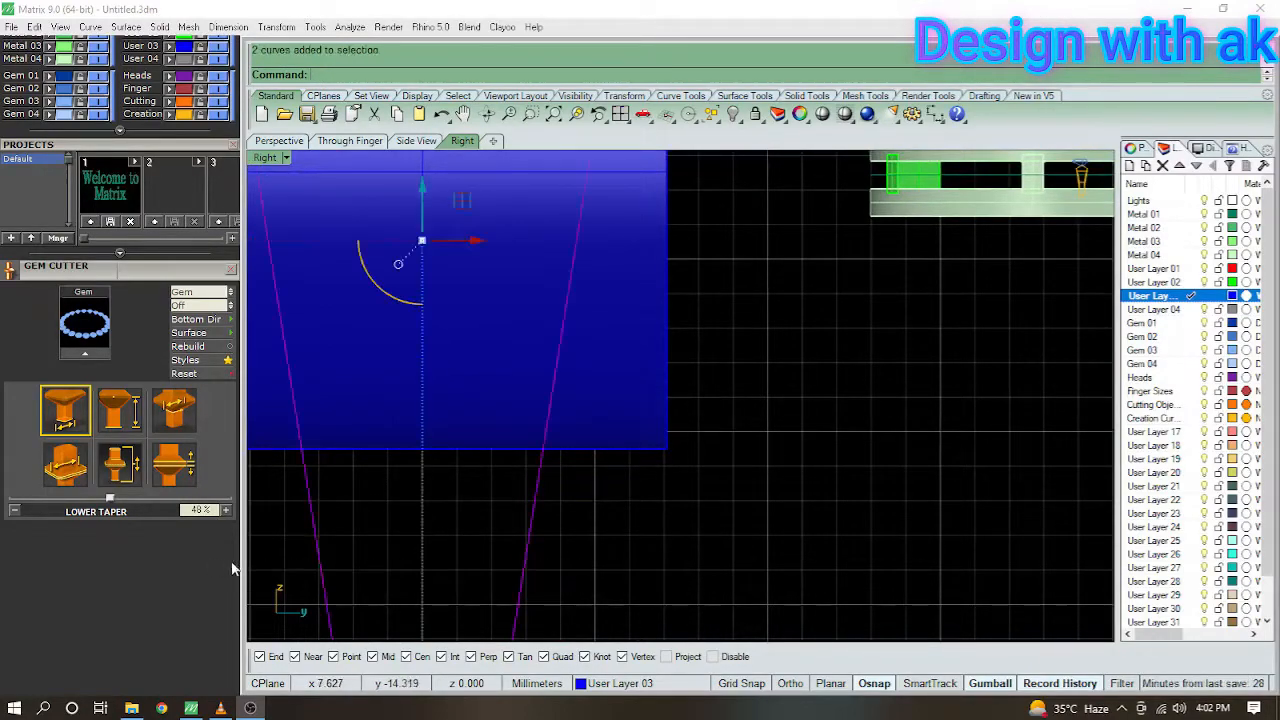
right_click_drag(389, 574, 522, 543)
type("DD")
key("Return")
left_click(439, 429)
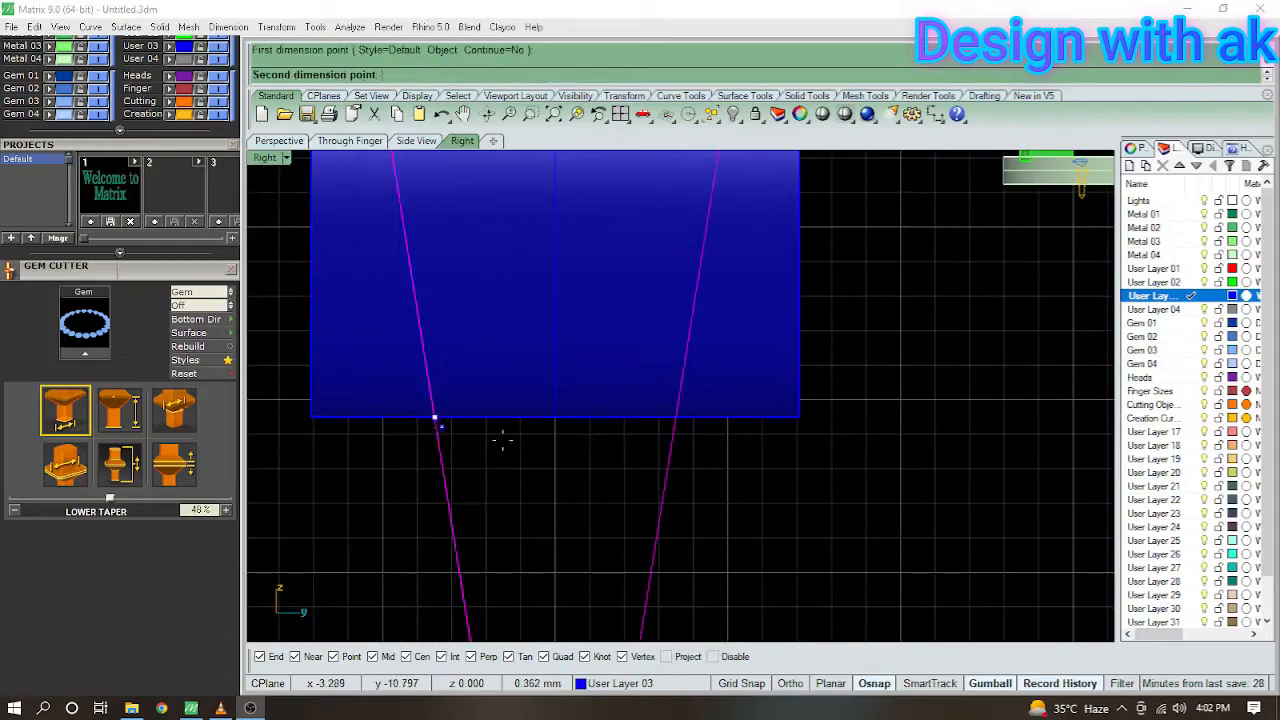
left_click(673, 425)
left_click(561, 551)
Delete the width dimension and the mirrored slanted line.
scroll(572, 482, "down", 3)
scroll(543, 560, "down", 5)
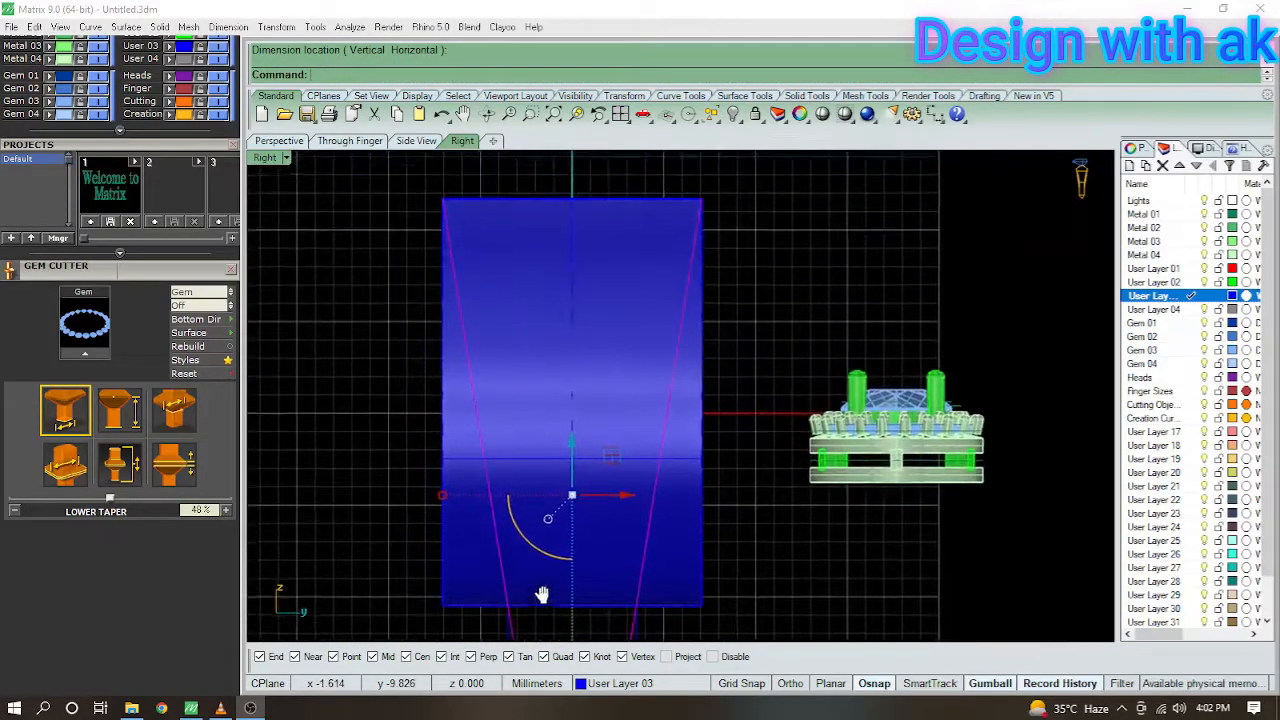
left_click_drag(539, 590, 539, 600)
left_click(628, 590)
left_click(556, 582)
left_click(531, 522)
right_click_drag(534, 525, 499, 573)
key("Delete")
Extrude the remaining slanted line horizontally away from the band to form a flat side surface.
left_click(547, 548)
left_click(497, 556)
key("e")
key("Escape")
left_click(525, 560)
type("EC")
key("Return")
key("Return")
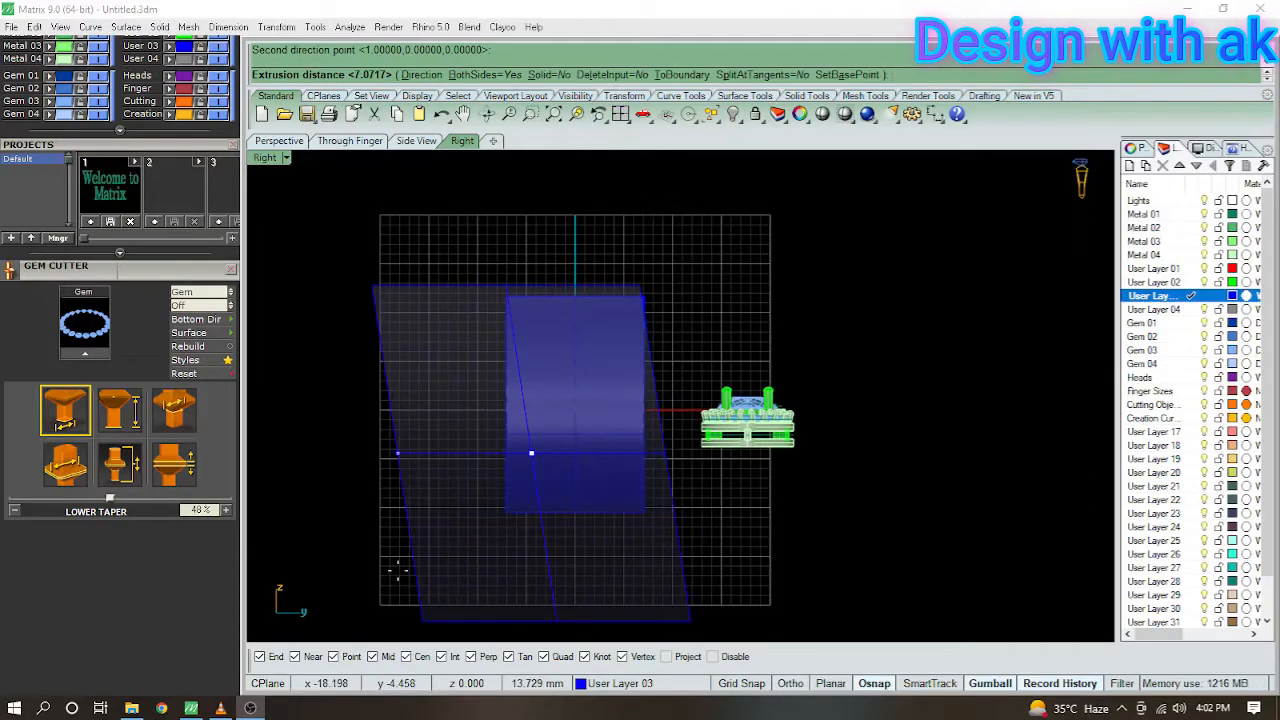
left_click(473, 565)
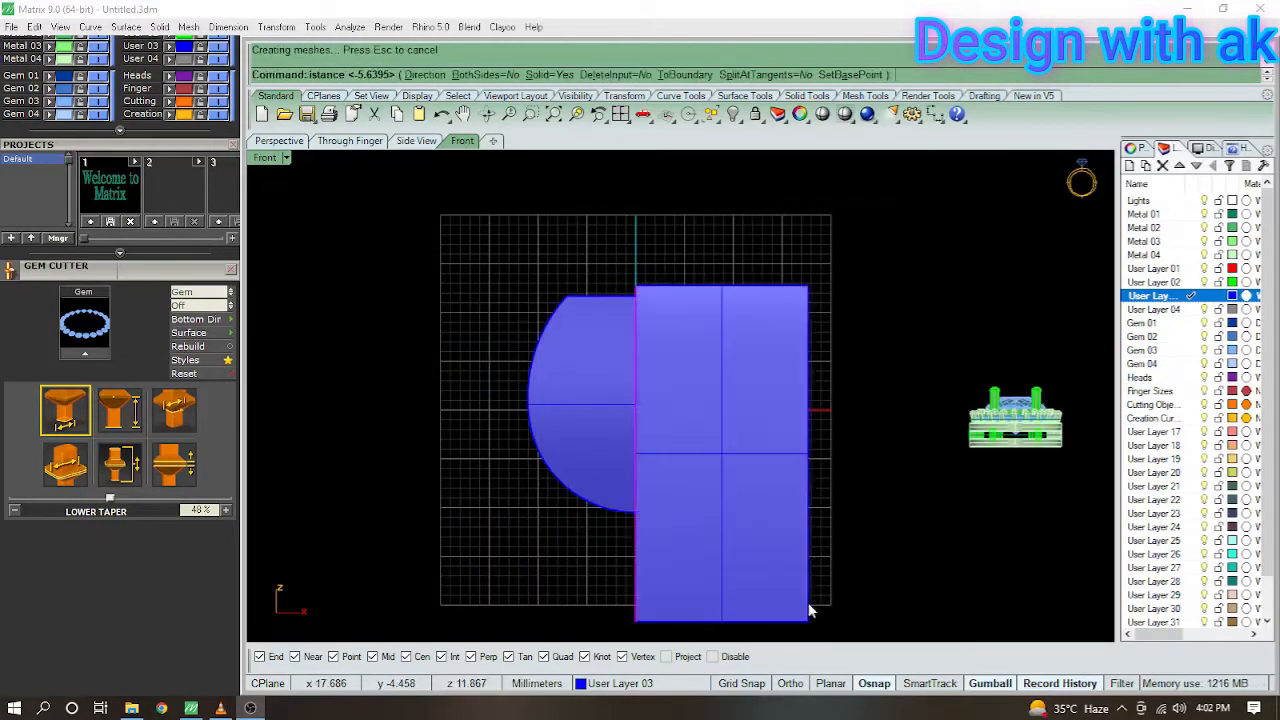
Undo the wrongly directed extrusion and extrude the slanted side surface into a solid cutting block wider than the band.
key("ctrl+z")
left_click(796, 598)
left_click_drag(729, 567, 628, 594)
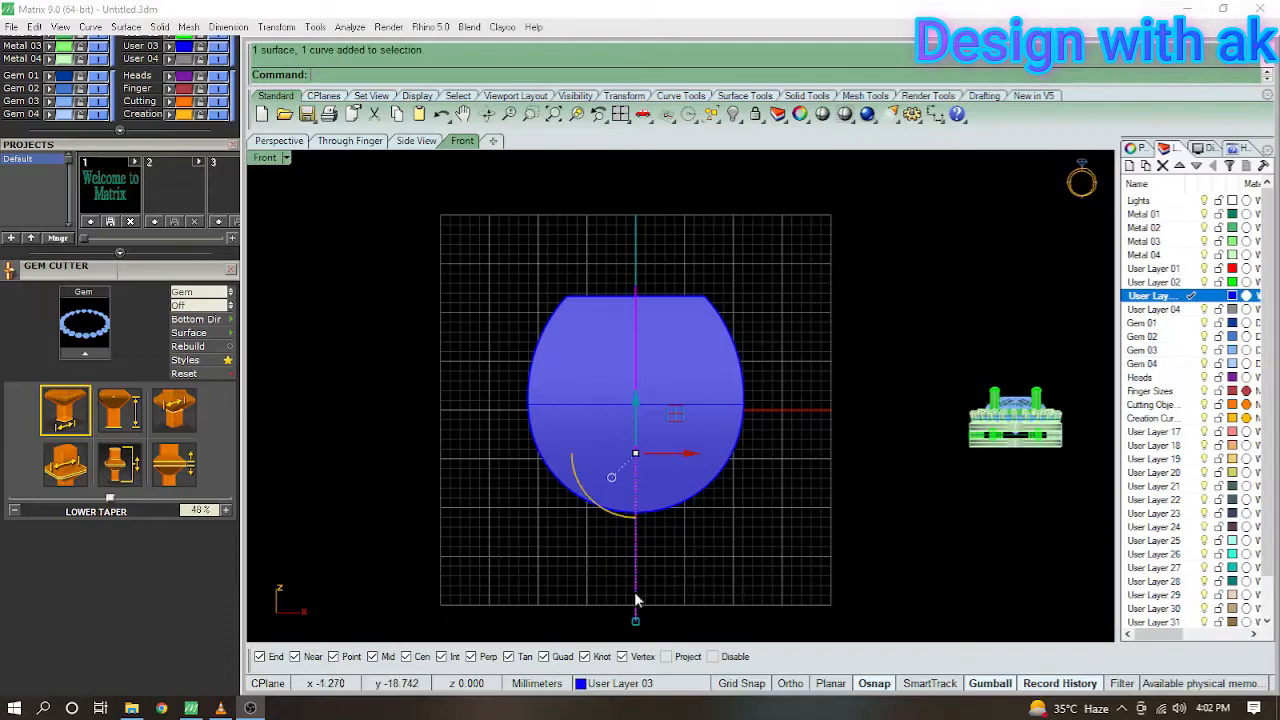
key("Return")
key("Return")
key("F3")
right_click_drag(668, 555, 560, 571)
type("MI")
key("Return")
type("0")
key("Return")
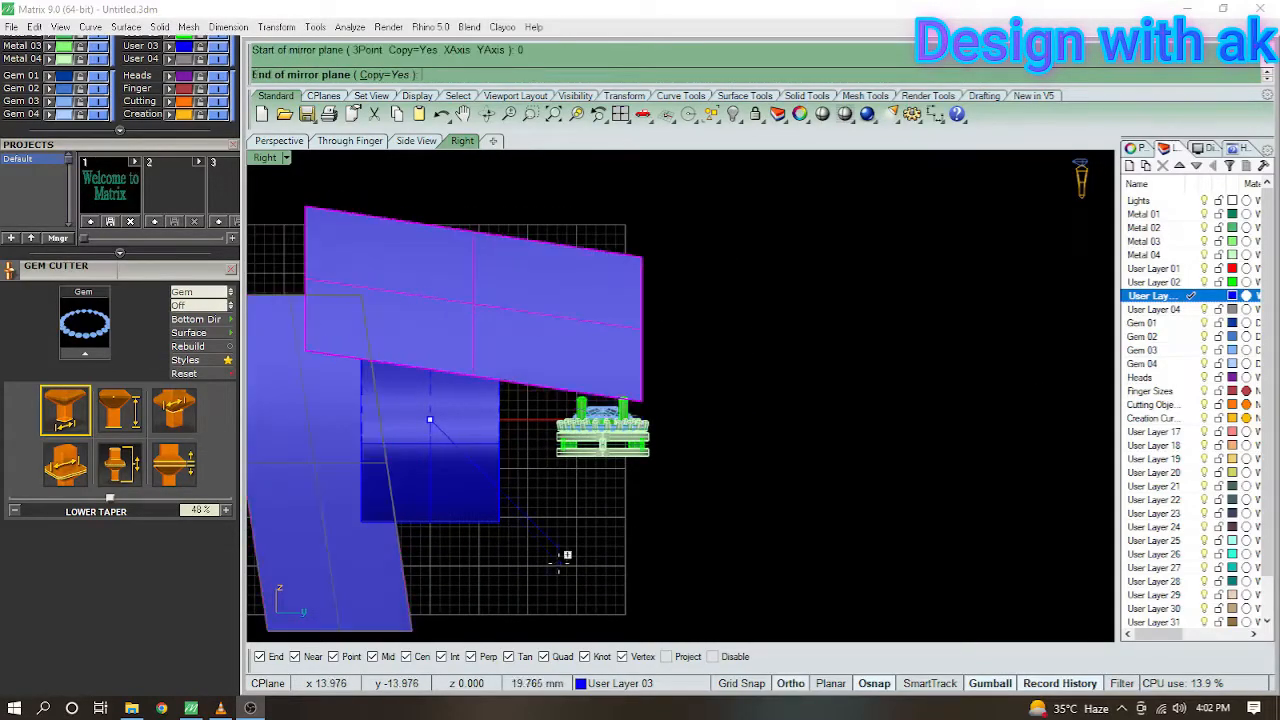
key("Escape")
Mirror the slanted cutting block across the vertical axis through the origin 0 to the band's opposite side.
right_click_drag(505, 583, 401, 578)
left_click(385, 540)
scroll(506, 570, "down", 2)
type("MI")
key("Return")
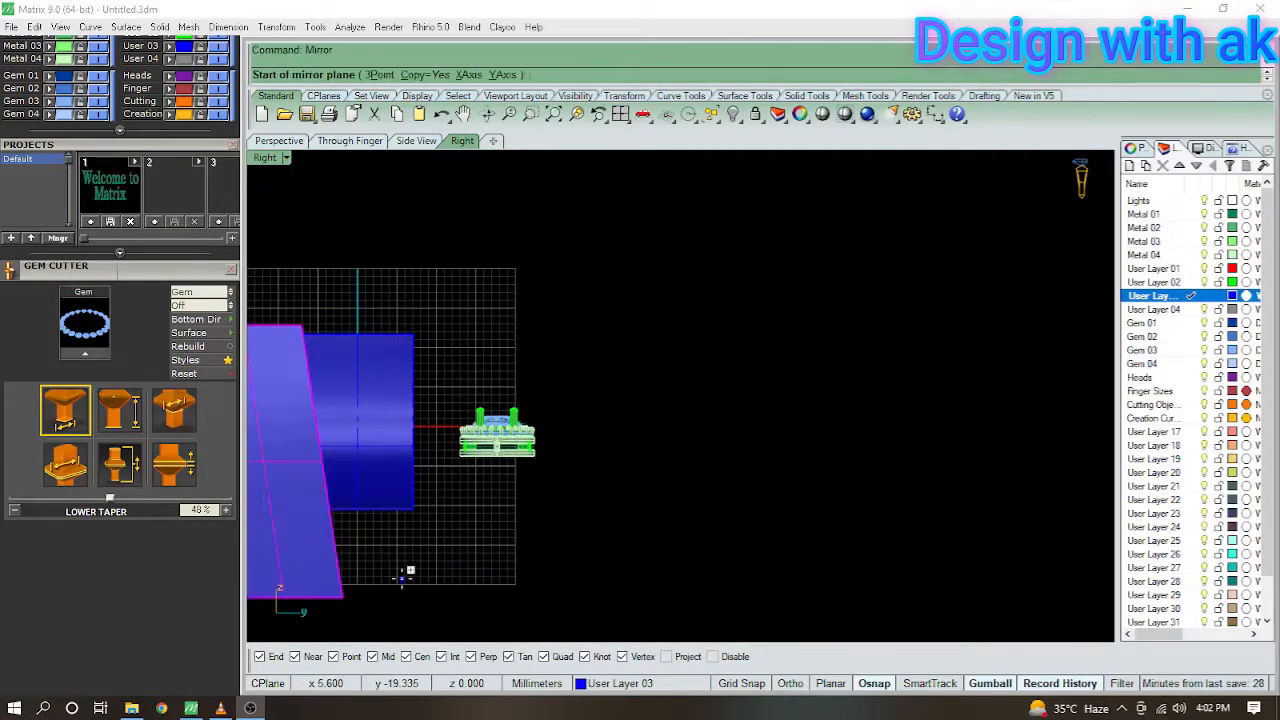
type("0")
key("Return")
left_click(410, 570, "shift")
Boolean-subtract both slanted blocks from the ring band to taper its sides.
left_click(380, 509)
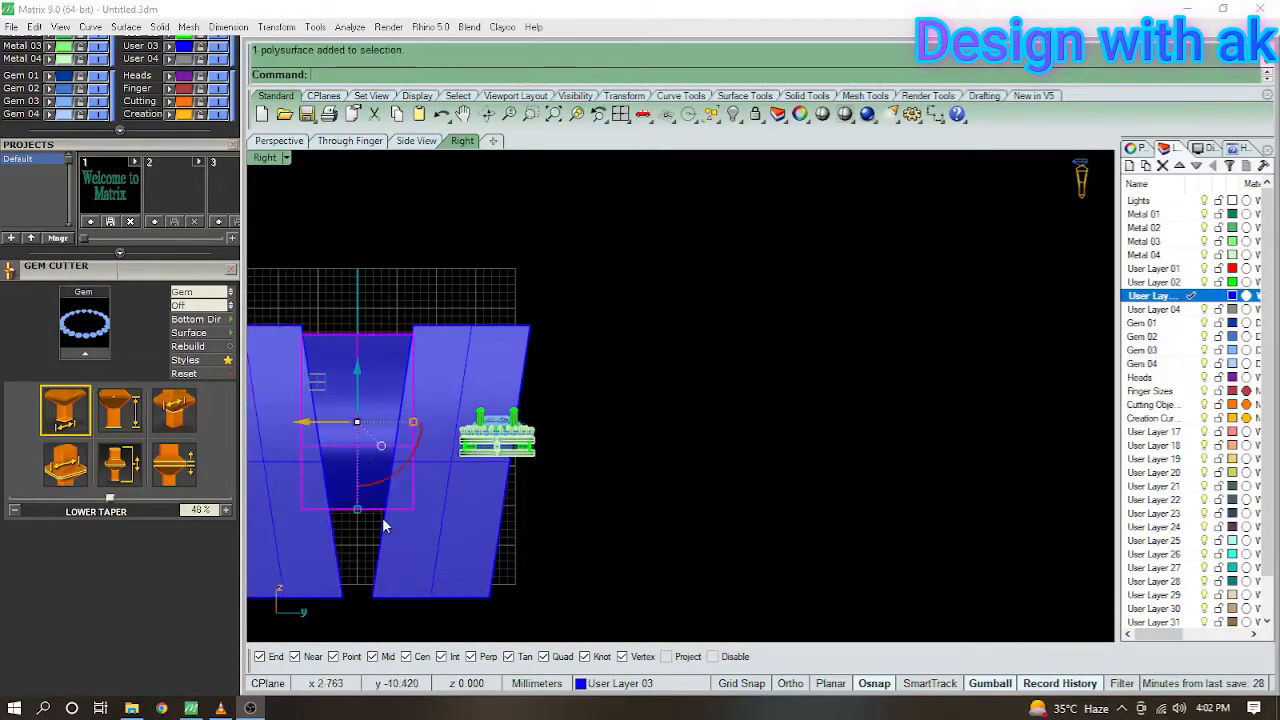
right_click_drag(427, 592, 441, 511)
type("BD")
key("Return")
left_click_drag(666, 551, 282, 466)
key("Return")
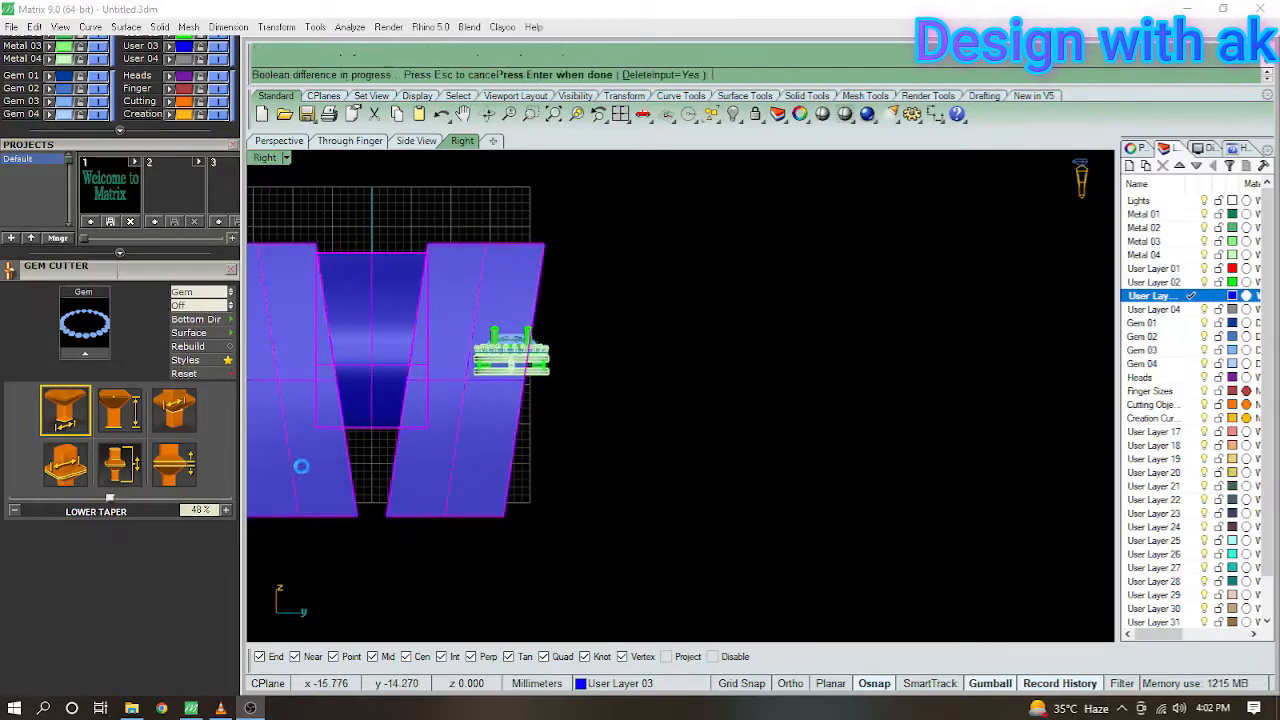
Delete the leftover cutting geometry beside the tapered band and show any hidden objects.
right_click_drag(436, 476, 466, 462, "ctrl+shift")
left_click_drag(589, 565, 374, 536)
right_click_drag(376, 536, 577, 444, "ctrl+shift")
key("Delete")
key("ctrl+alt+h")
scroll(546, 446, "down", 3)
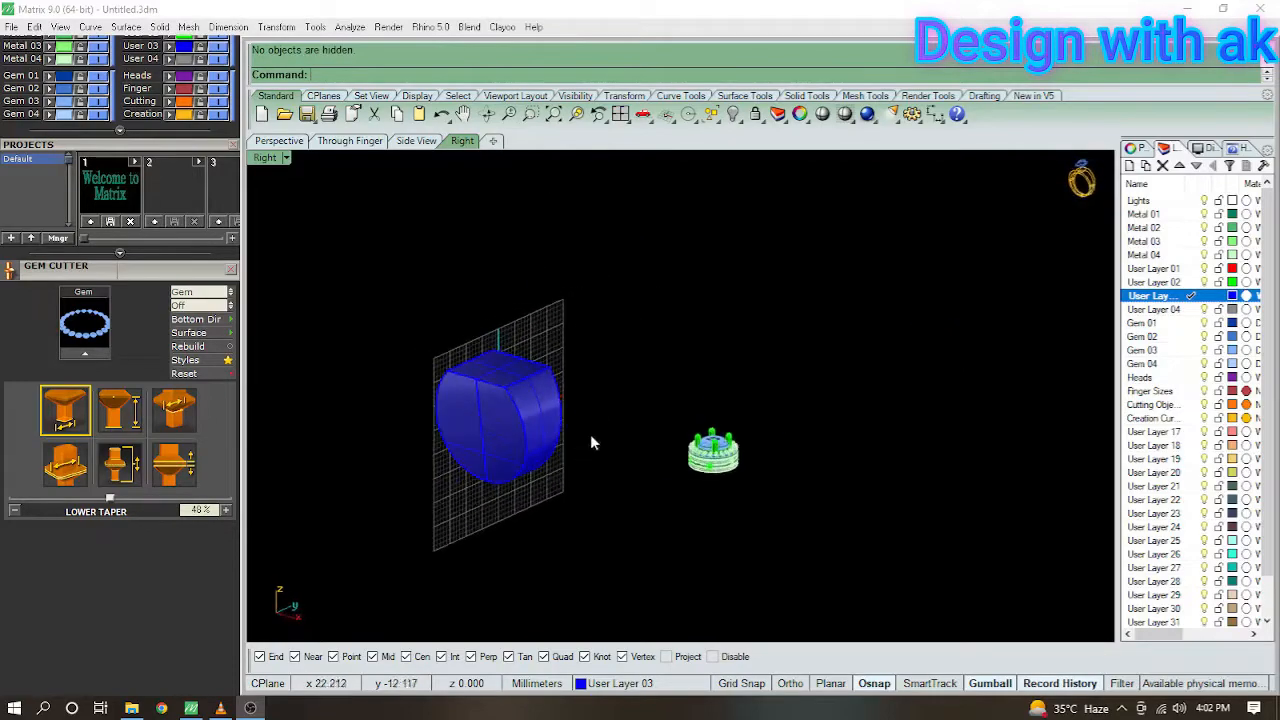
In wireframe display, extrude the finger circle about 48 mm and shift the cylinder so it passes fully through the band.
scroll(585, 435, "up", 6)
key("F3")
scroll(490, 430, "down", 6)
key("ctrl+alt+w")
right_click_drag(492, 433, 641, 464)
key("ctrl+F2")
scroll(522, 381, "up", 8)
scroll(574, 405, "up", 4)
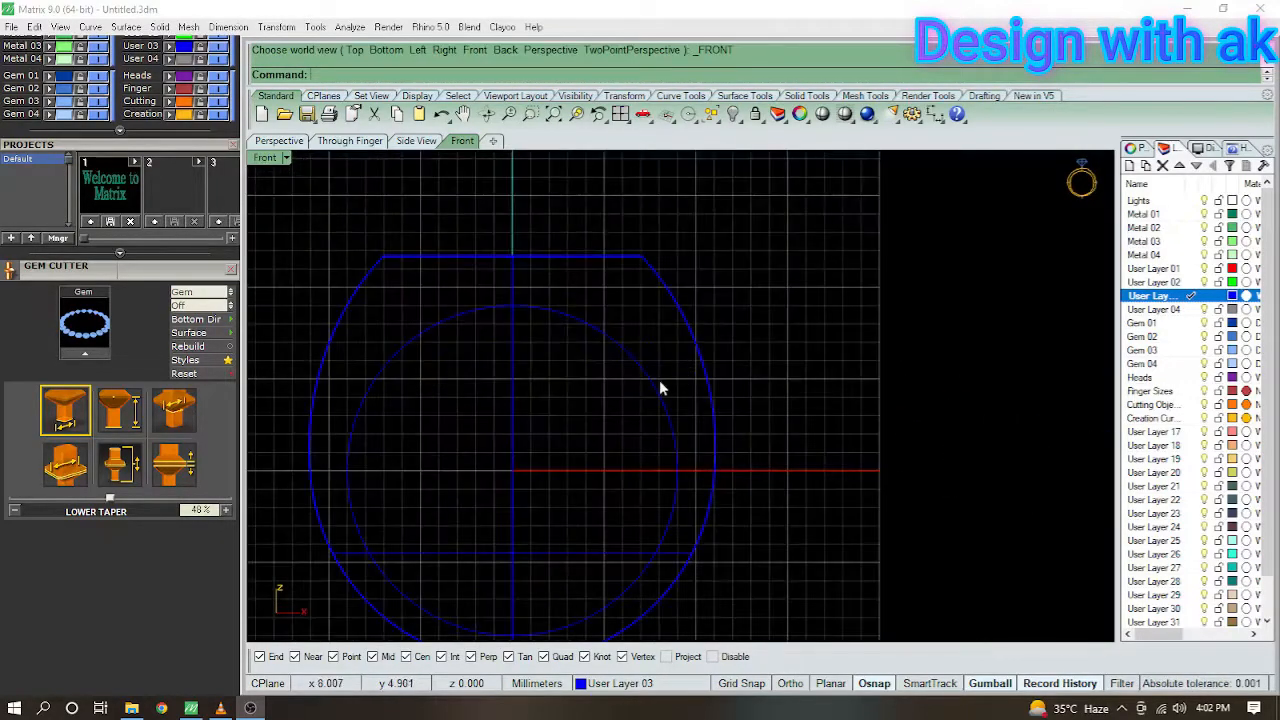
left_click(652, 390)
key("ctrl+F3")
key("ctrl+e")
scroll(553, 460, "down", 4)
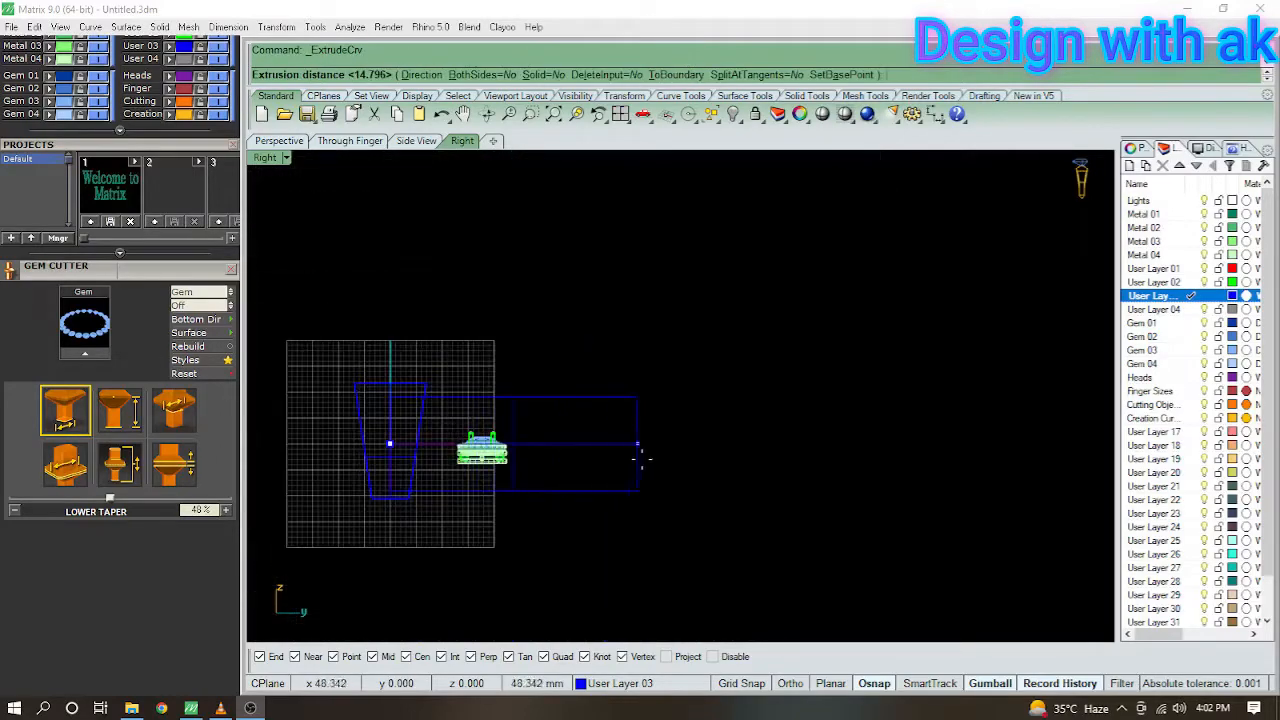
left_click(638, 462)
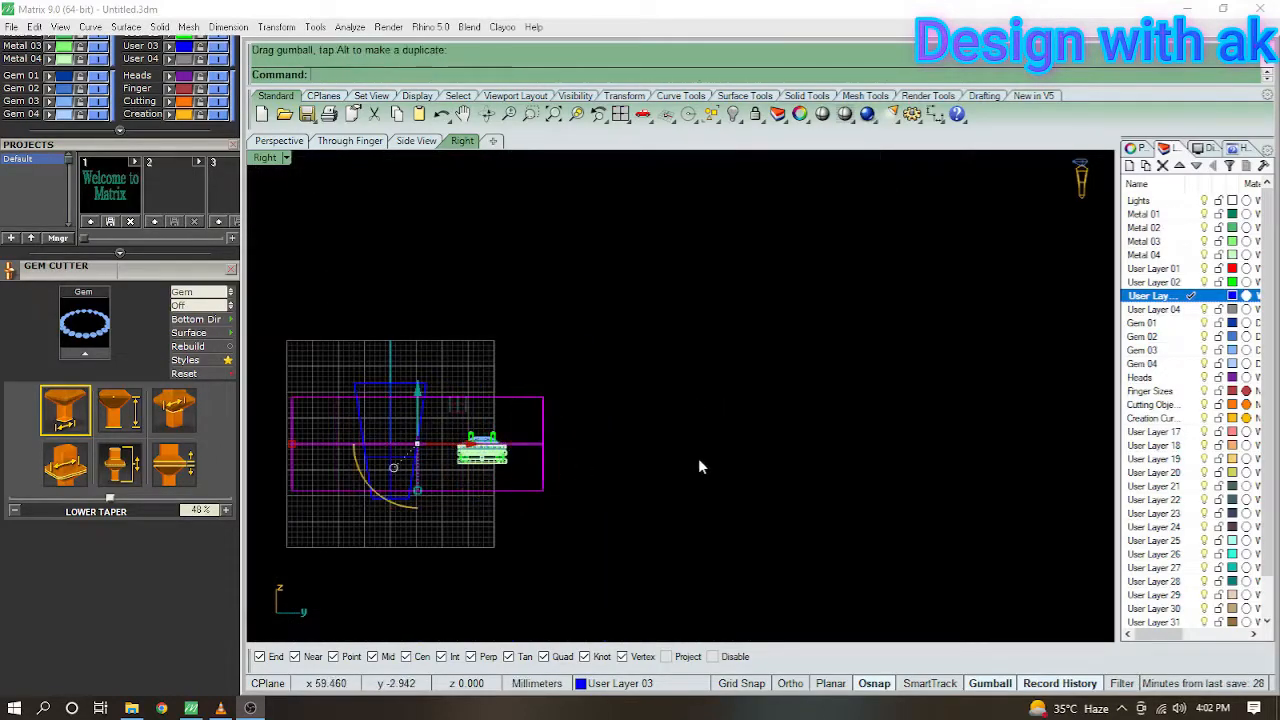
Examine the finger cylinder and its source circle inside the band from angled views.
key("ctrl+F2")
scroll(700, 460, "up", 4)
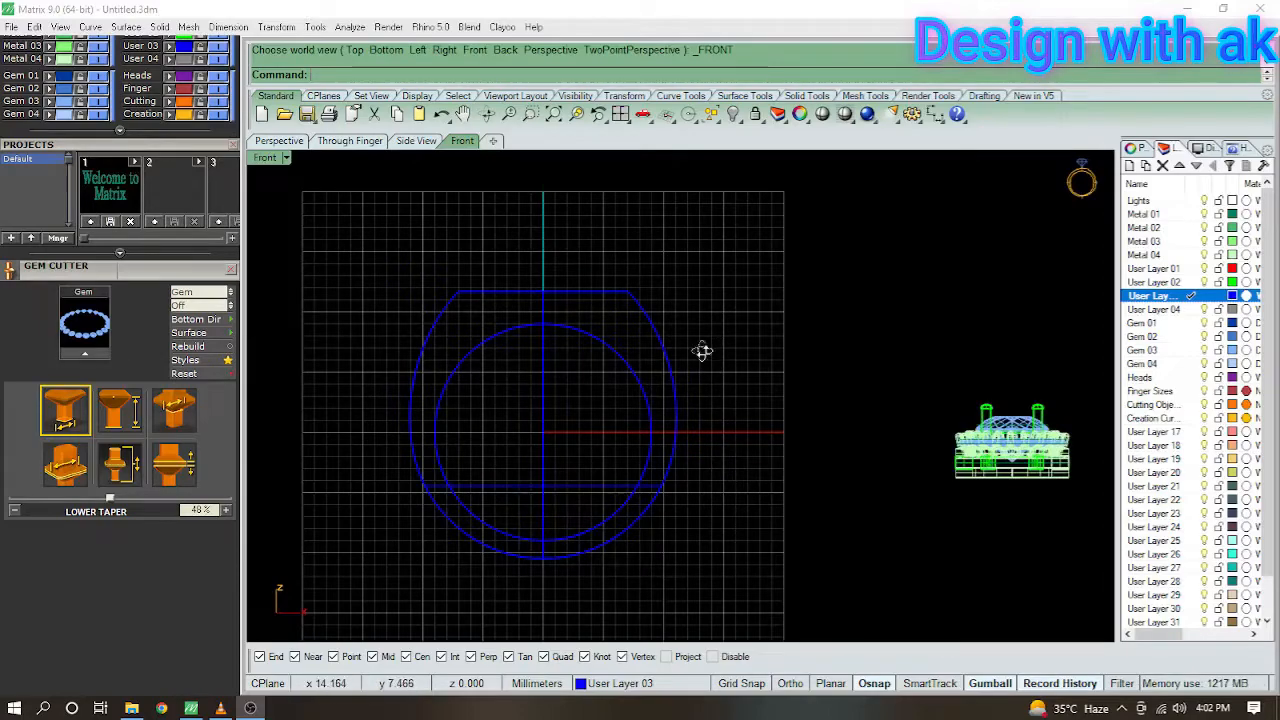
right_click_drag(710, 343, 473, 520, "ctrl+shift")
right_click_drag(676, 494, 535, 506)
key("Escape")
scroll(576, 417, "up", 6)
right_click_drag(640, 345, 588, 424, "ctrl+shift")
scroll(491, 433, "down", 2)
scroll(489, 433, "down", 4)
left_click(463, 485)
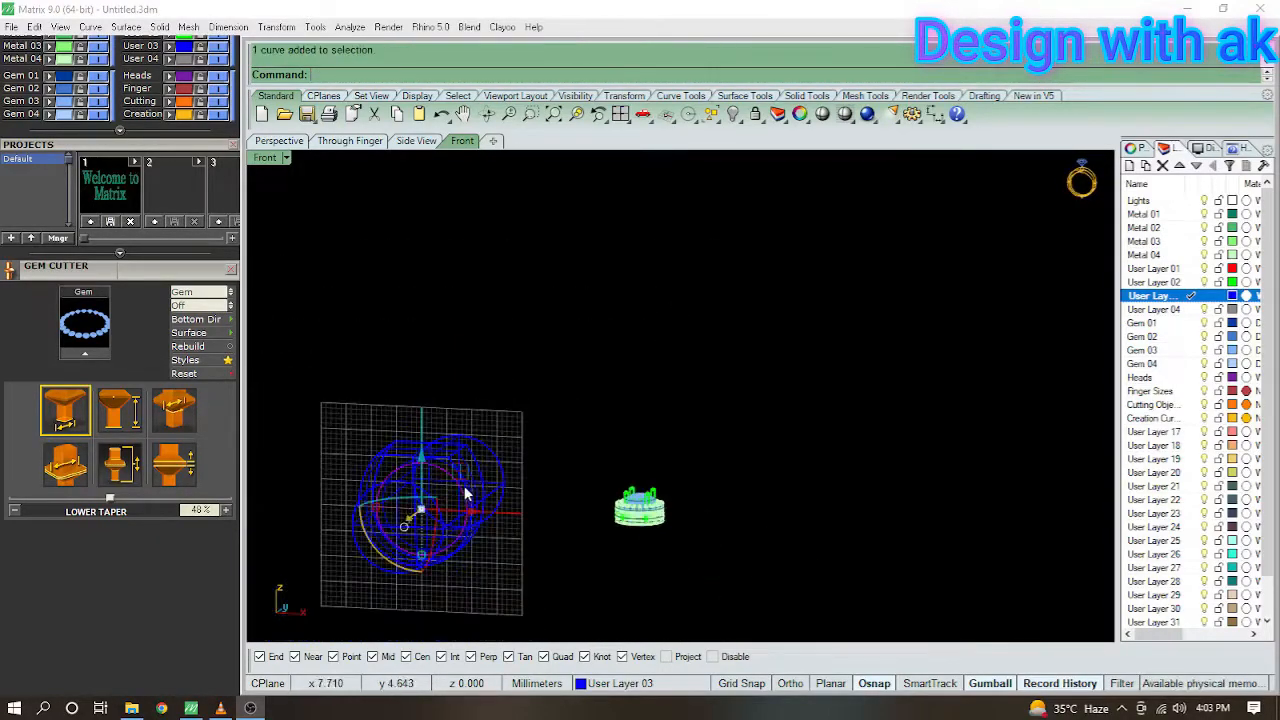
left_click(473, 485)
scroll(501, 484, "up", 10)
scroll(509, 453, "down", 4)
key("Escape")
Boolean-subtract the finger cylinder from the tapered band to open the finger hole.
left_click(402, 455)
left_click(305, 434)
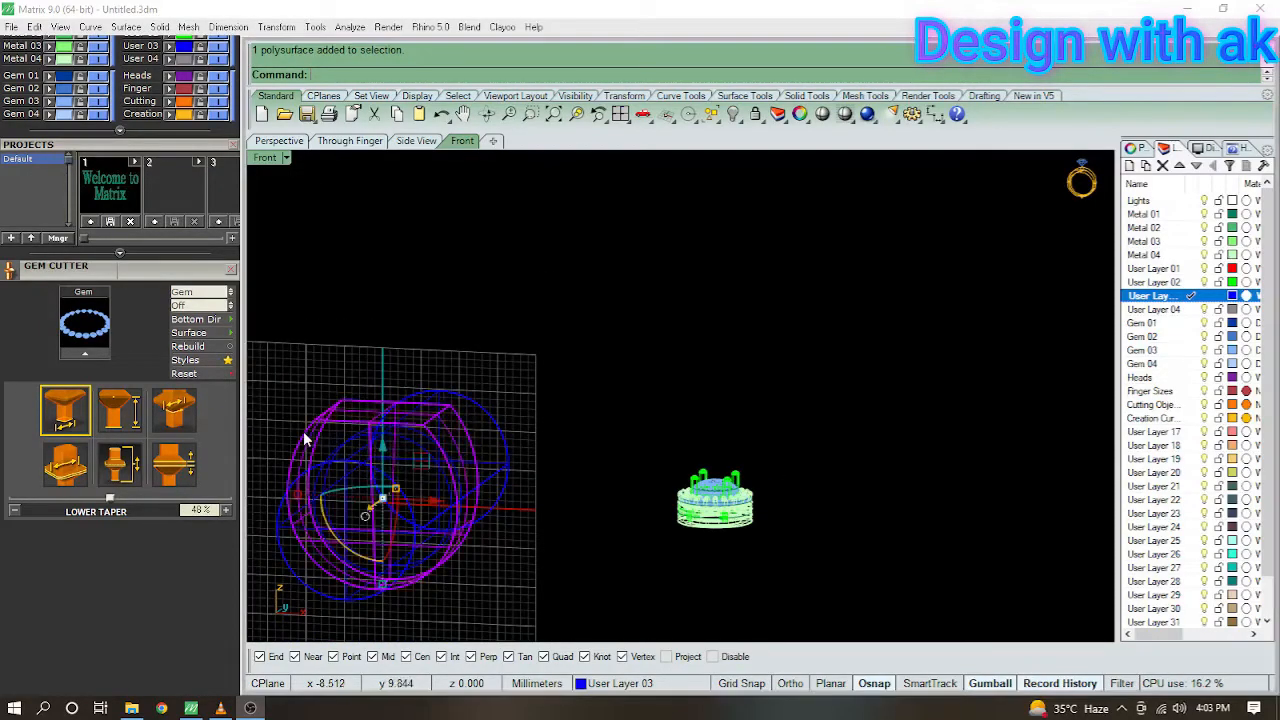
scroll(380, 498, "down", 6)
scroll(380, 498, "up", 8)
right_click_drag(380, 498, 505, 448, "ctrl+shift")
scroll(505, 448, "down", 6)
scroll(515, 452, "up", 5)
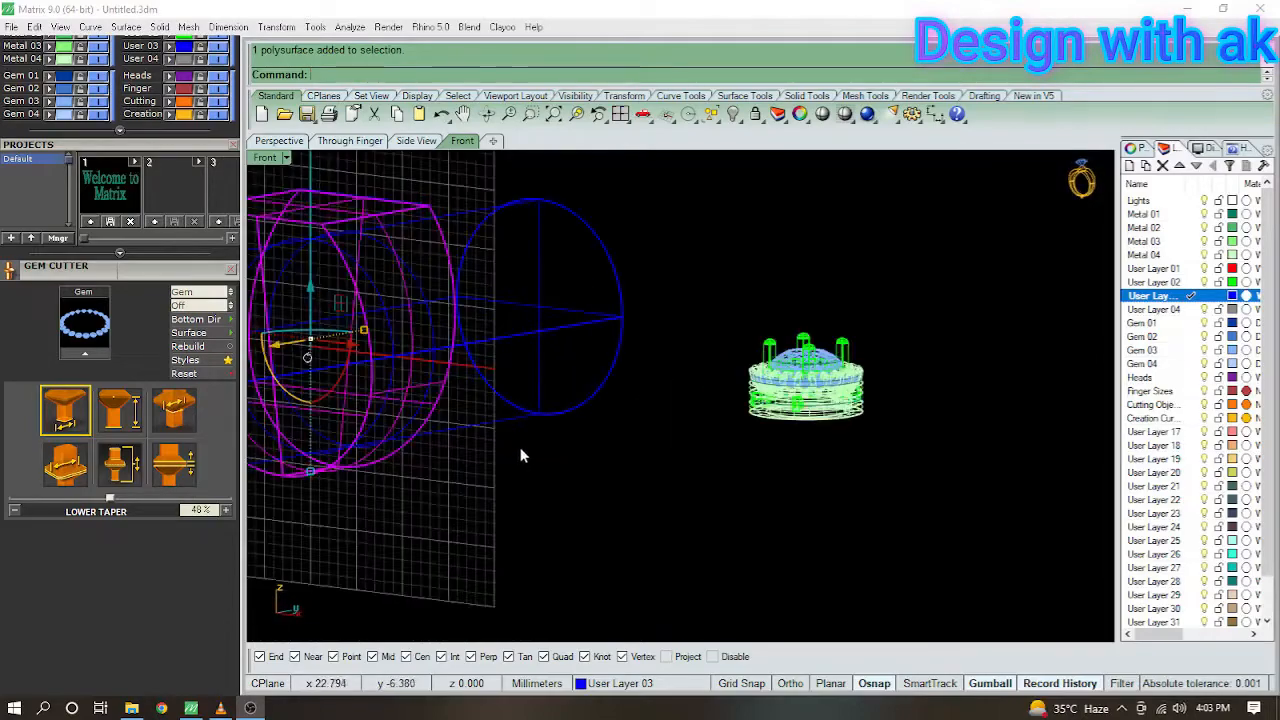
left_click_drag(561, 355, 558, 358)
right_click(554, 385)
Set the front view to Shaded display and check the finger hole from an angle.
scroll(554, 390, "down", 3)
right_click_drag(554, 395, 549, 454, "ctrl+shift")
key("ctrl+F2")
scroll(539, 431, "down", 2)
left_click(284, 158)
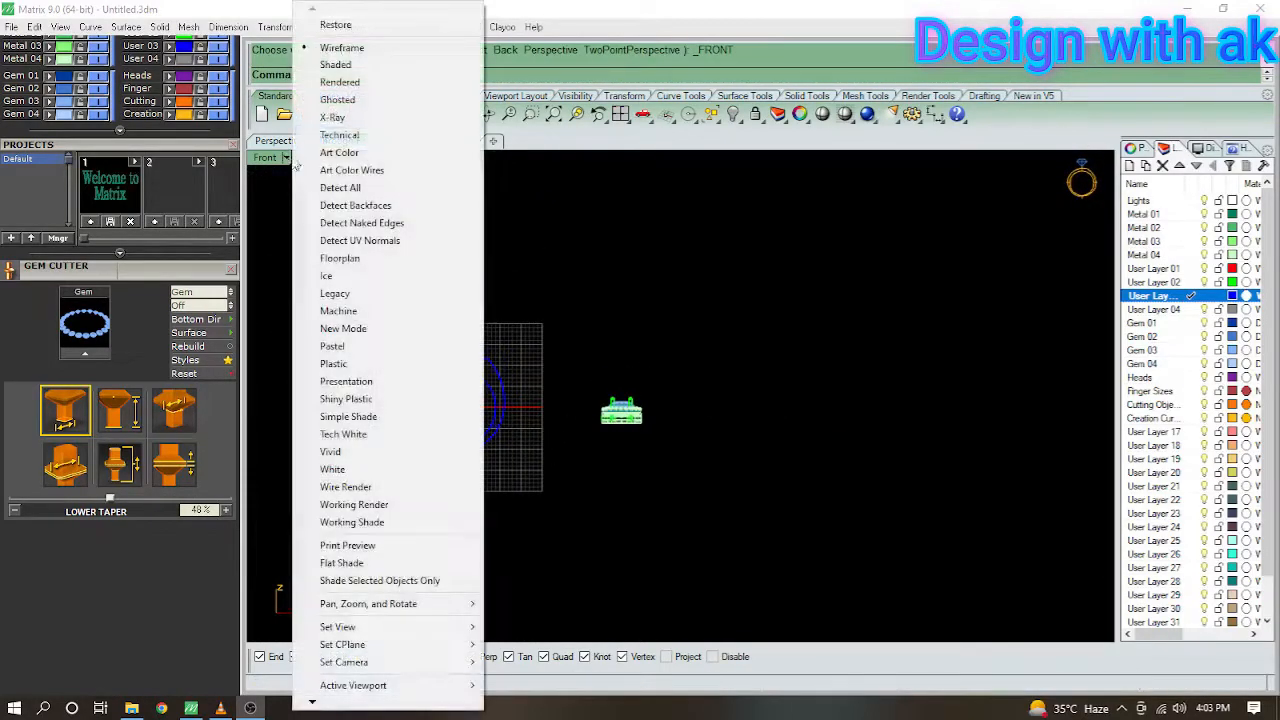
left_click(340, 65)
scroll(485, 400, "up", 3)
right_click_drag(486, 393, 556, 417, "ctrl+shift")
Copy and paste the ring band in place, and scale the copy down uniformly about its centre.
left_click(556, 417)
key("ctrl+F2")
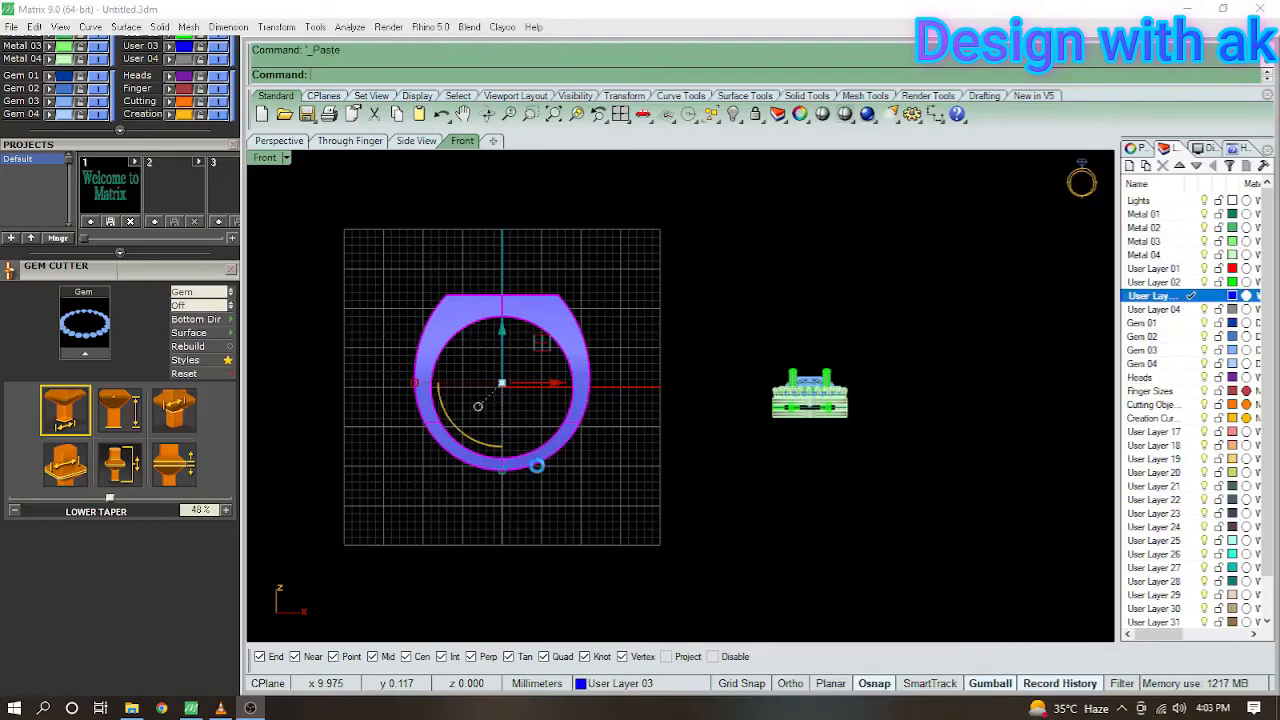
scroll(538, 465, "up", 3)
left_click_drag(453, 468, 455, 440)
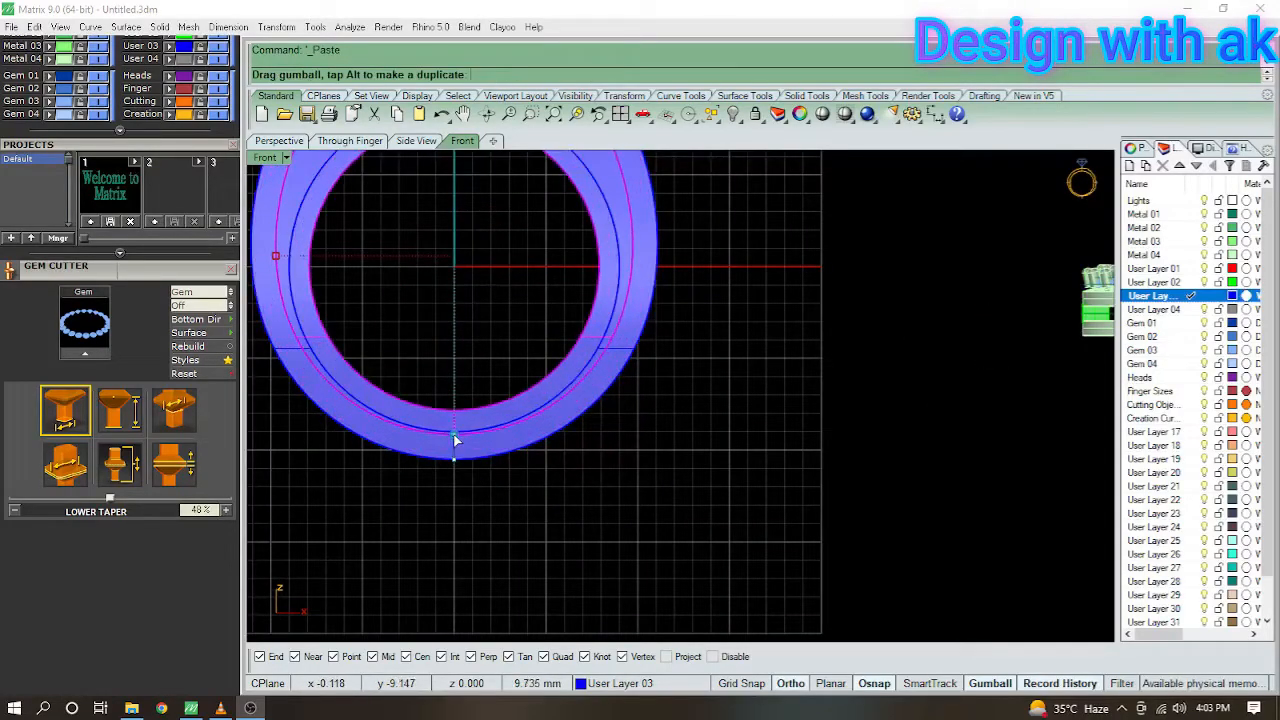
Scale the inner band copy vertically with Scale1D from the middle of its flat top, and set the view to wireframe.
right_click_drag(505, 356, 557, 456)
type("1")
key("Return")
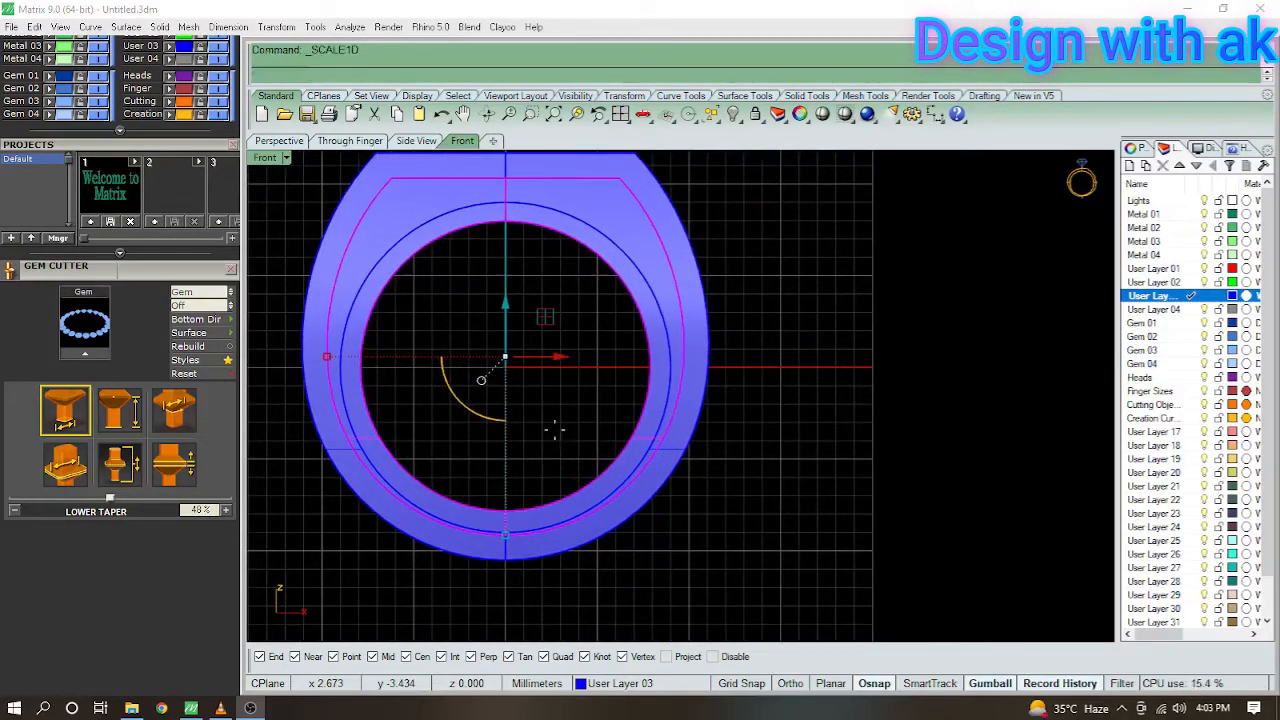
scroll(554, 429, "down", 4)
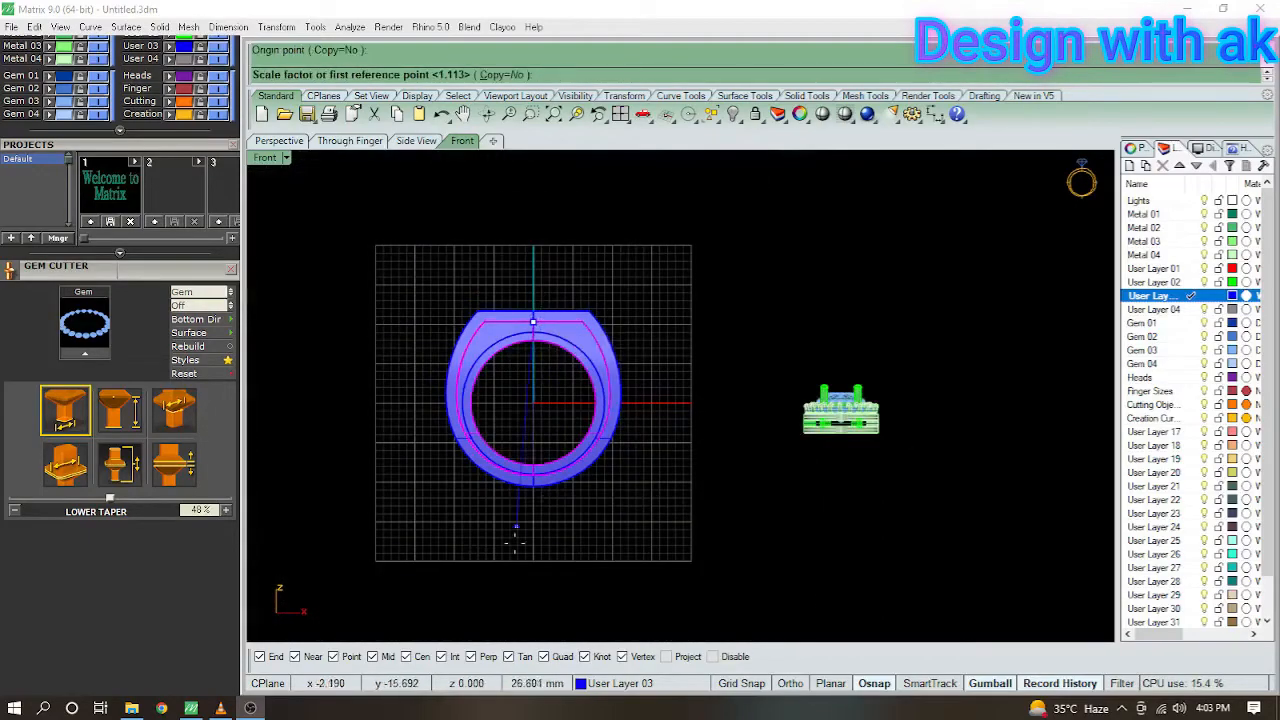
scroll(514, 540, "up", 3)
left_click(541, 550)
key("ctrl+alt+w")
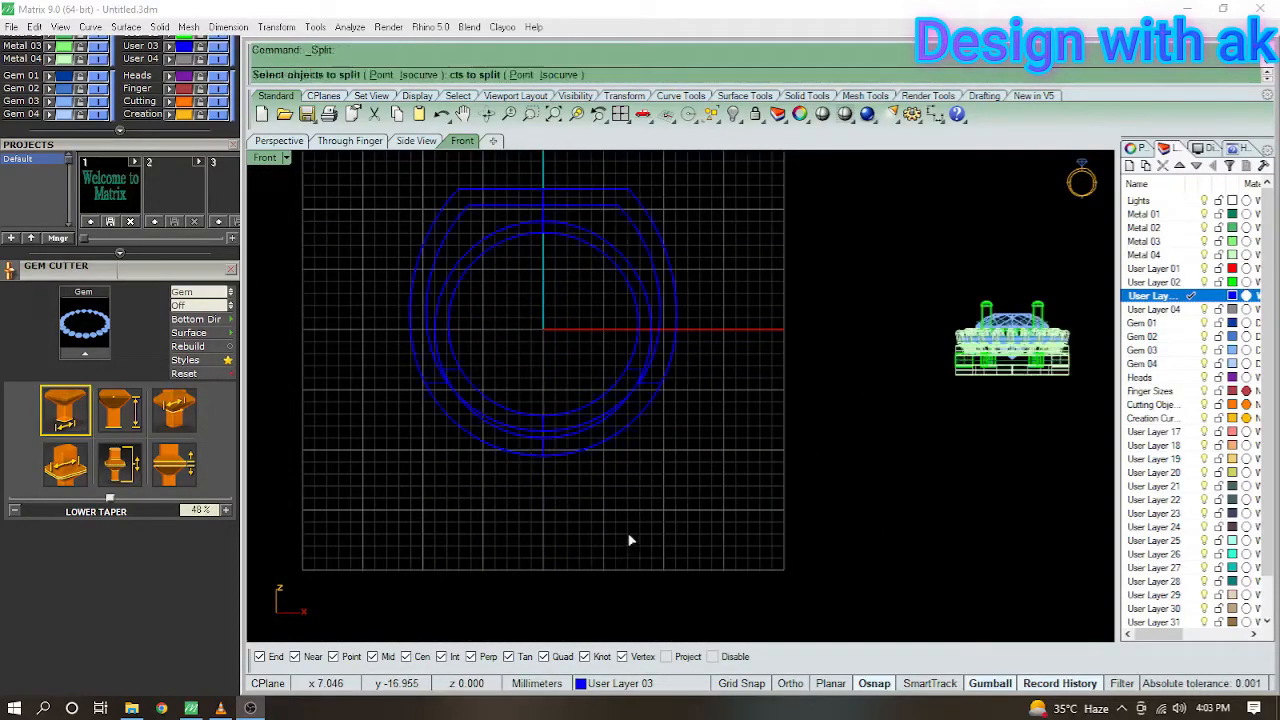
Assign the inner band copy to User Layer 17.
right_click_drag(612, 449, 586, 500)
scroll(583, 459, "up", 4)
left_click(574, 443)
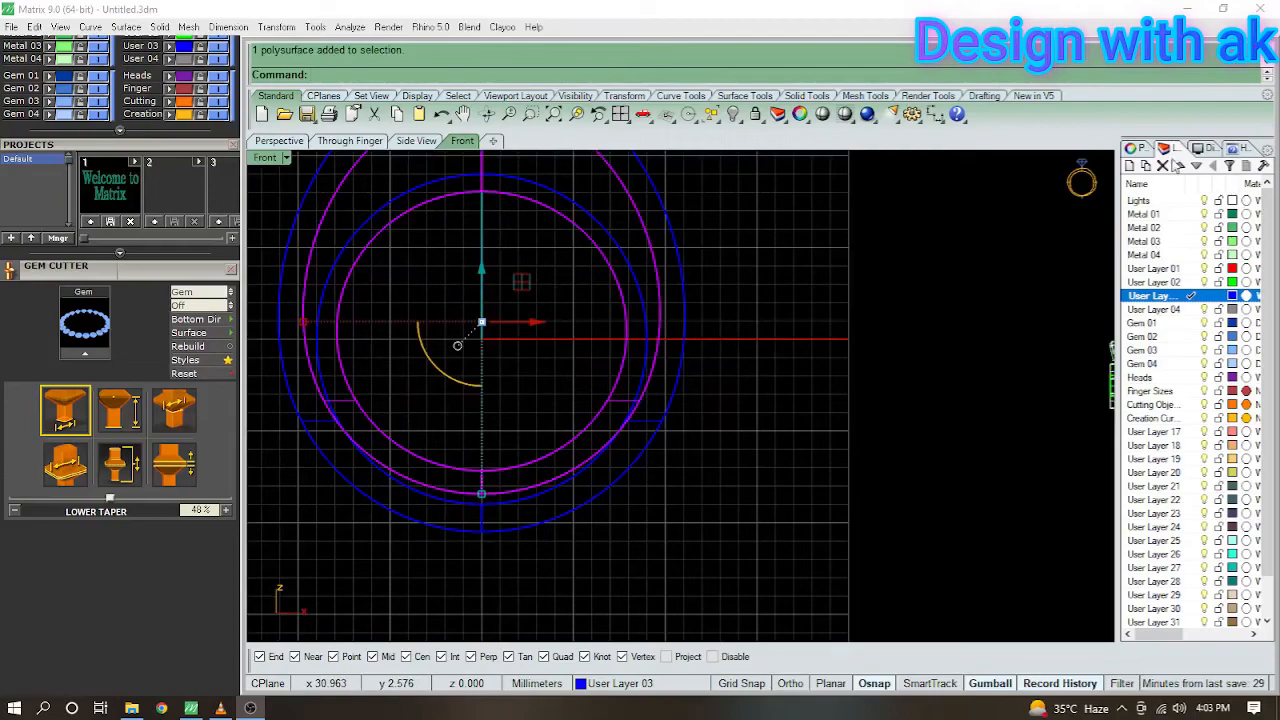
left_click(1138, 149)
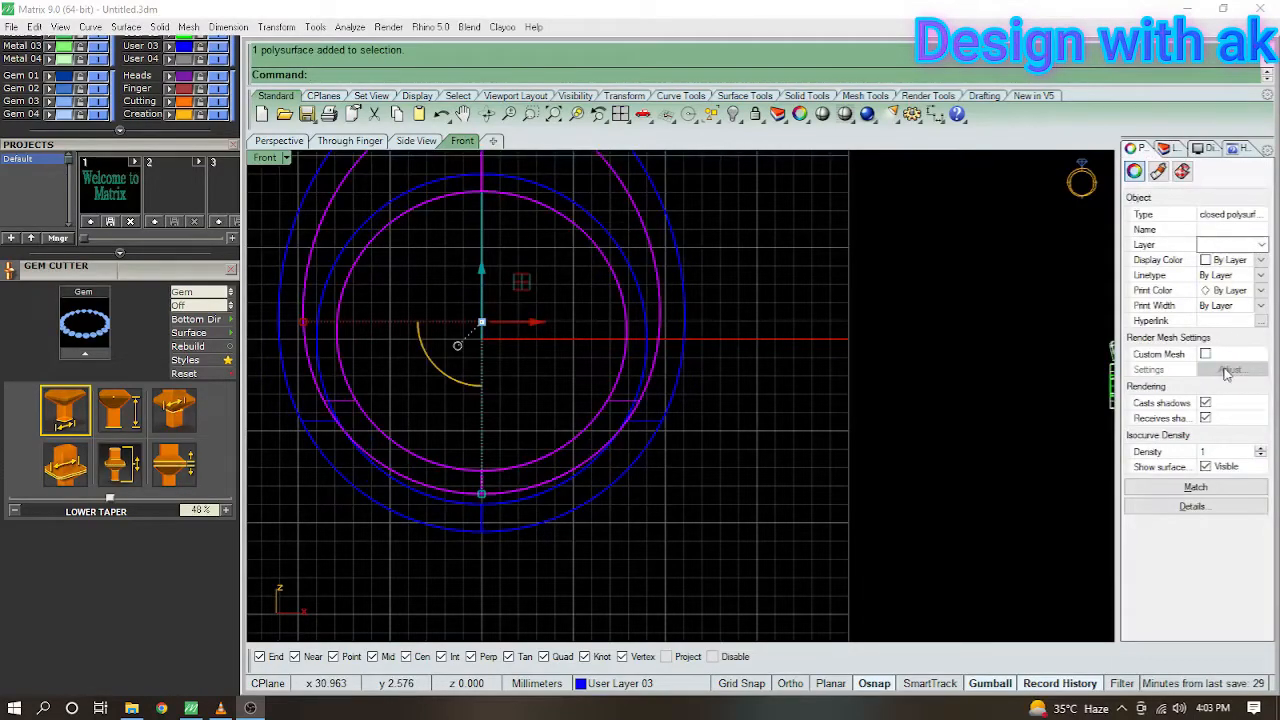
left_click(1230, 244)
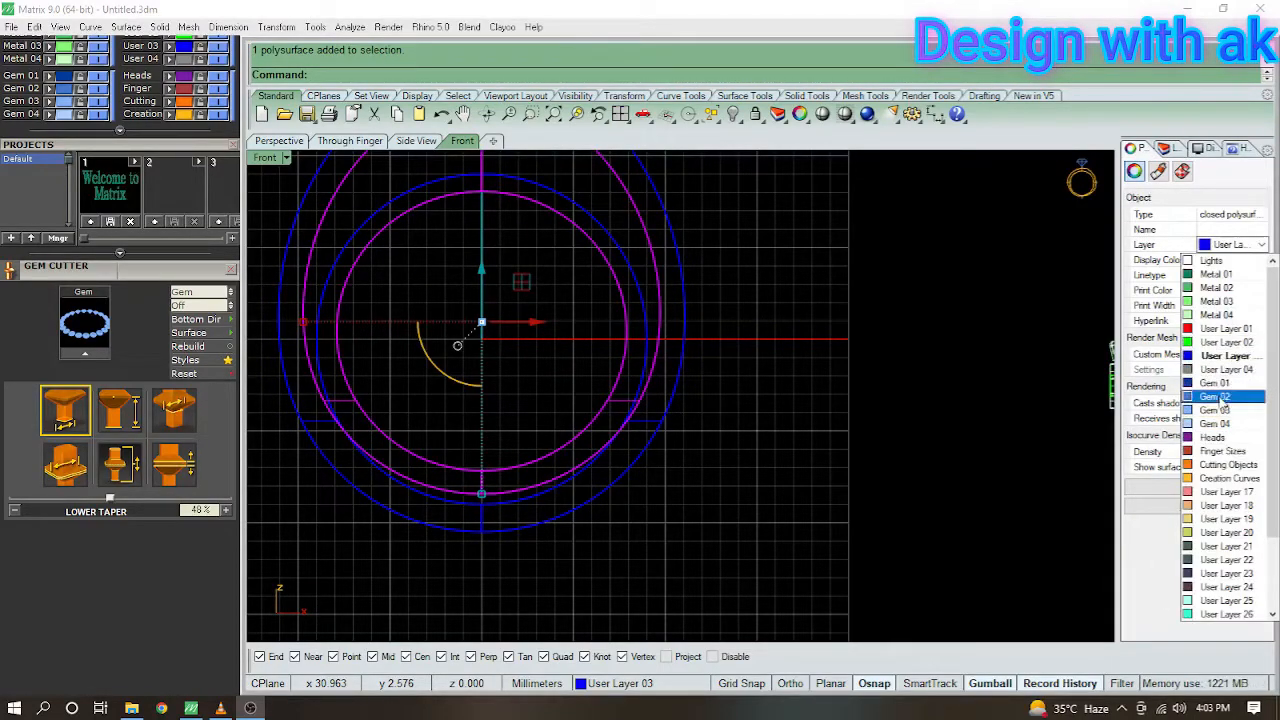
left_click(1224, 492)
left_click(795, 425)
Narrow the inner band copy across the ring's width in the side view.
key("F3")
right_click_drag(744, 430, 692, 435)
scroll(640, 395, "up", 6)
left_click(697, 423)
scroll(595, 436, "up", 8)
right_click_drag(923, 434, 564, 435)
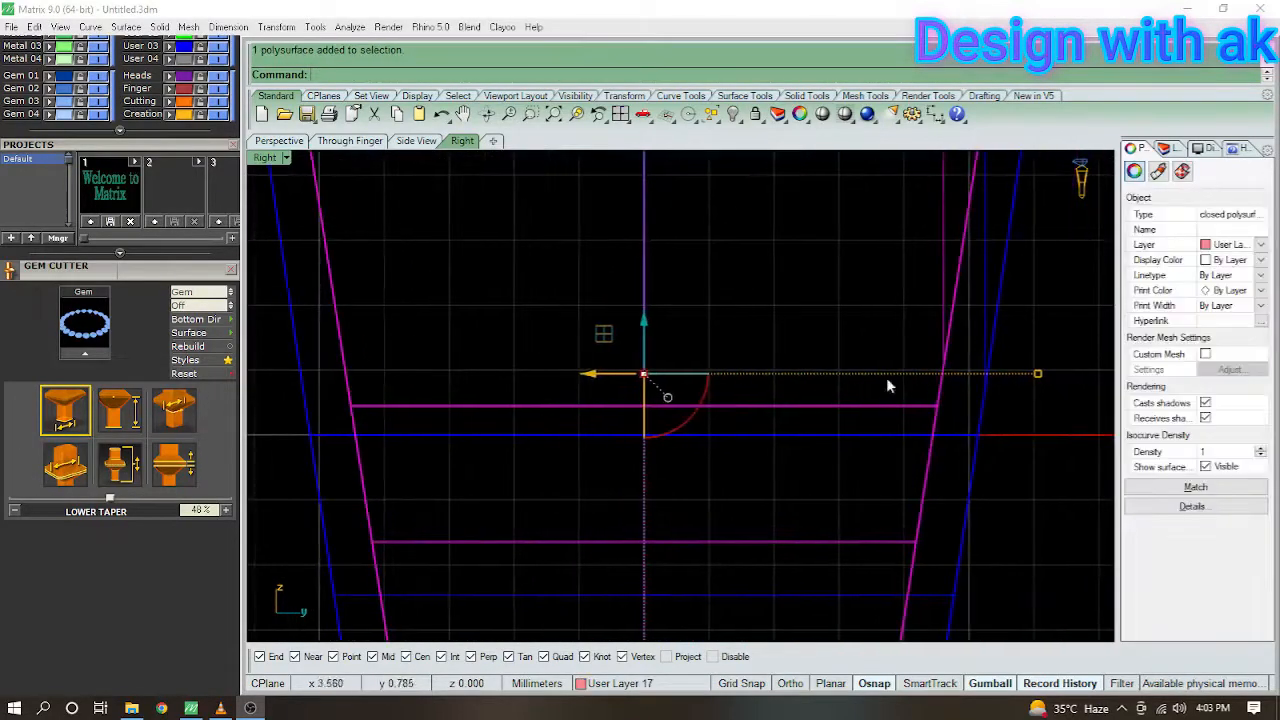
left_click_drag(1031, 373, 1001, 373)
Measure the side wall between the band and the inner copy, and widen the copy slightly.
type("d")
key("Return")
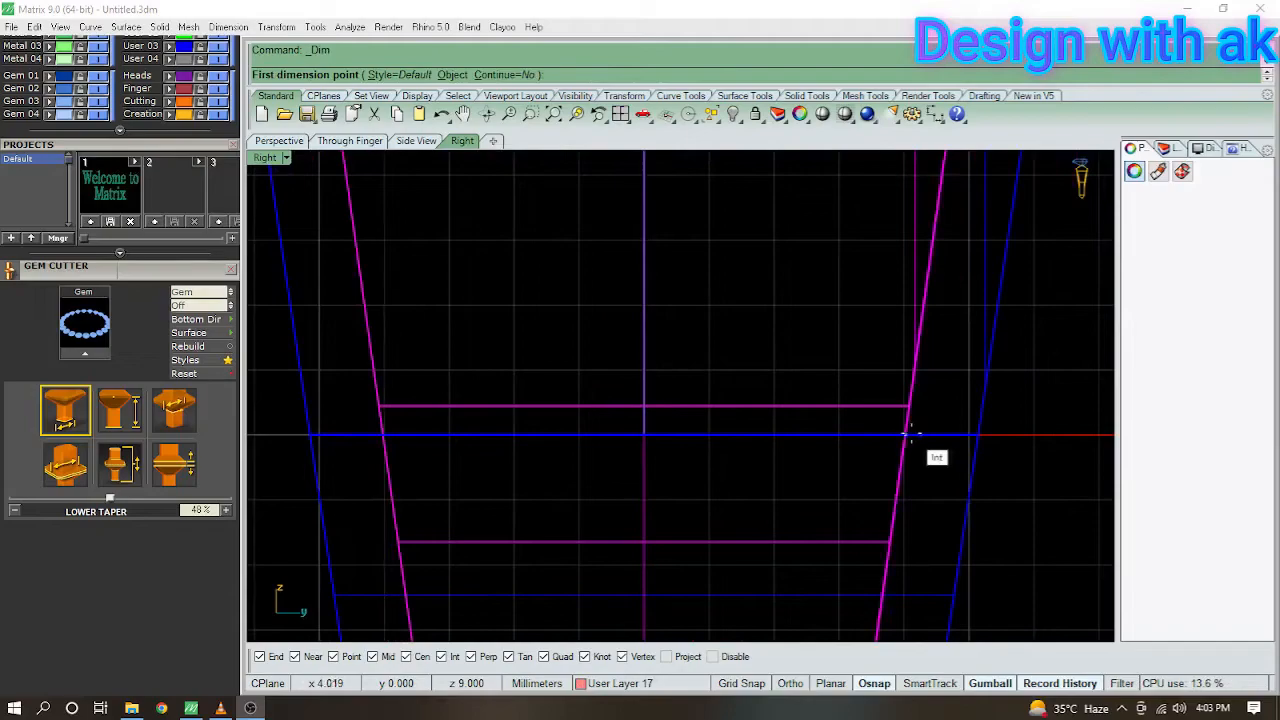
left_click(977, 435)
scroll(977, 435, "down", 3)
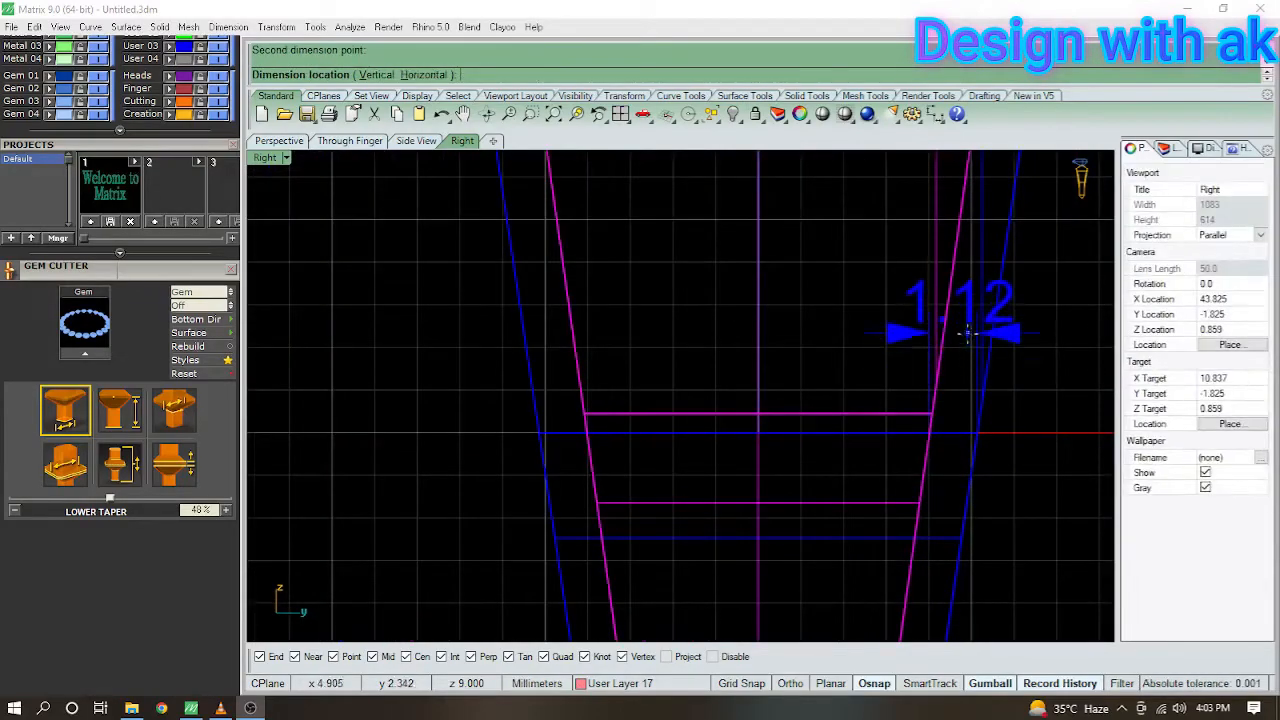
left_click_drag(992, 392, 1005, 393)
Measure the side wall again between the adjusted inner copy and the outer band.
type("d")
key("Return")
left_click(943, 413)
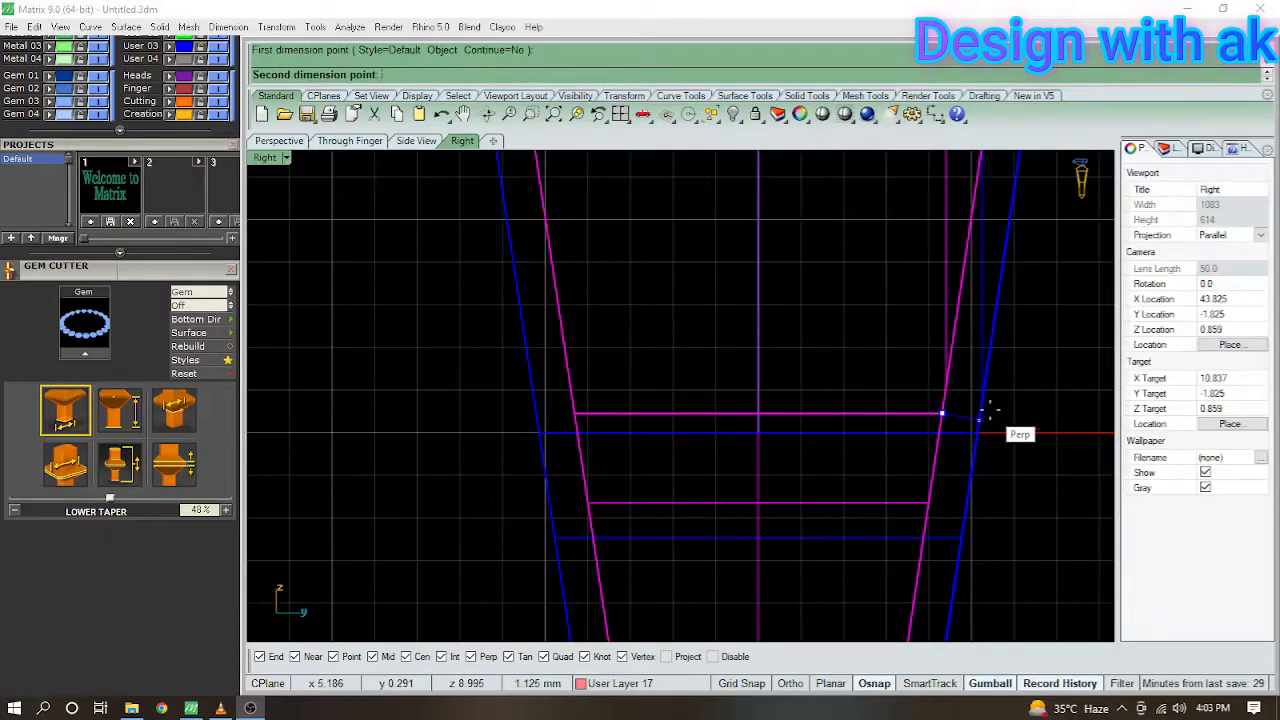
scroll(991, 335, "down", 5)
key("Escape")
scroll(990, 340, "down", 2)
Measure the vertical gap between the flat tops of the outer band and the inner copy.
right_click_drag(984, 375, 723, 470)
key("F2")
scroll(760, 426, "down", 5)
key("F3")
scroll(651, 397, "up", 10)
right_click_drag(852, 374, 636, 477)
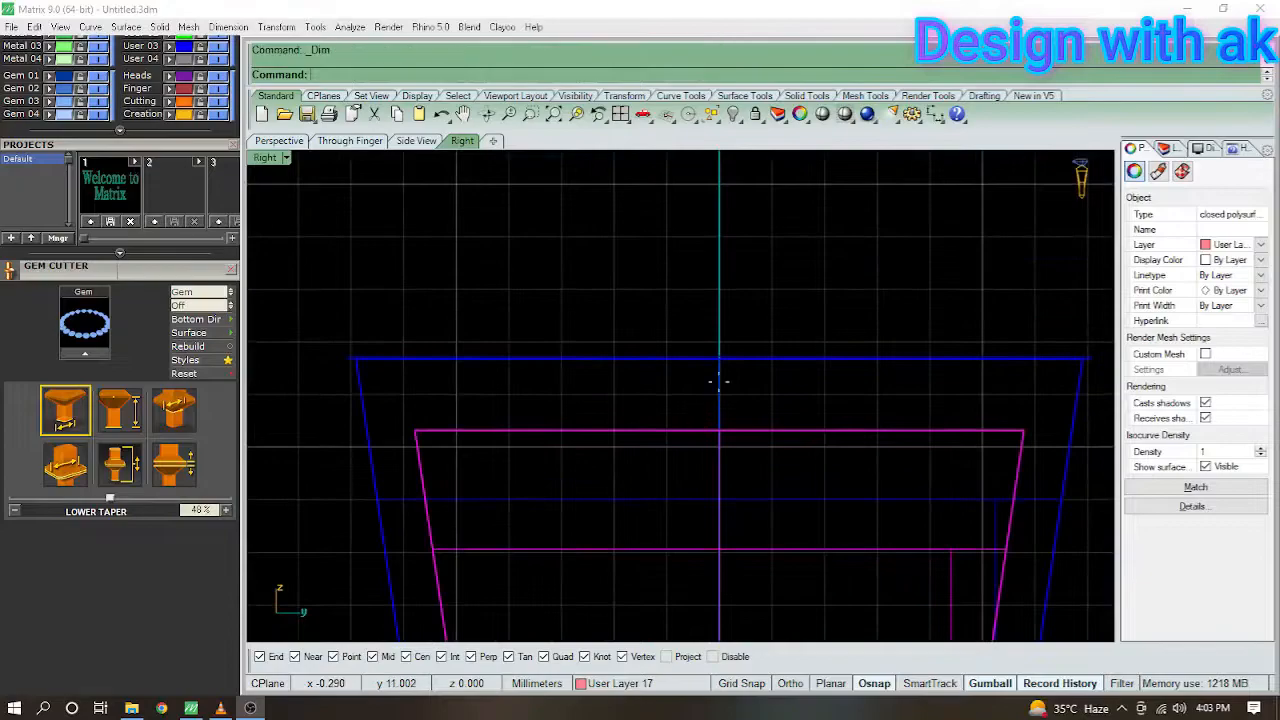
left_click(720, 358)
left_click(720, 429)
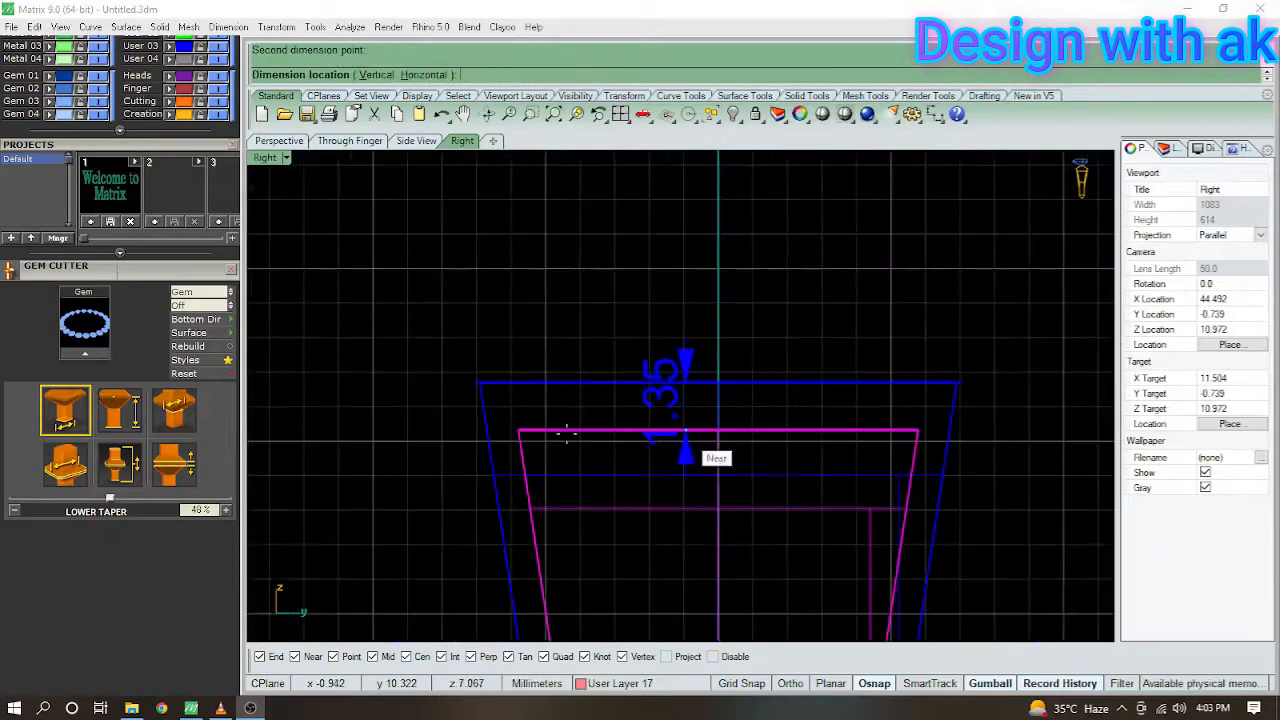
key("Escape")
scroll(637, 401, "down", 7)
key("Escape")
Boolean-subtract the inner copy from the outer band to hollow out the ring.
right_click_drag(768, 457, 795, 361)
key("F2")
scroll(623, 600, "up", 8)
left_click(553, 518)
right_click_drag(551, 515, 614, 503)
right_click_drag(467, 483, 628, 436)
type("bd")
key("Return")
left_click_drag(606, 403, 555, 485)
key("Return")
scroll(557, 480, "down", 6)
right_click_drag(645, 401, 637, 478)
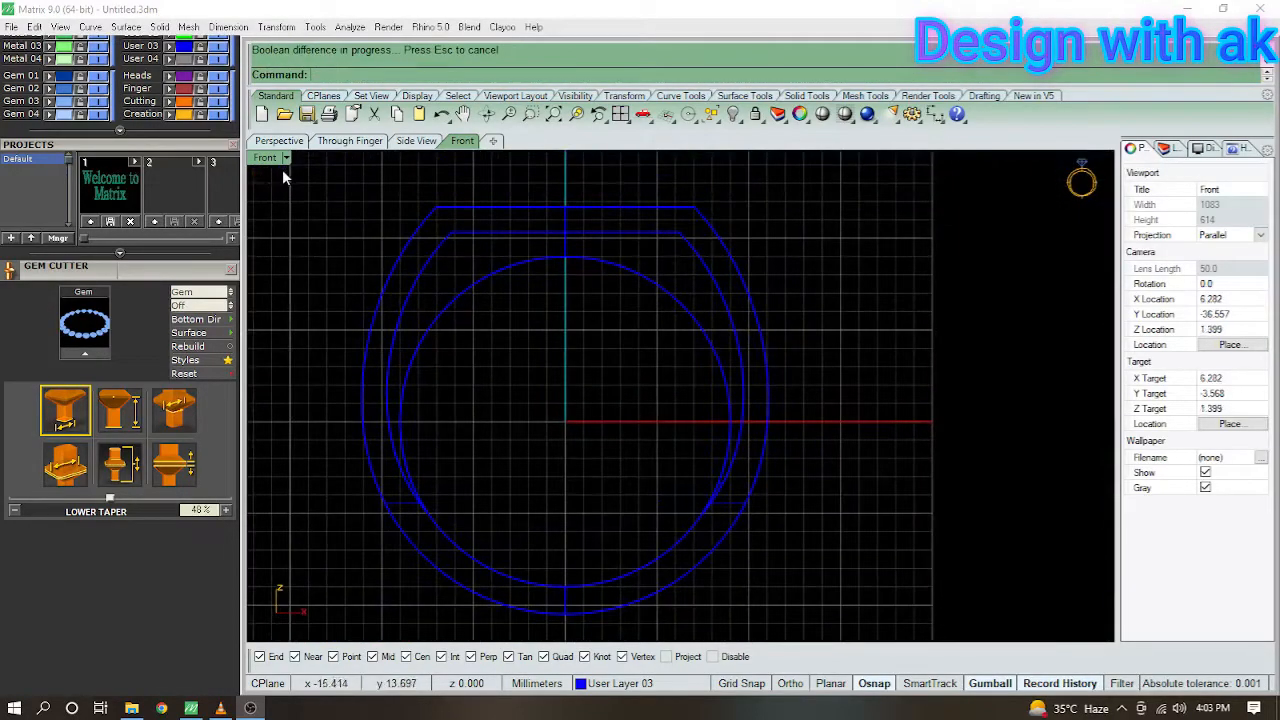
Examine the hollowed band shaded from an angle and in the top and front views.
left_click(822, 114)
mouse_move(777, 340)
right_mouse_down("ctrl+shift")
mouse_move(677, 209)
mouse_move(660, 360)
mouse_move(784, 366)
mouse_move(769, 251)
mouse_move(554, 234)
mouse_move(543, 451)
mouse_move(652, 407)
right_mouse_up("ctrl+shift")
scroll(660, 360, "up", 6)
key("ctrl+F1")
scroll(652, 407, "down", 6)
right_click_drag(708, 440, 704, 469)
scroll(658, 392, "down", 6)
key("ctrl+F2")
Duplicate the outer edges of the band's flat top as a closed rectangular curve.
mouse_move(676, 364)
right_mouse_down()
mouse_move(708, 366)
mouse_move(698, 430)
right_mouse_up()
scroll(702, 368, "up", 8)
type("d")
key("Return")
left_click(689, 330)
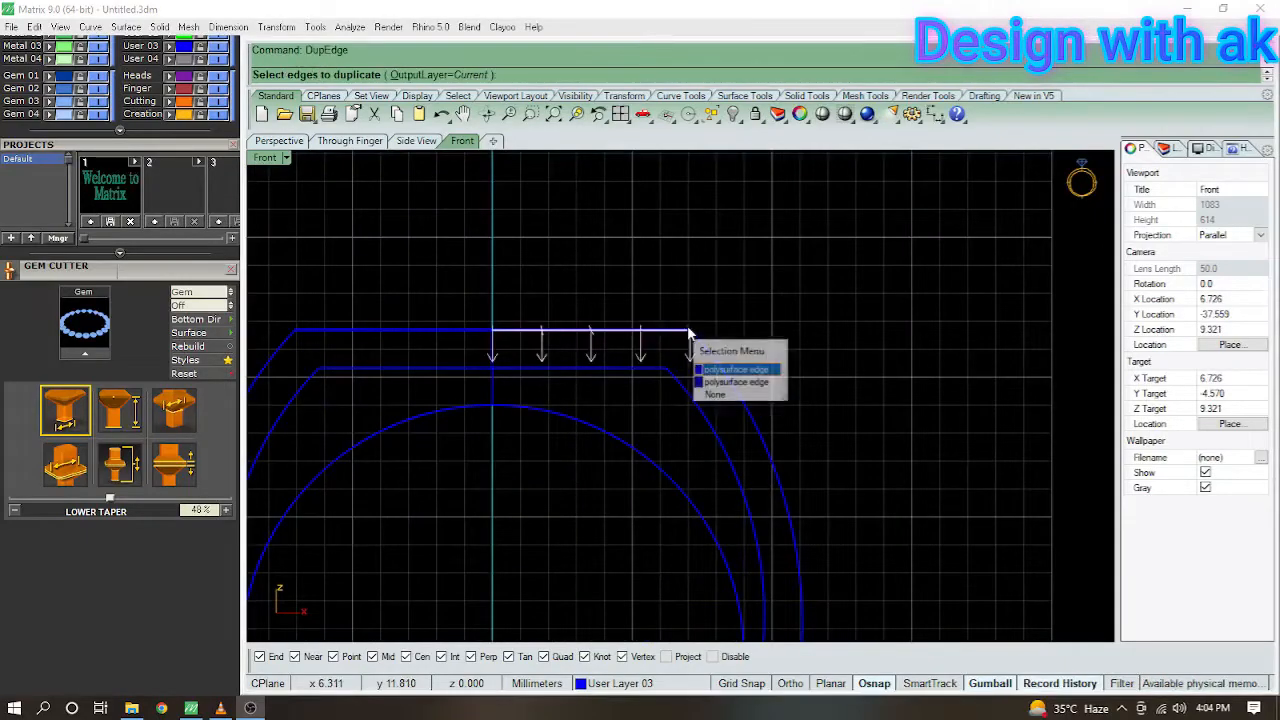
key("Escape")
scroll(710, 292, "down", 3)
left_click(693, 340)
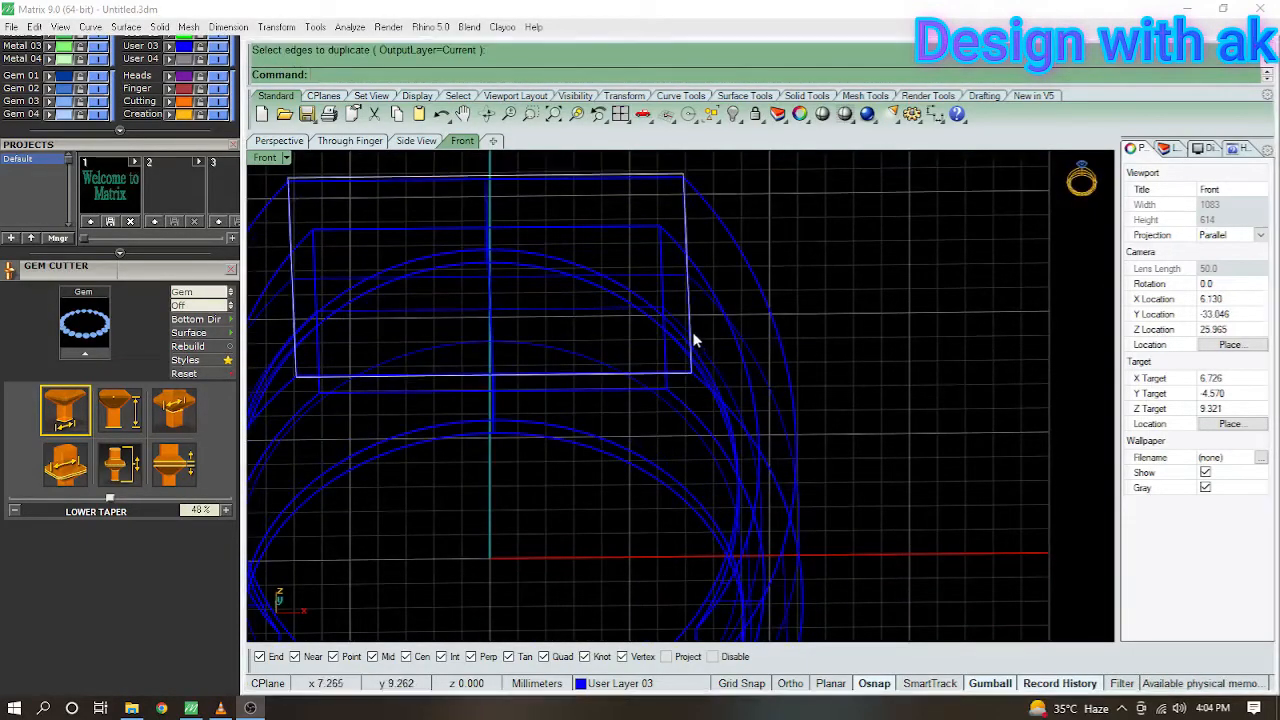
left_click(742, 383)
Extrude the rectangular curve upward from the flat top to form a thin slab.
key("ctrl+F2")
scroll(736, 370, "down", 4)
right_click_drag(736, 362, 734, 431)
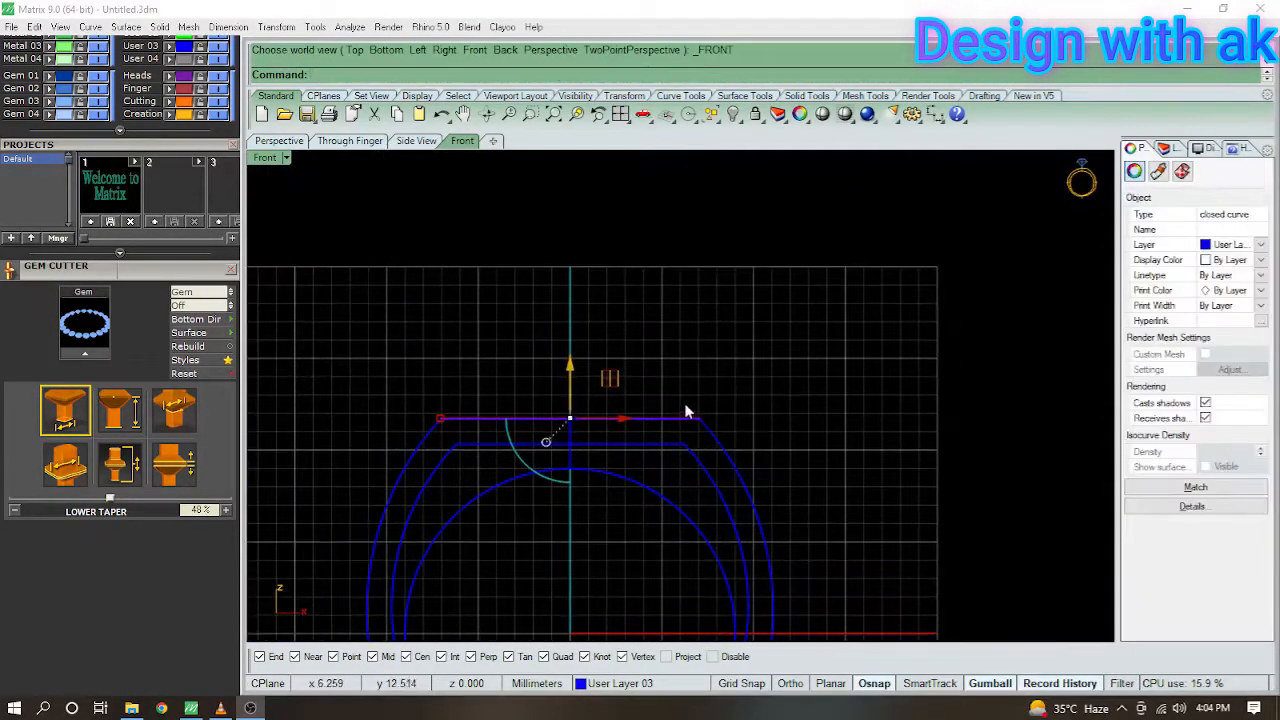
type("ex")
key("Return")
scroll(622, 394, "up", 4)
left_click(619, 395)
Cap the extruded slab on the flat top into a closed solid.
left_click_drag(659, 371, 612, 434)
type("co")
key("Return")
type("af")
key("Return")
type("cap")
key("Return")
type("c")
left_click_drag(658, 369, 630, 410)
Fillet the slab's top and vertical edges with a 0.35 radius.
type("fe")
key("Return")
left_click_drag(433, 358, 314, 334)
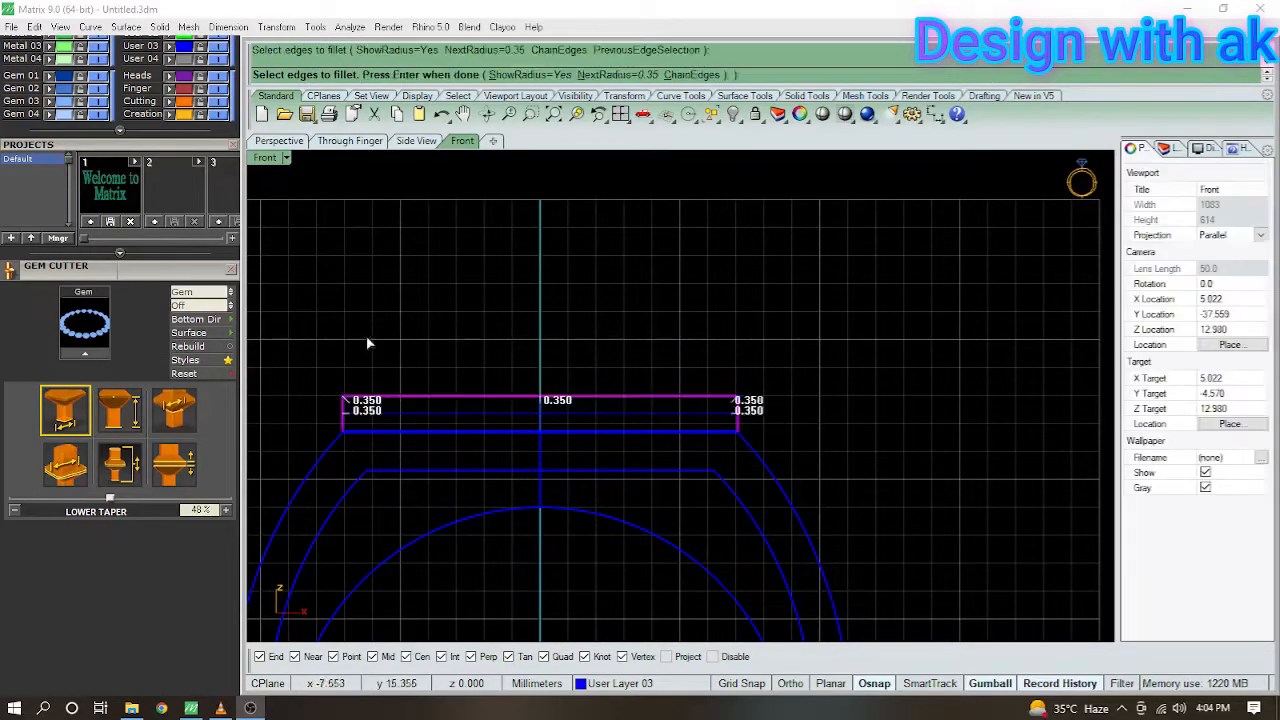
right_click_drag(476, 337, 573, 323)
key("Return")
type("s")
key("Return")
key("Return")
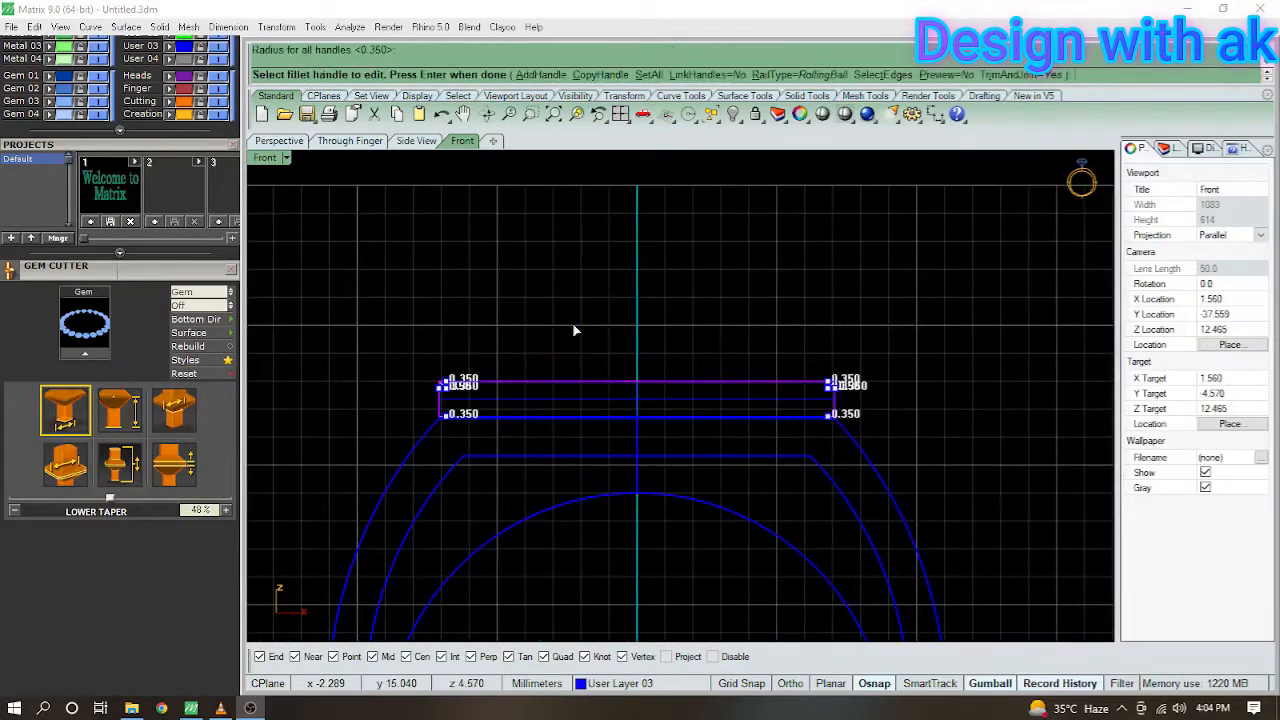
key("Return")
Set the front view to Shaded display and inspect the filleted slab on the band from an angle.
scroll(599, 368, "up", 5)
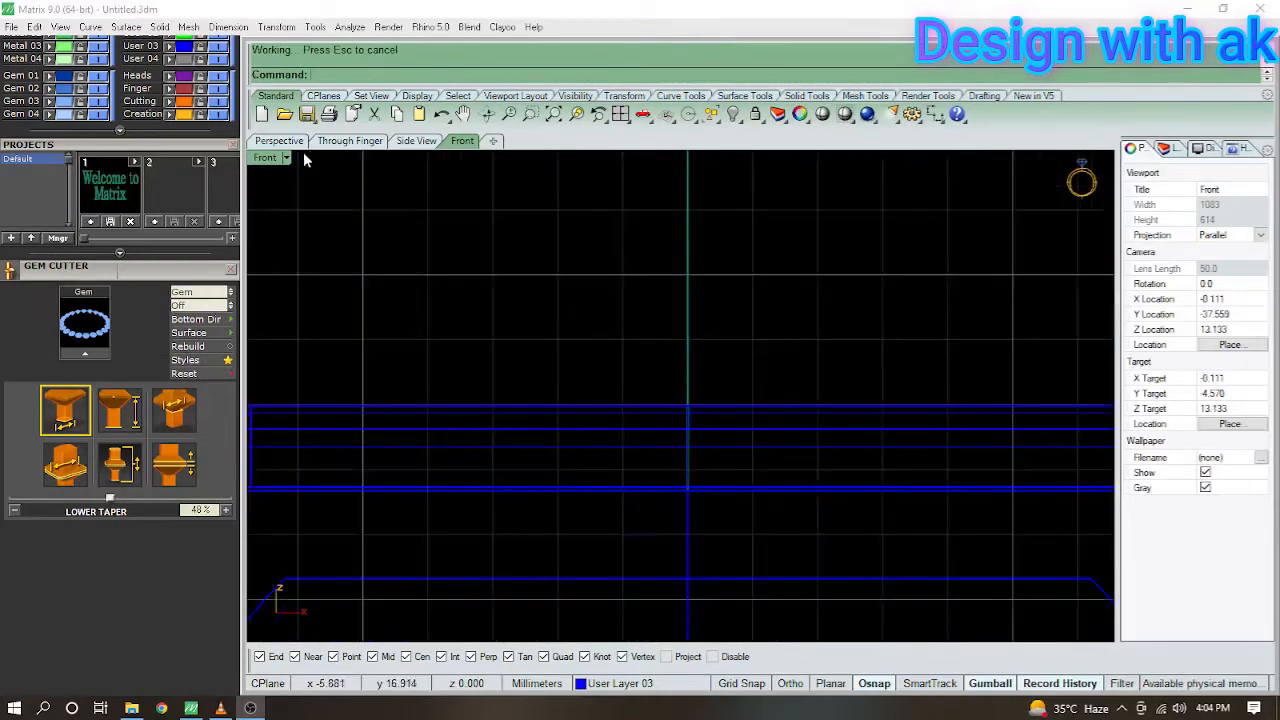
left_click(287, 157)
left_click(354, 95)
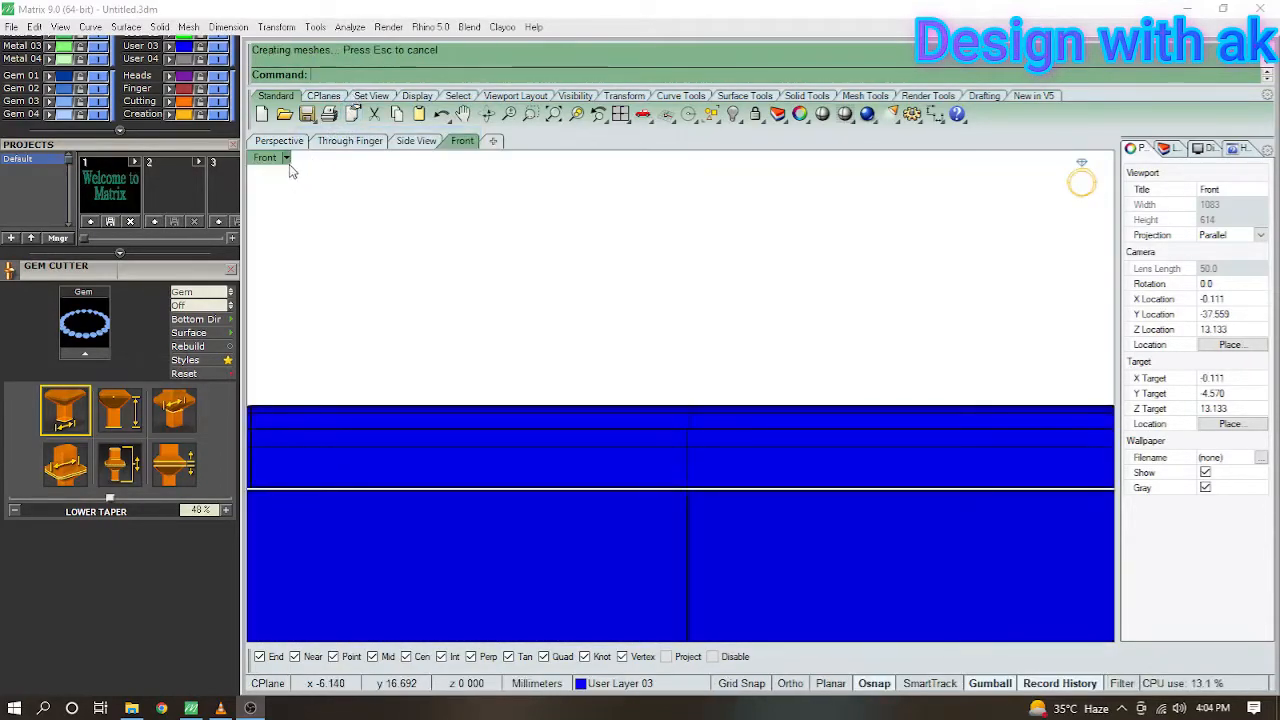
left_click(286, 158)
left_click(364, 64)
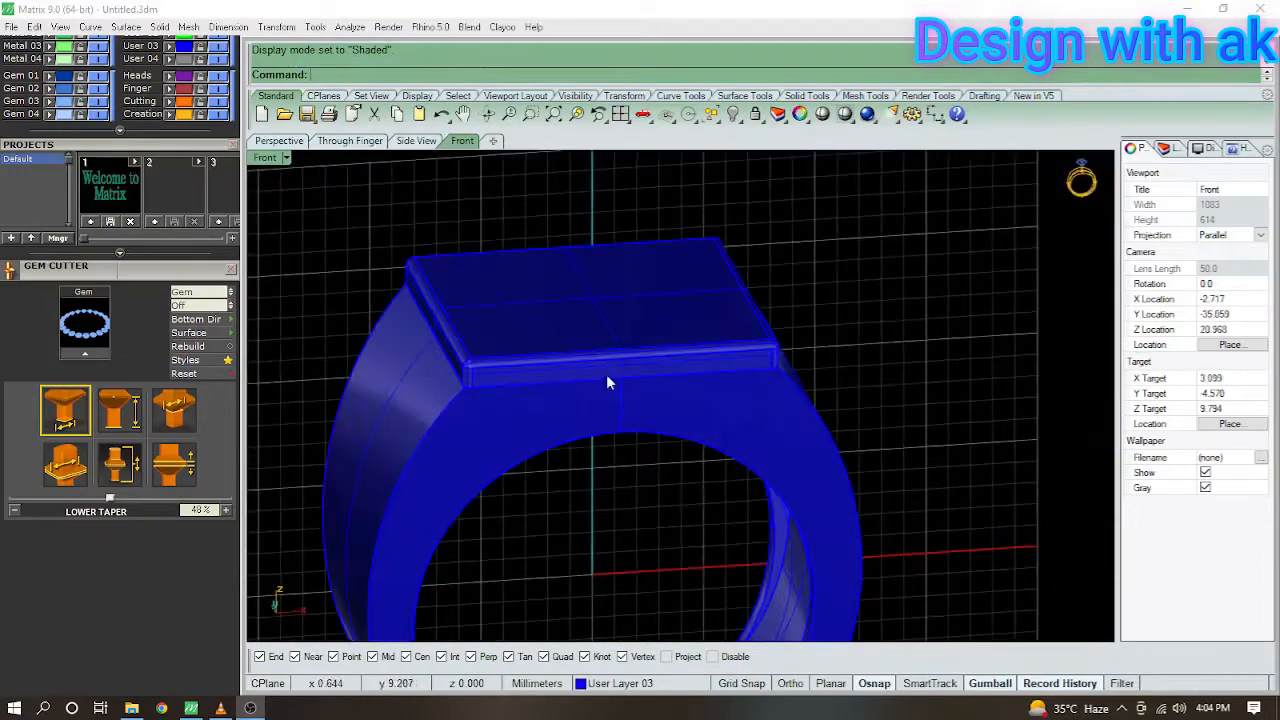
Copy the filleted slab straight up to make a second tier.
scroll(600, 358, "up", 4)
left_click(620, 303)
key("ctrl+F2")
scroll(646, 337, "down", 3)
scroll(608, 298, "up", 6)
right_click_drag(608, 298, 598, 351)
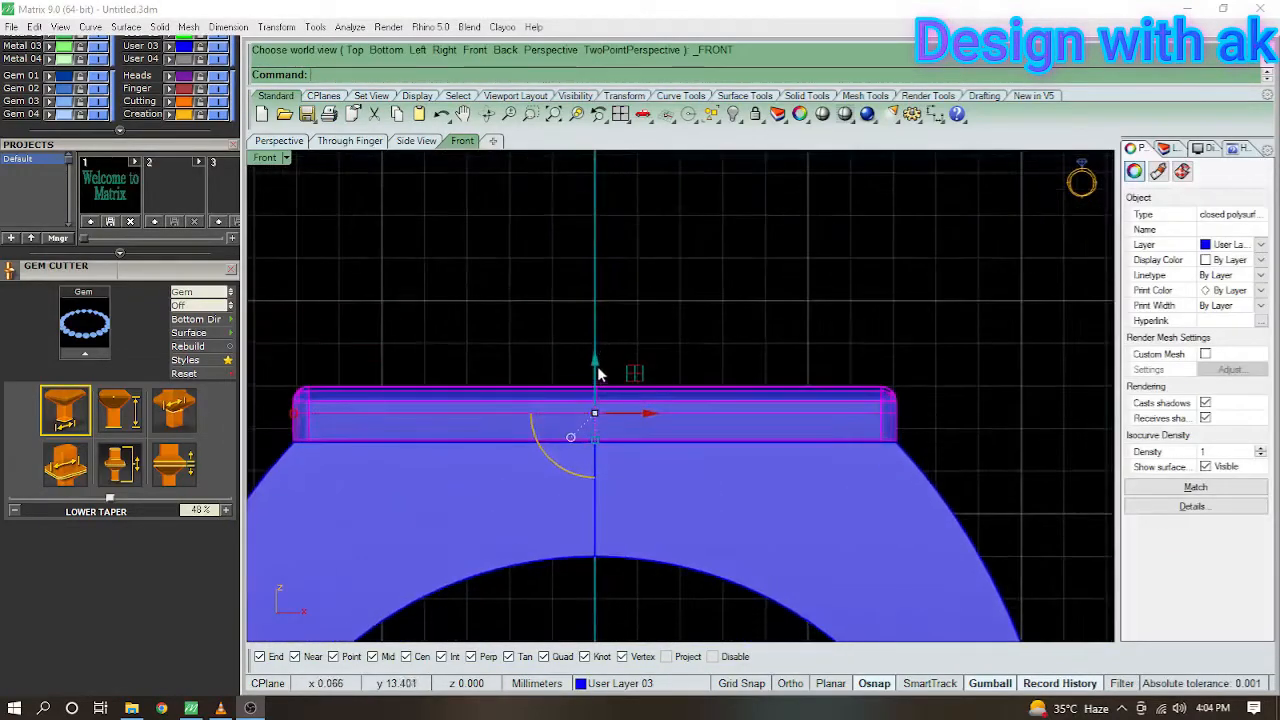
left_click_drag(594, 366, 595, 331)
Scale the second slab down uniformly about its centre so it steps in from the first, and check the tiers.
right_click_drag(365, 371, 403, 354)
left_click_drag(373, 368, 403, 368)
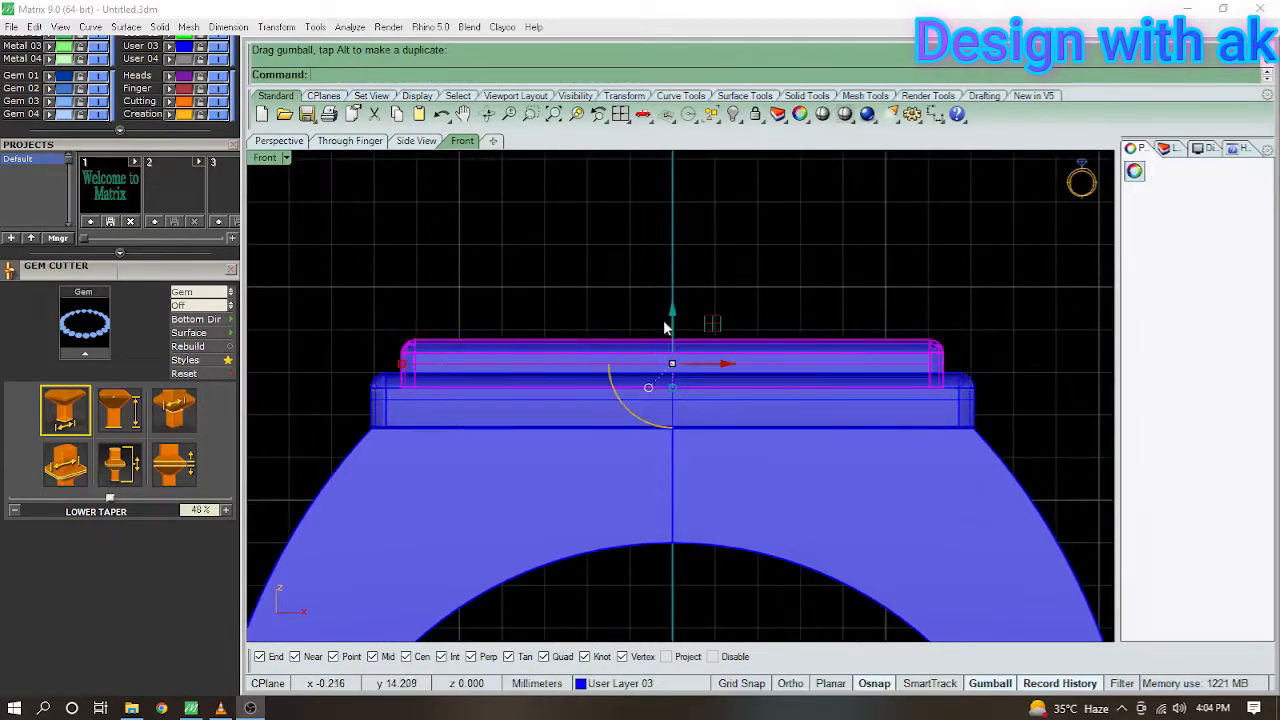
right_click_drag(688, 334, 620, 340)
scroll(643, 342, "down", 2)
key("Escape")
key("ctrl+F2")
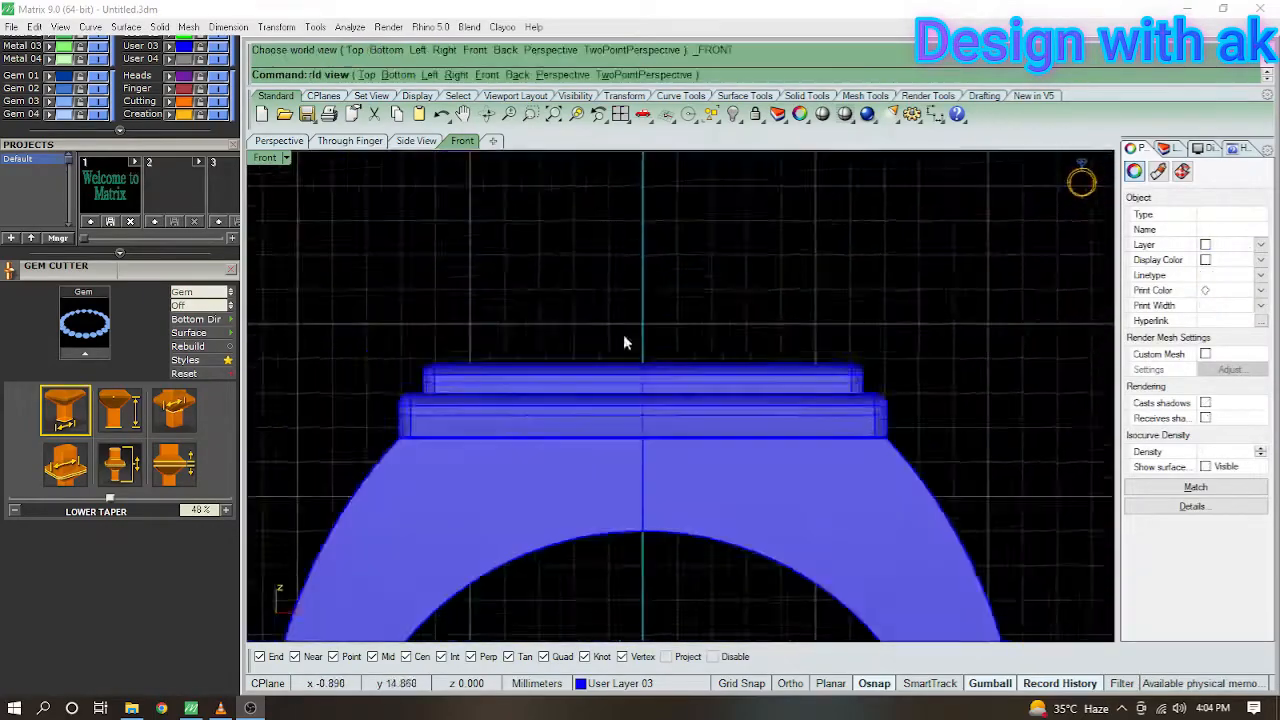
Copy the second slab straight up to make a third tier.
scroll(619, 341, "up", 3)
left_click(614, 390)
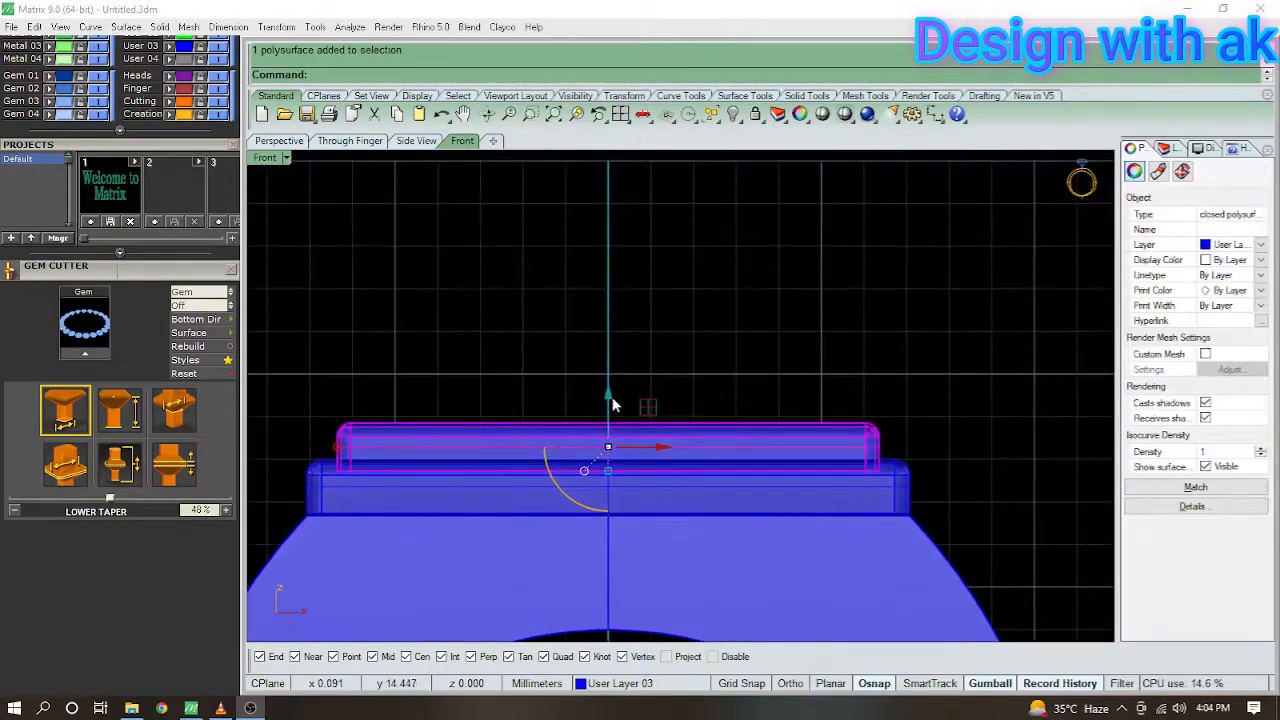
left_click_drag(611, 400, 614, 348)
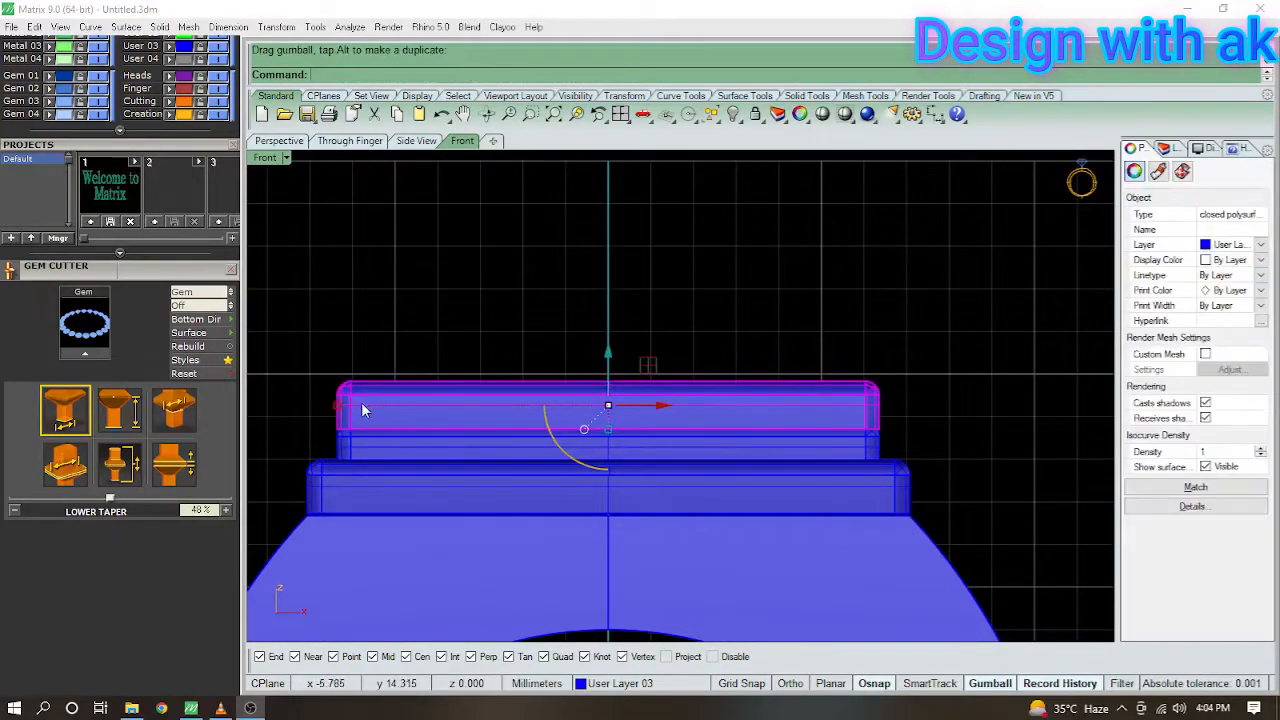
Try to scale the third slab down about its centre.
left_click_drag(350, 408, 365, 409)
right_click_drag(446, 390, 480, 365, "ctrl+shift")
key("ctrl+z")
Scale the third slab inward in width in the front view and in length in the top view.
key("ctrl+F2")
scroll(531, 400, "up", 2)
mouse_move(531, 400)
right_mouse_down()
mouse_move(512, 423)
mouse_move(536, 414)
right_mouse_up()
scroll(485, 413, "up", 2)
scroll(390, 423, "up", 4)
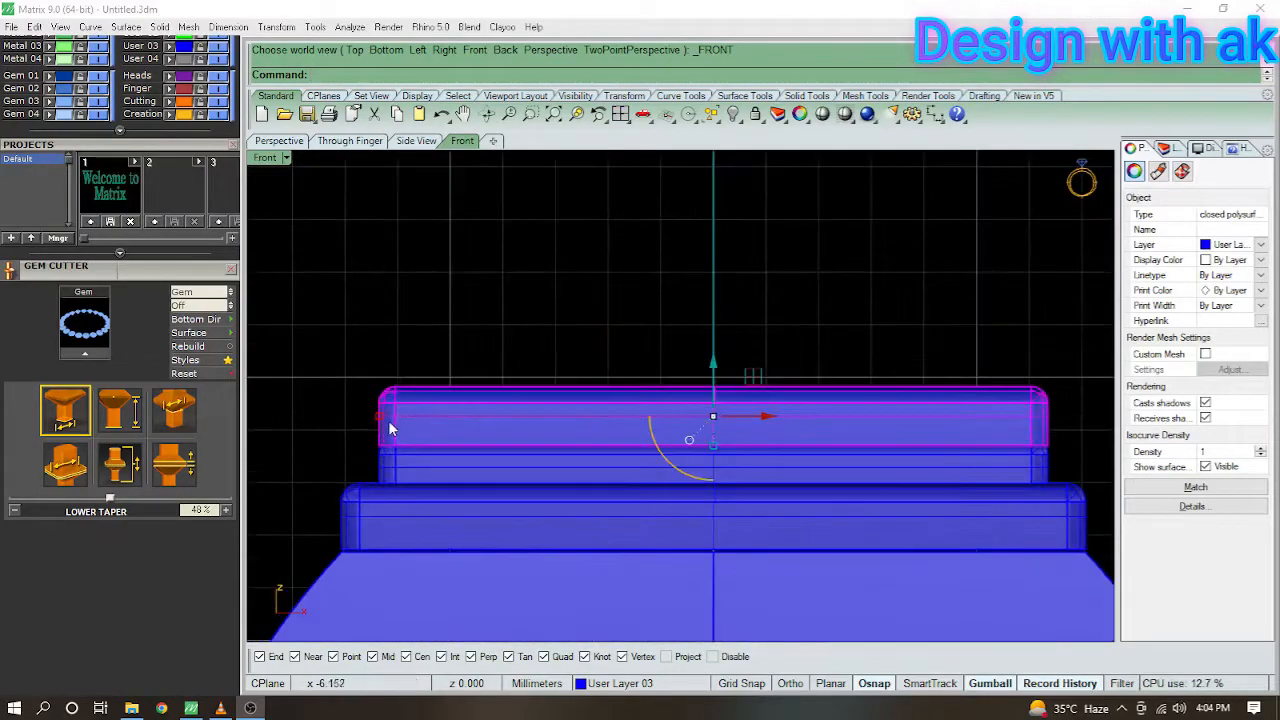
key("ctrl+F1")
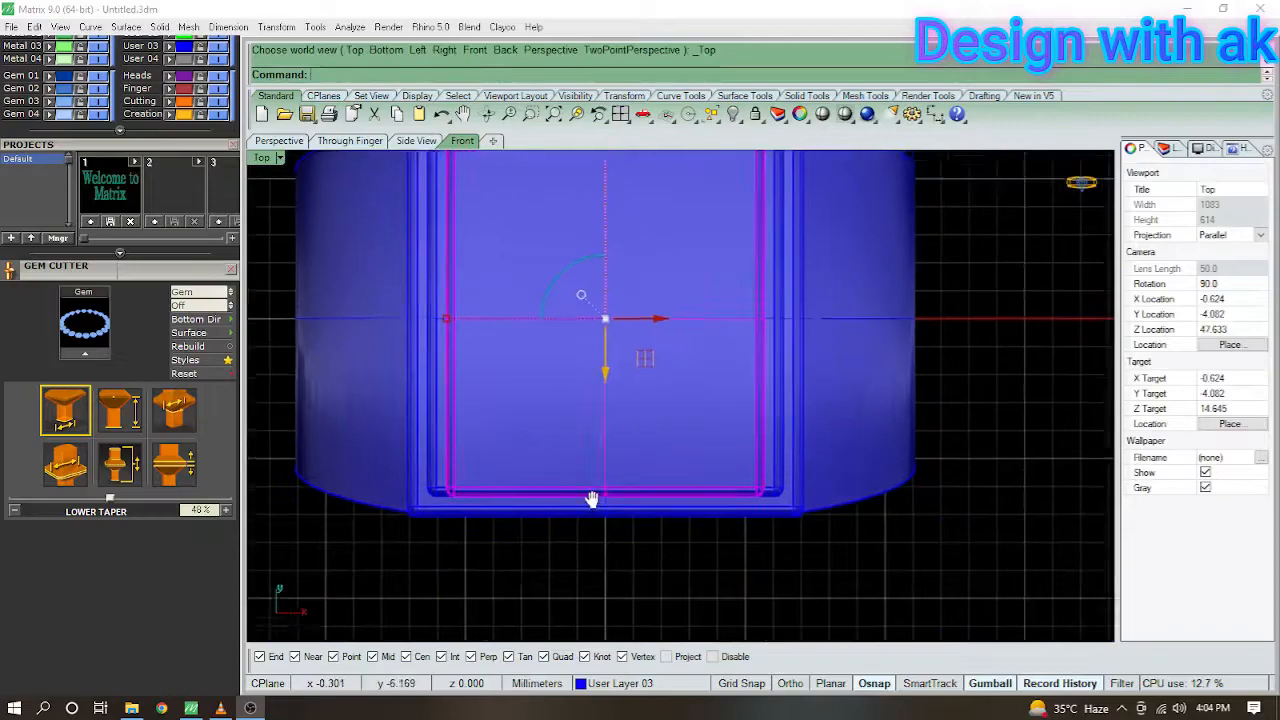
left_click_drag(575, 247, 574, 262)
Copy the third slab straight up to make a fourth tier.
key("ctrl+F2")
right_click_drag(611, 349, 556, 446)
key("Escape")
scroll(541, 400, "up", 6)
left_click(557, 446)
left_click_drag(568, 417, 574, 367)
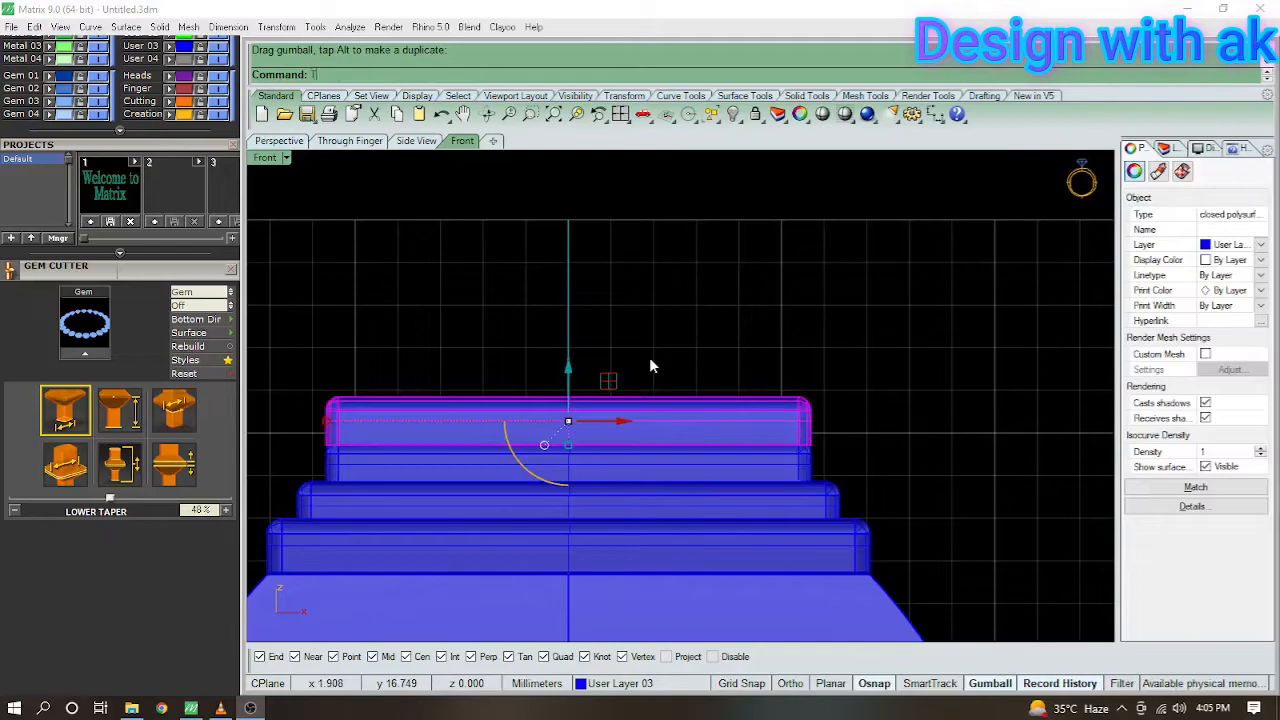
Scale the fourth slab down with Scale2D about its centre by a factor of about 0.905.
key("ctrl+F1")
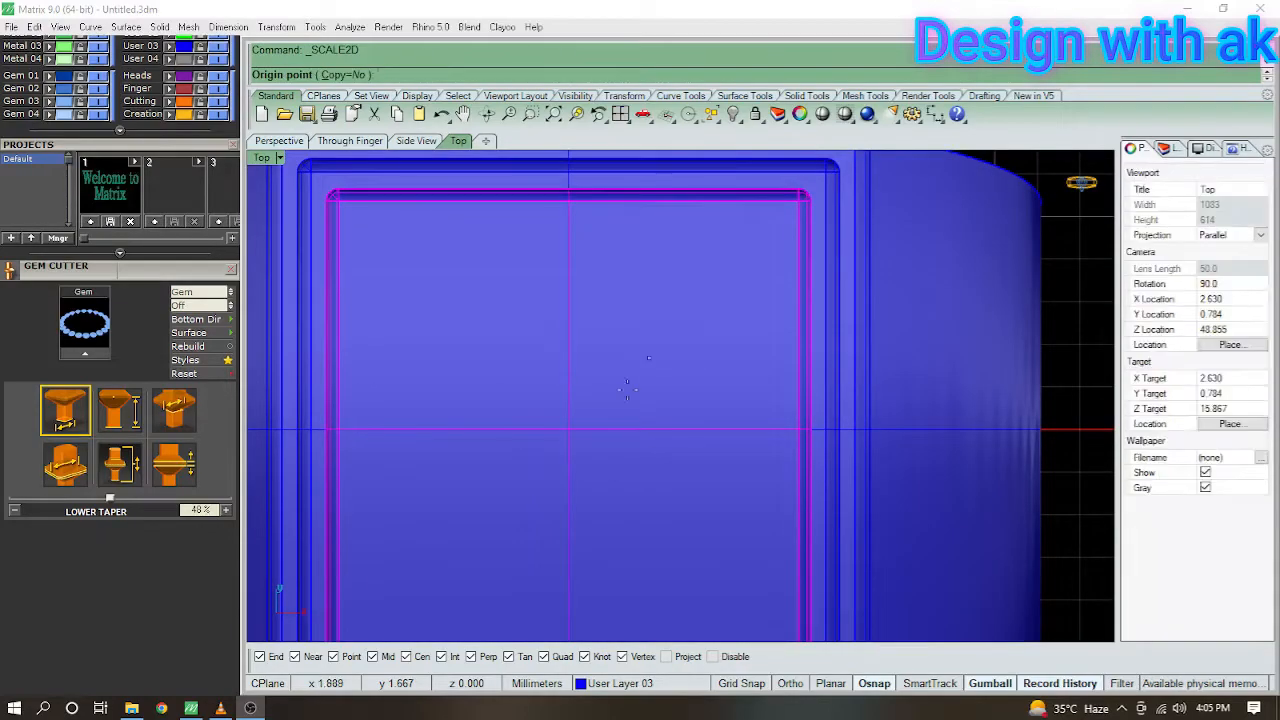
left_click(570, 433)
scroll(570, 433, "down", 3)
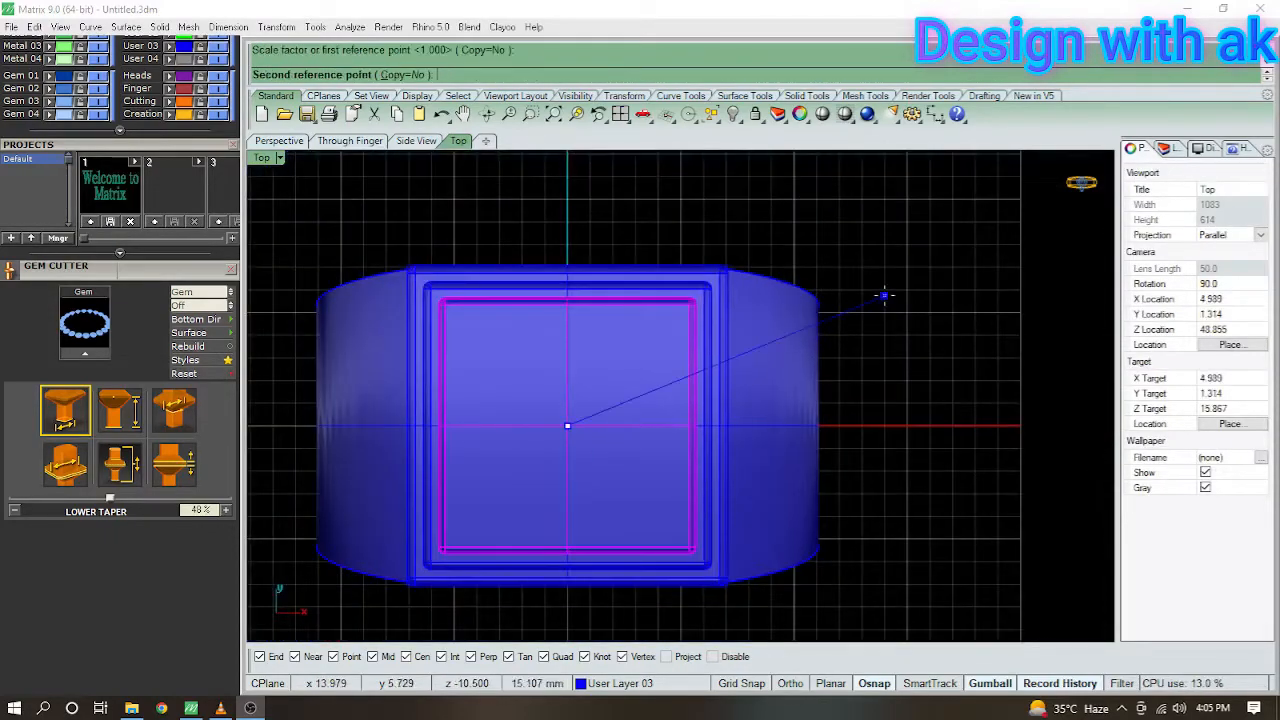
left_click(855, 310)
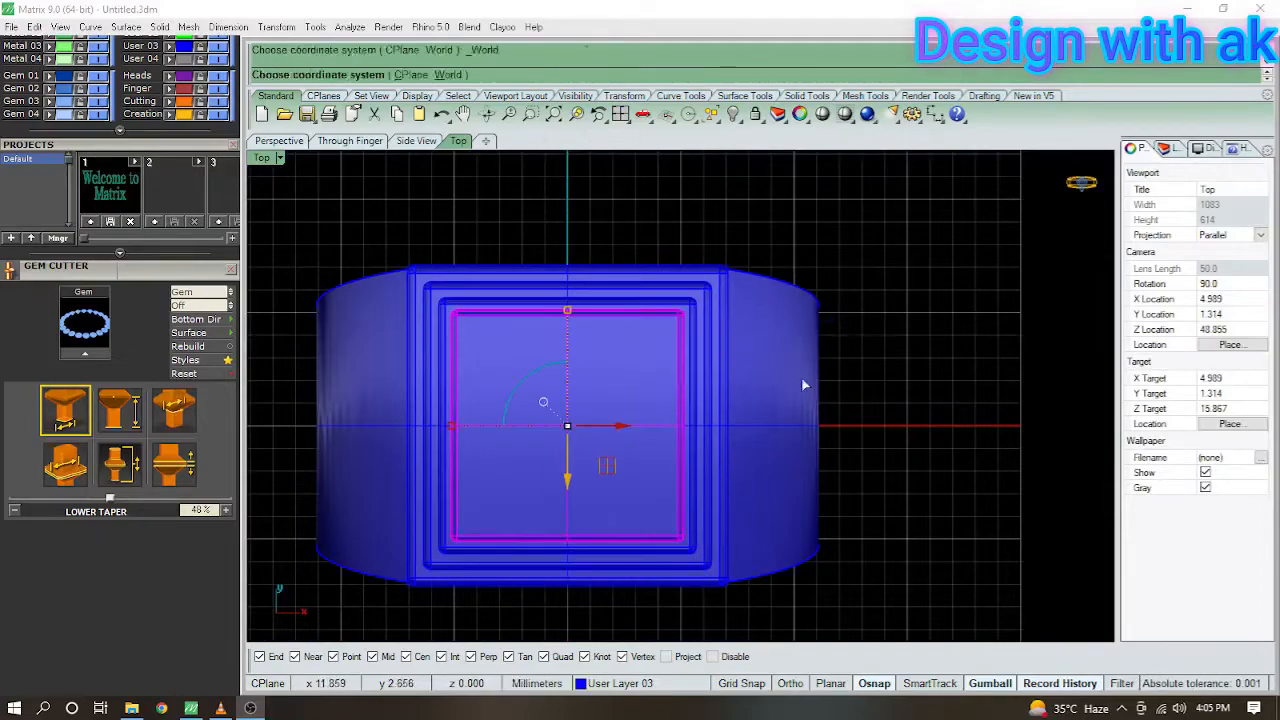
Copy the fourth slab straight up to make a fifth tier.
key("F2")
scroll(567, 410, "up", 6)
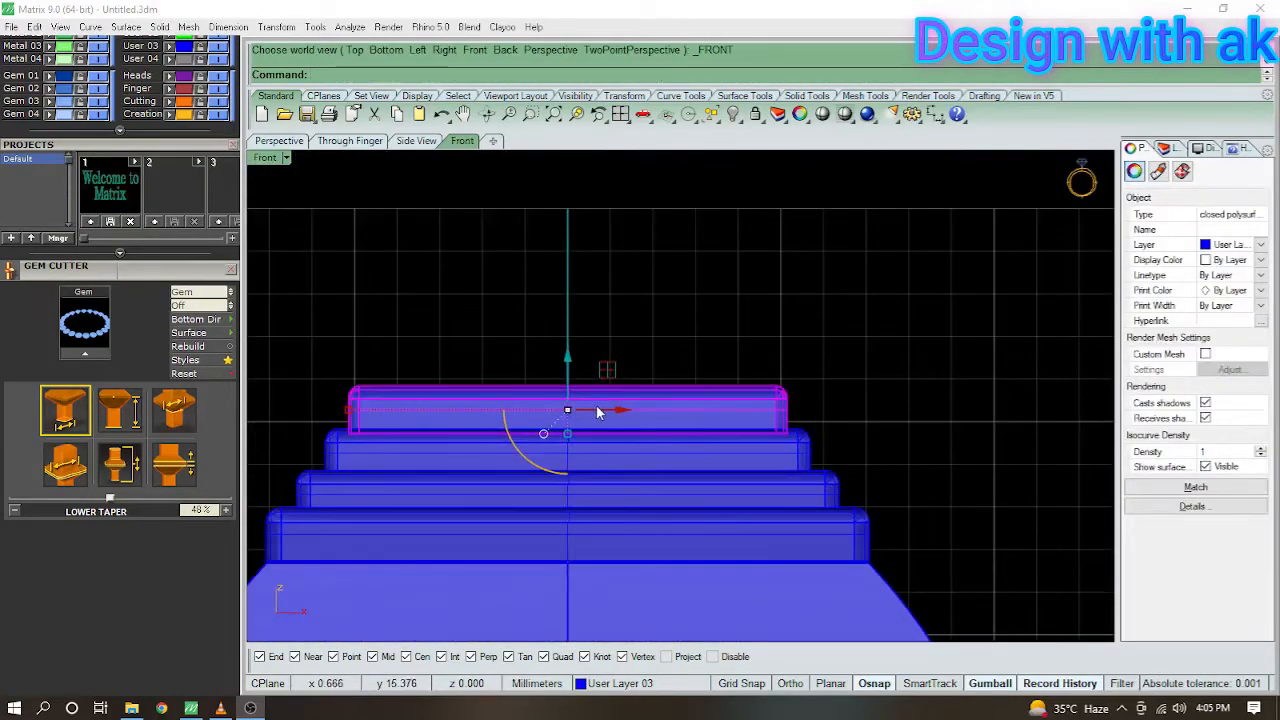
scroll(596, 405, "down", 2)
mouse_move(576, 380)
left_mouse_down()
mouse_move(580, 337)
mouse_move(592, 378)
left_mouse_up()
Scale the fifth slab down with Scale2D about origin 0 in the top view.
key("F1")
scroll(593, 378, "down", 4)
right_click_drag(699, 414, 664, 435)
right_click(664, 435)
type("0")
key("Return")
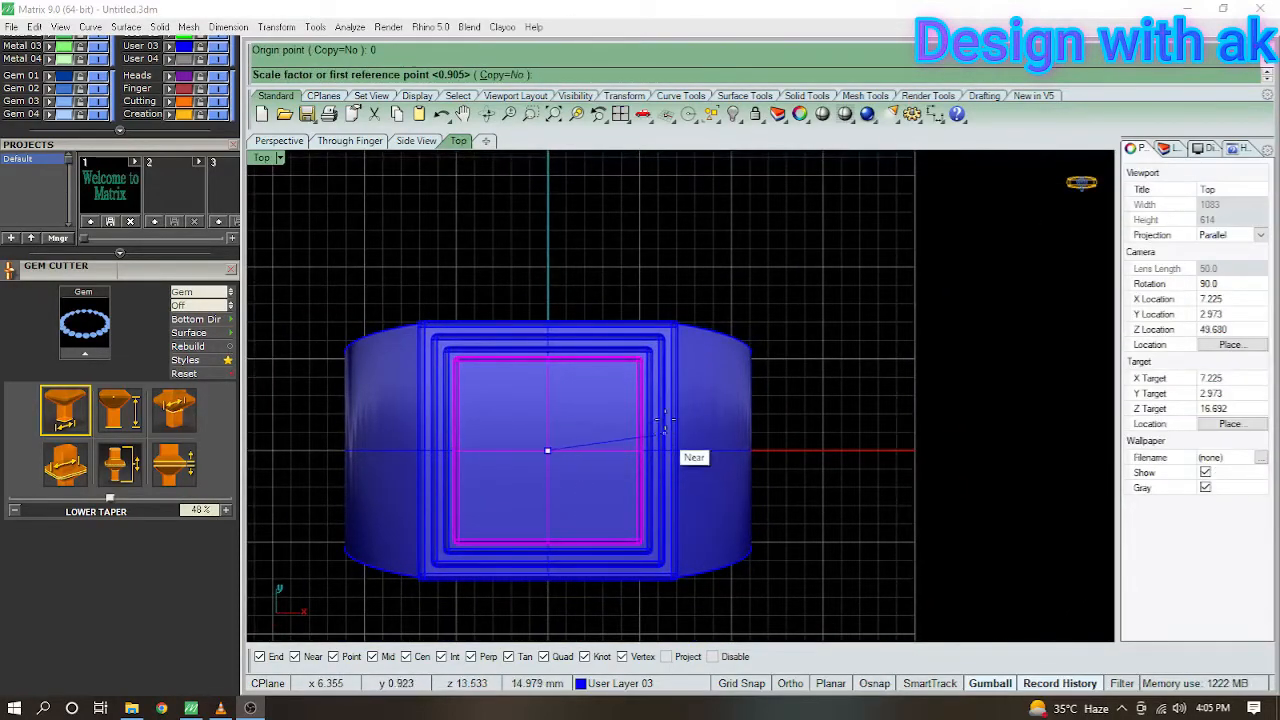
left_click(914, 338)
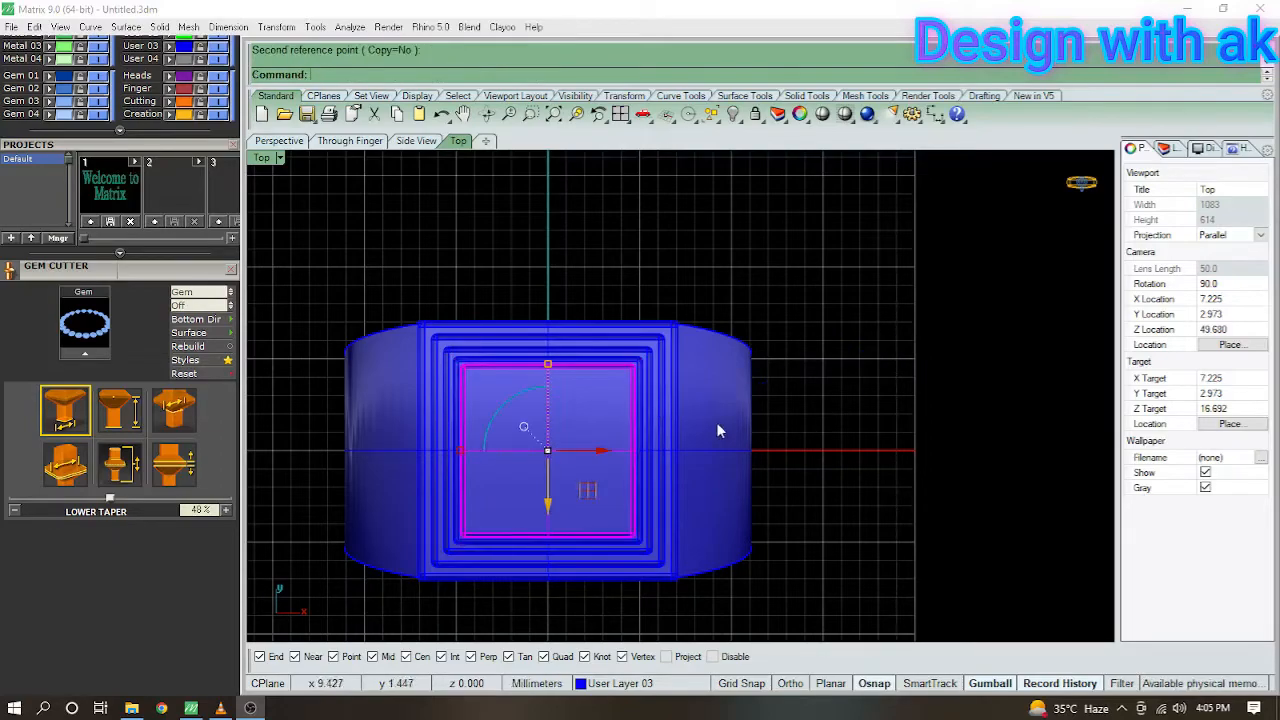
Copy the fifth slab straight up in the front view to make a sixth tier.
right_click_drag(620, 420, 611, 271, "ctrl+shift")
scroll(562, 394, "up", 6)
right_click_drag(562, 394, 569, 301, "ctrl+shift")
key("F2")
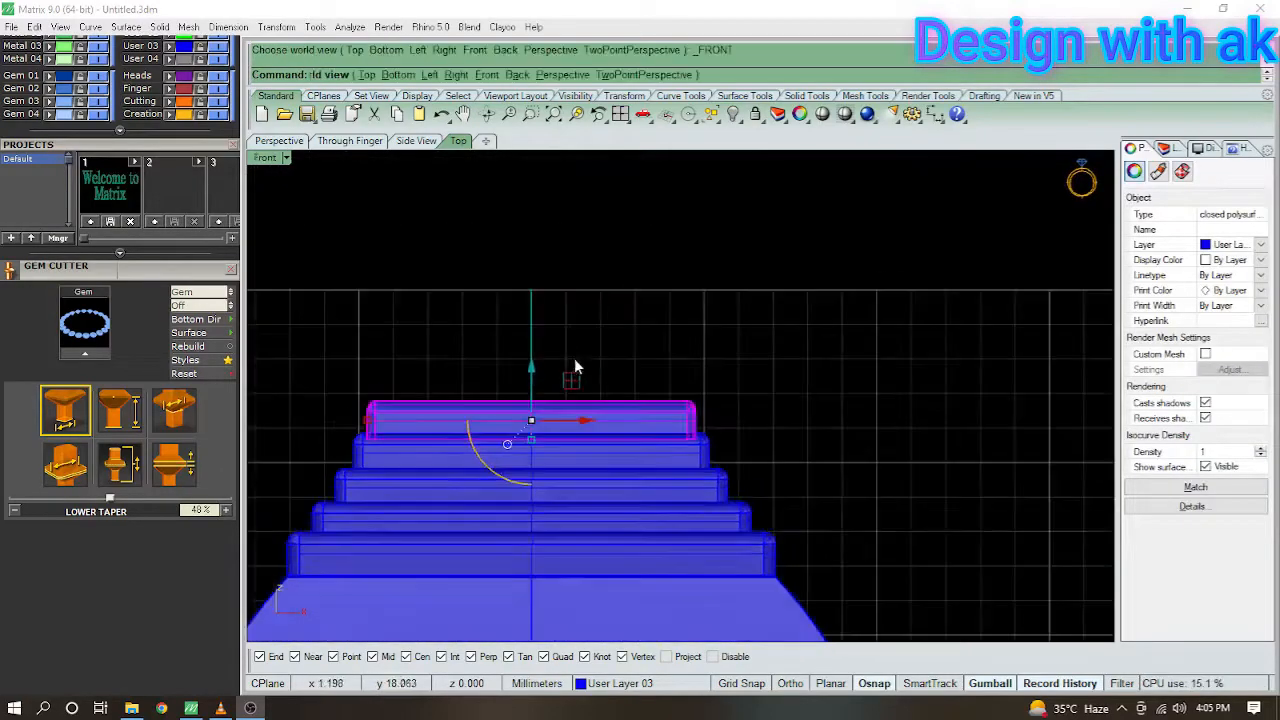
mouse_move(555, 401)
left_mouse_down()
mouse_move(557, 356)
mouse_move(558, 378)
left_mouse_up()
Scale the sixth slab down with Scale2D about origin 0 in the top view.
key("F1")
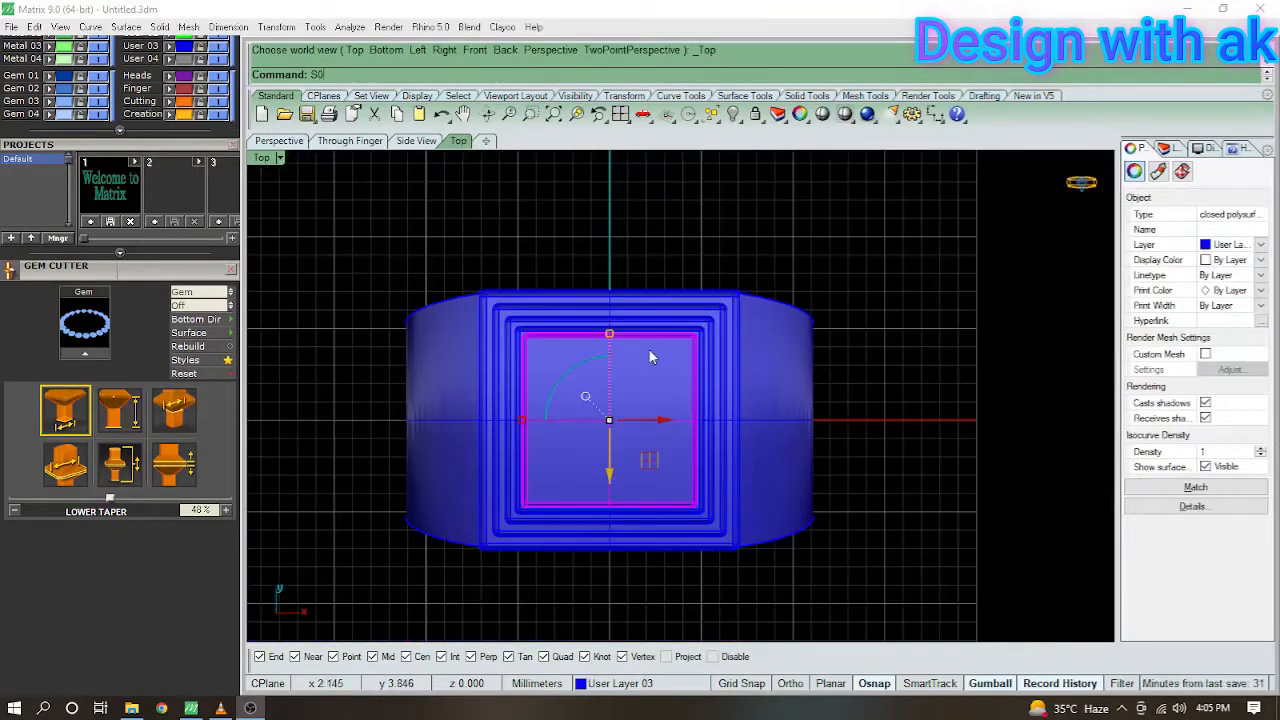
key("Return")
key("Return")
type("0")
key("Return")
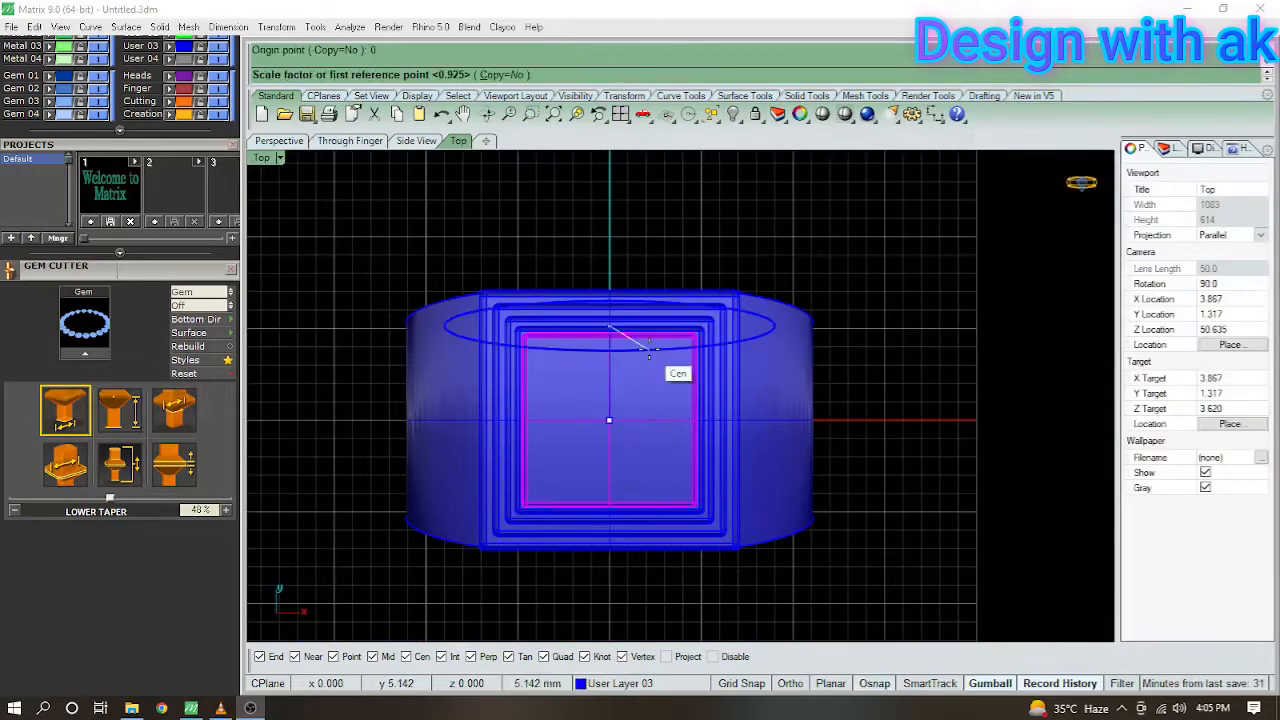
left_click(991, 314)
left_click(983, 340)
Copy the sixth slab straight up in the front view to make a seventh tier.
right_click_drag(706, 449, 687, 392, "ctrl+shift")
scroll(661, 328, "down", 8)
scroll(658, 276, "up", 9)
key("ctrl+F2")
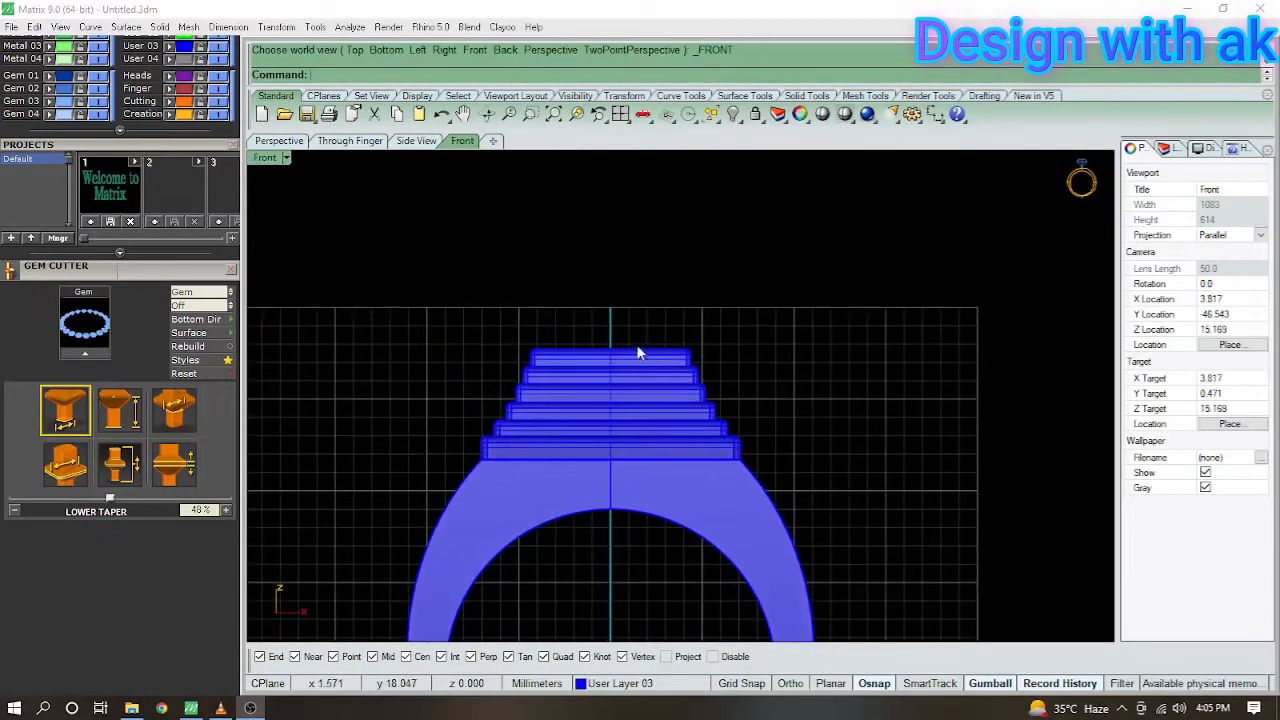
scroll(638, 342, "up", 3)
right_click_drag(622, 346, 610, 392)
left_click(610, 392)
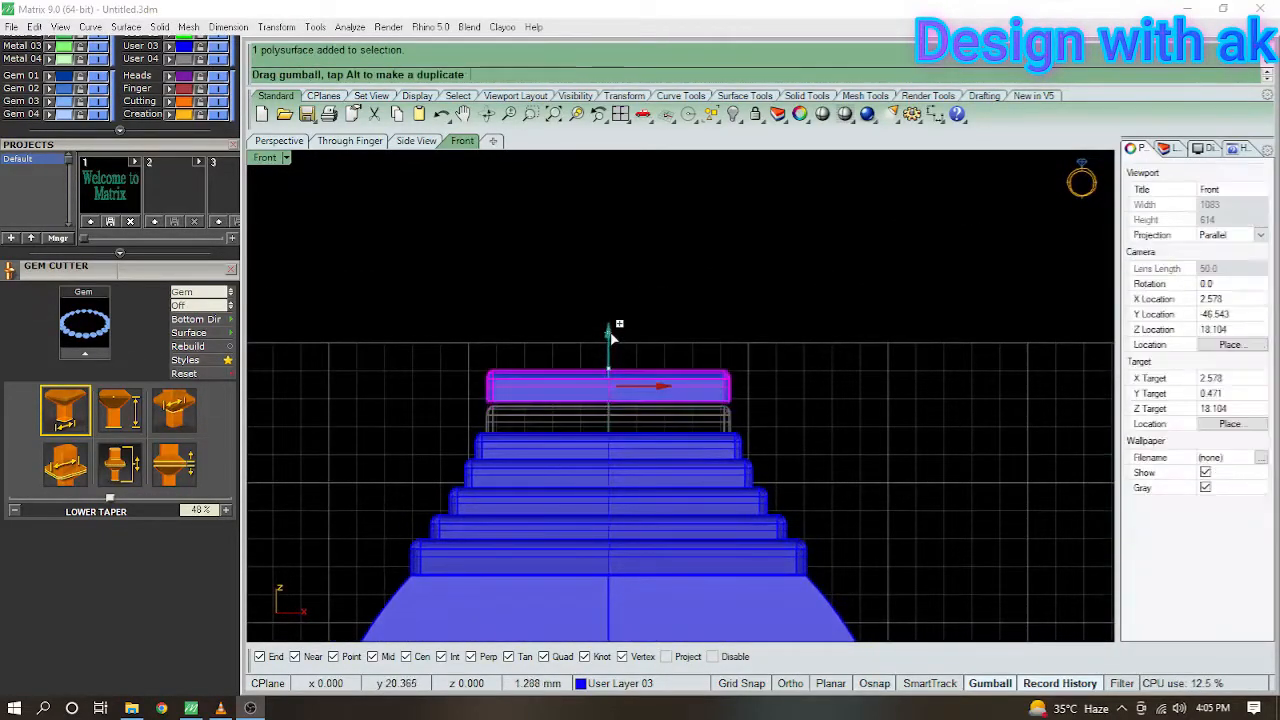
Scale the seventh slab down with Scale2D about origin 0 in the top view.
key("ctrl+F1")
type("Scale")
key("Return")
type("0")
key("Return")
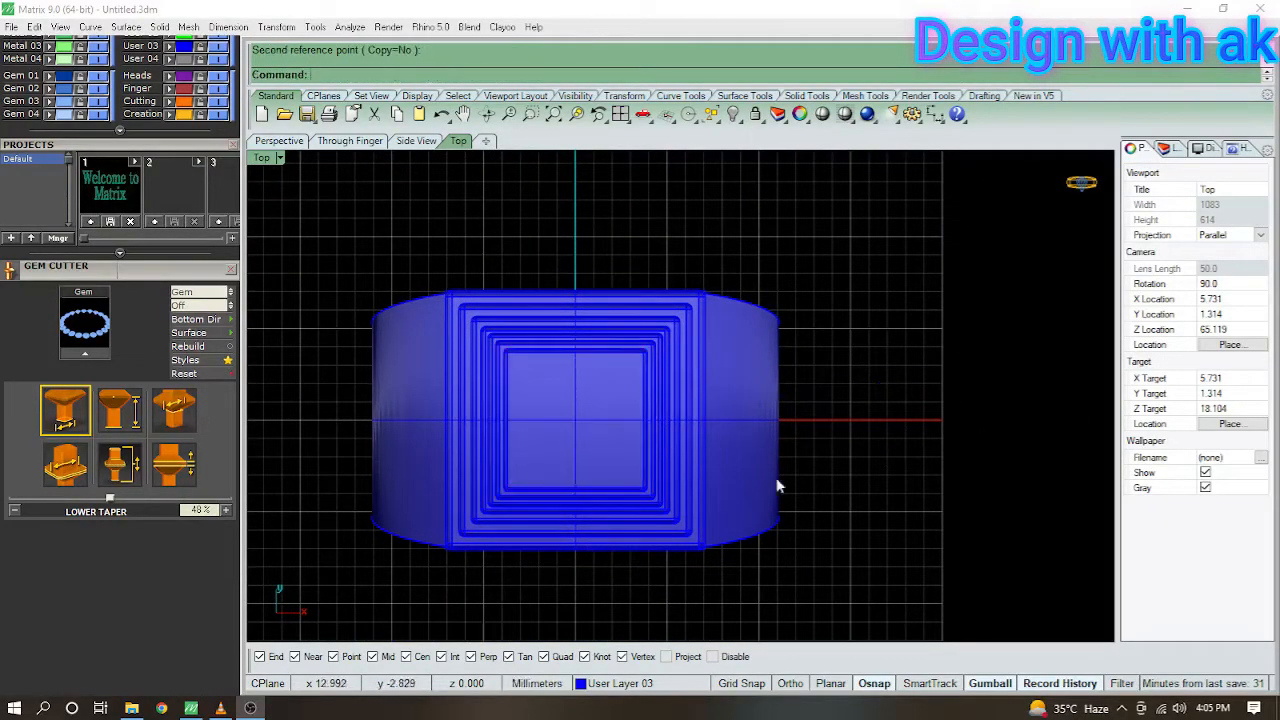
key("Escape")
Try to copy the seventh slab upward and scale the copy about origin 0 in the top view.
key("ctrl+F2")
mouse_move(561, 400)
left_mouse_down()
mouse_move(565, 372)
mouse_move(563, 386)
left_mouse_up()
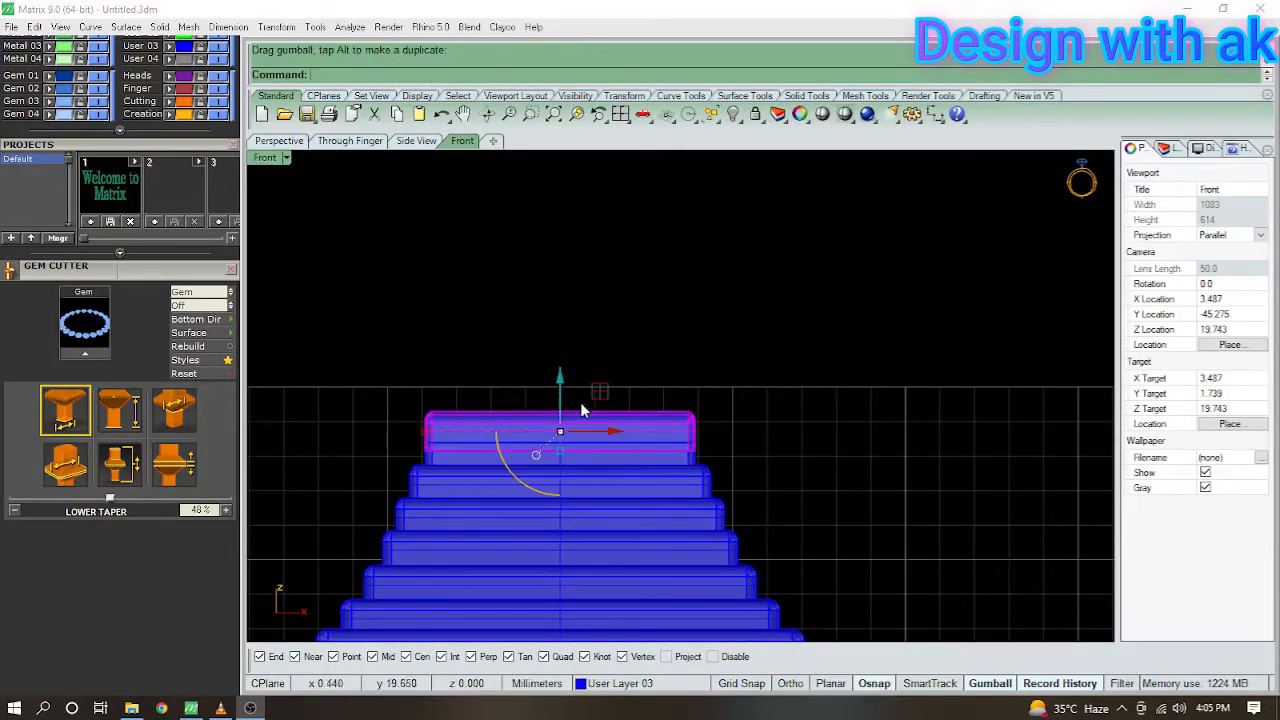
key("ctrl+F1")
type("s")
key("Return")
type("0")
key("Return")
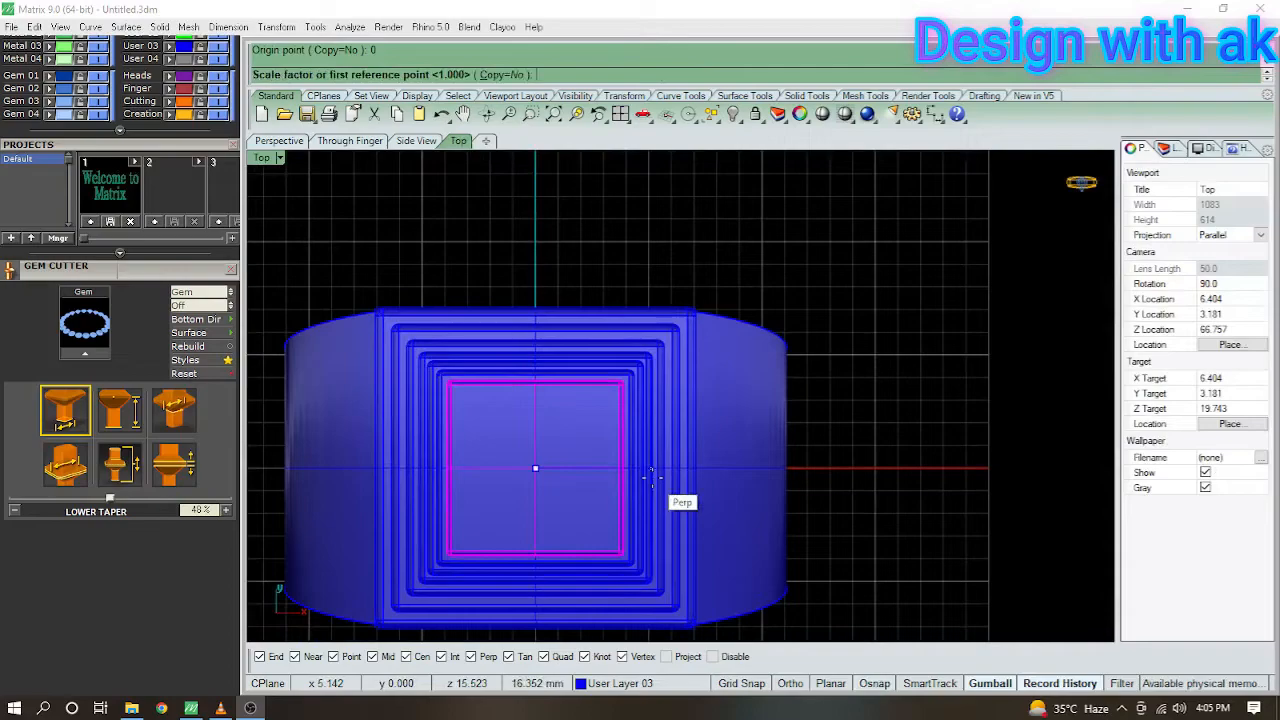
key("Escape")
key("Escape")
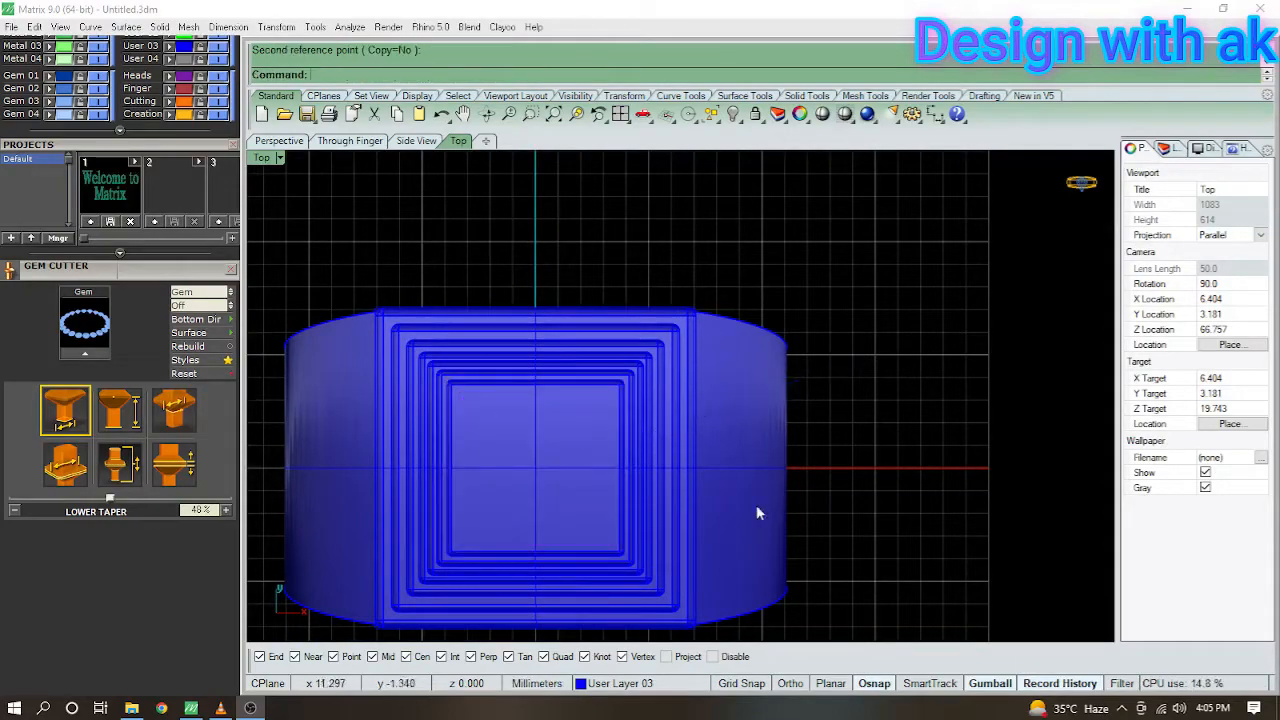
Copy the seventh slab straight up in the front view to make an eighth tier.
right_click_drag(777, 506, 760, 372, "ctrl+shift")
left_click(569, 415)
right_click_drag(543, 443, 547, 375, "ctrl+shift")
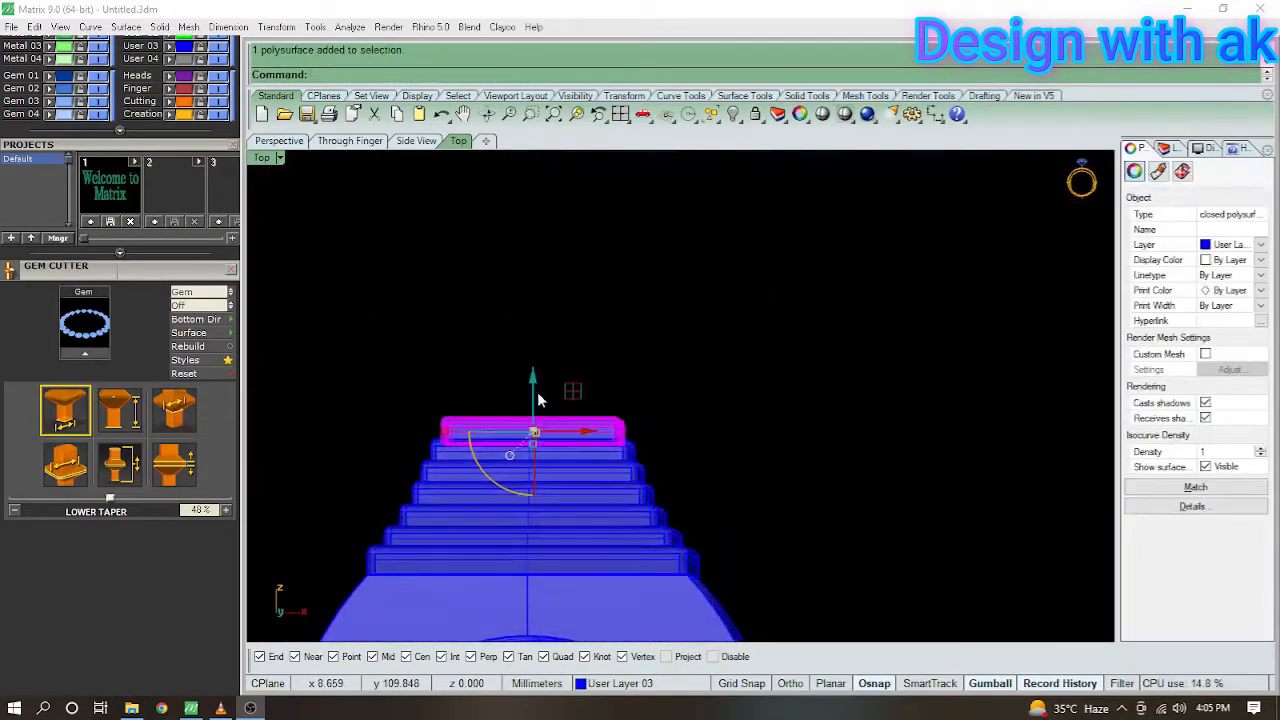
key("ctrl+F2")
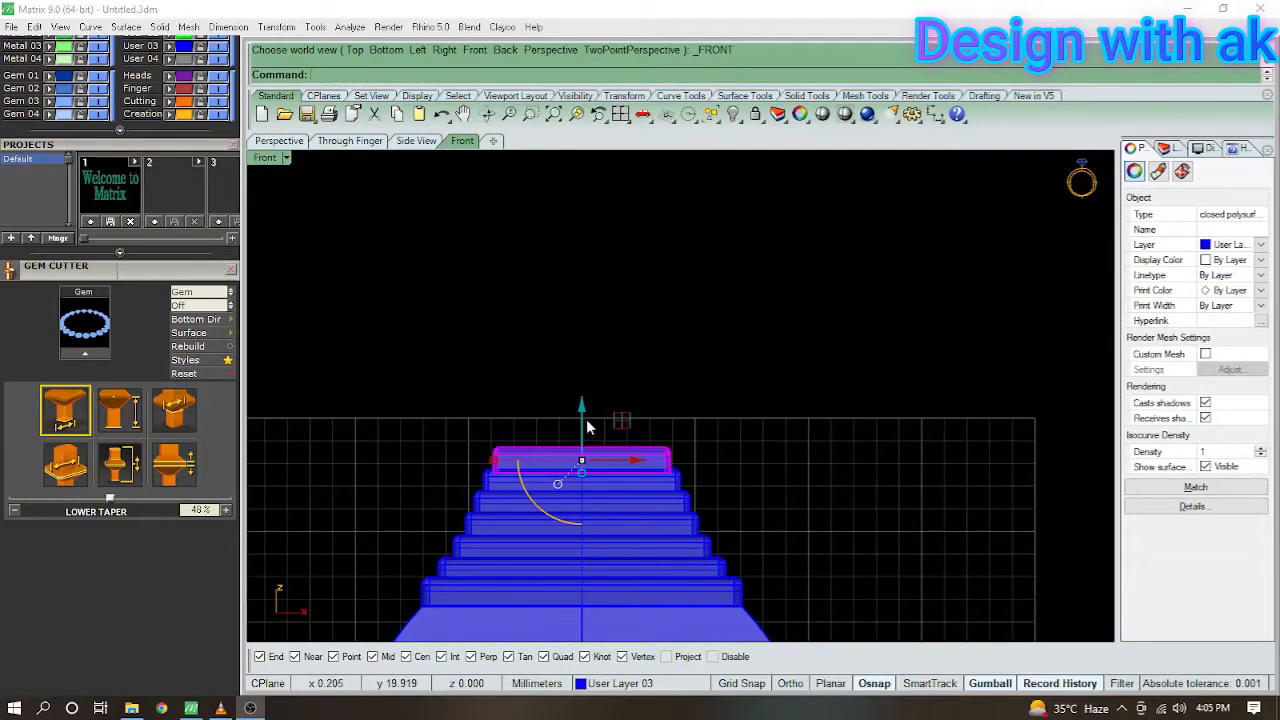
left_click_drag(583, 422, 583, 404)
Scale the eighth slab down with Scale2D about origin 0 in the top view.
key("ctrl+F1")
type("s2")
key("Return")
type("0")
key("Return")
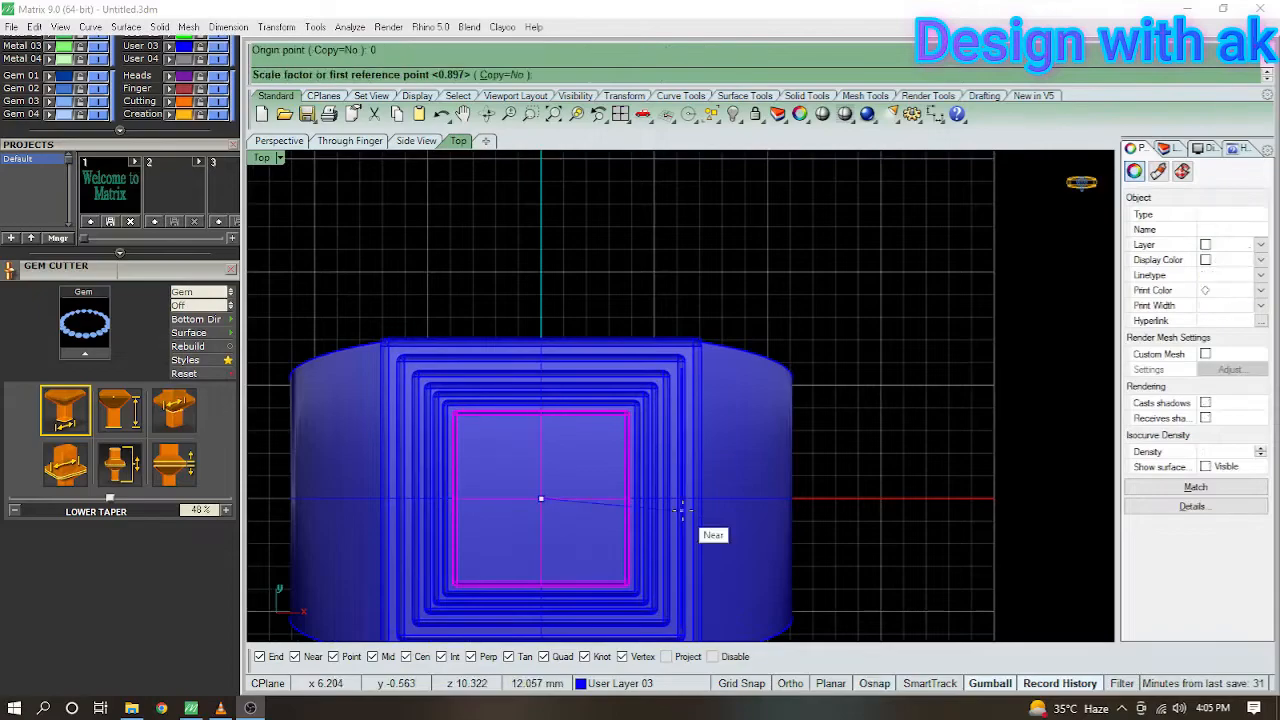
left_click(909, 333)
Duplicate the top slab's front upper edge and the lowest slab's front bottom edge as curves.
right_click_drag(776, 447, 532, 430)
key("ctrl+F2")
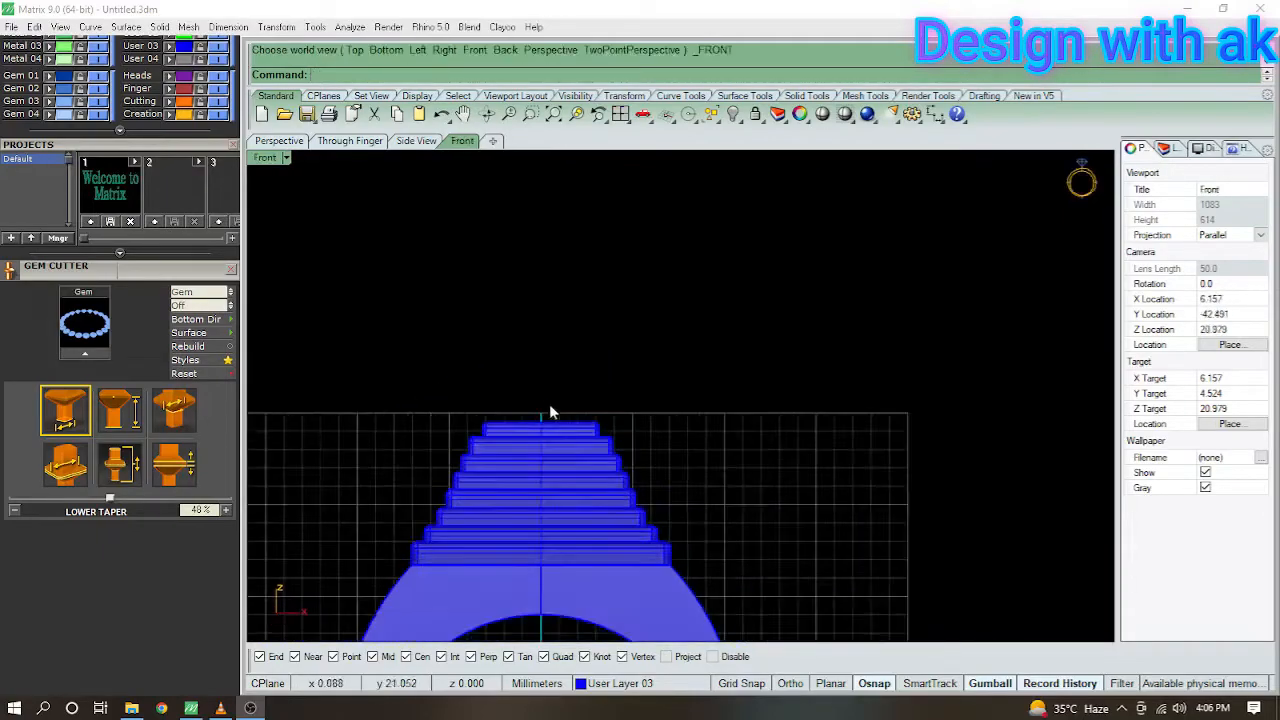
scroll(547, 428, "up", 5)
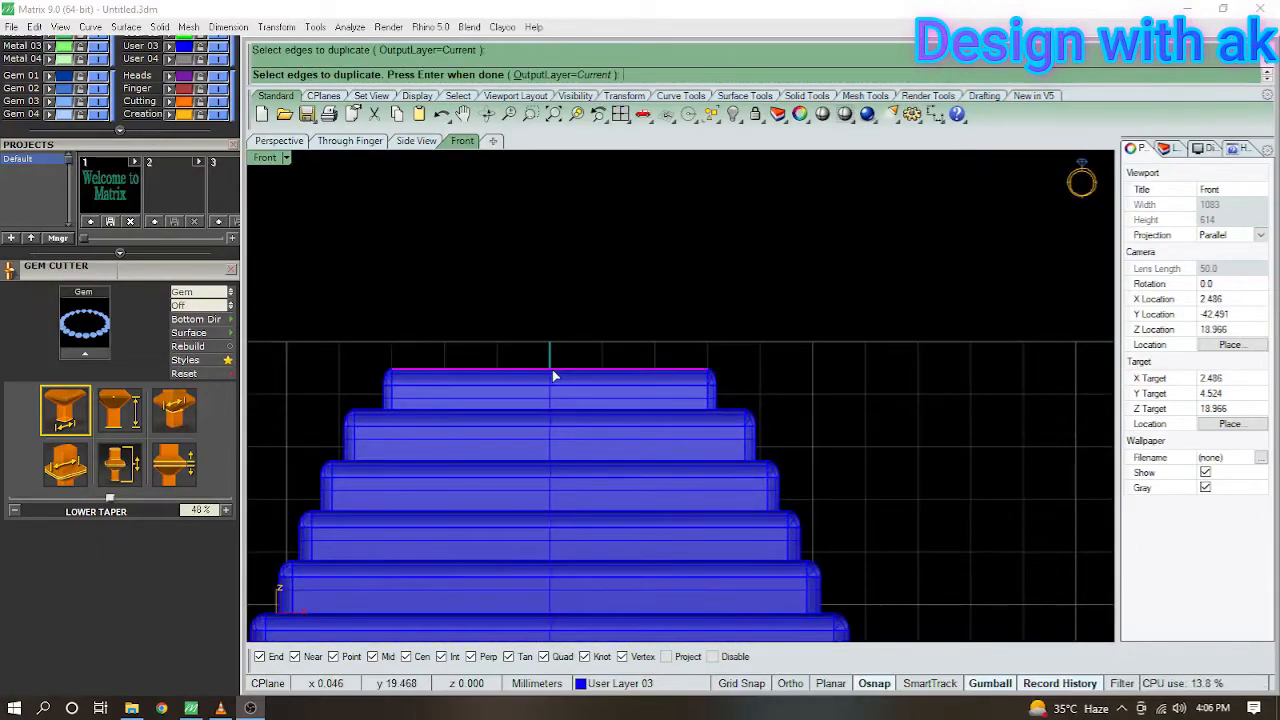
left_click(555, 376)
key("Return")
scroll(575, 420, "down", 3)
key("Return")
left_click(568, 444)
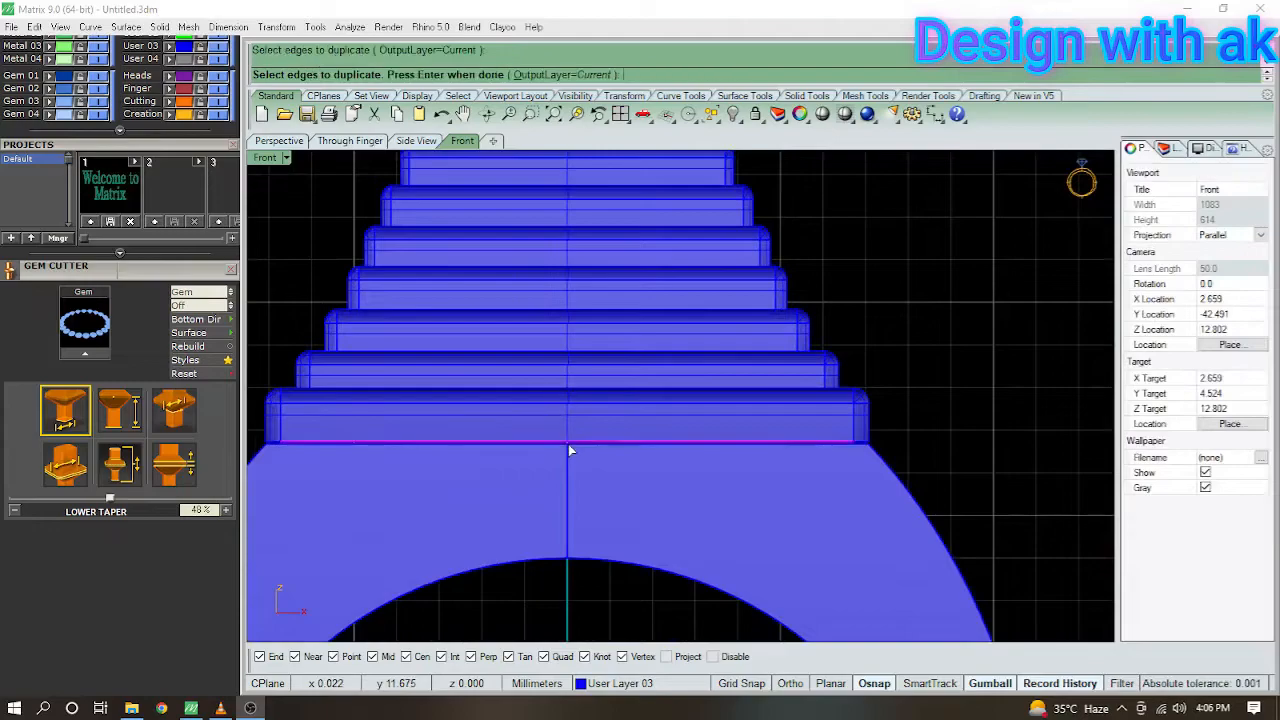
scroll(590, 415, "down", 6)
right_click_drag(591, 412, 676, 477, "ctrl+shift")
key("Return")
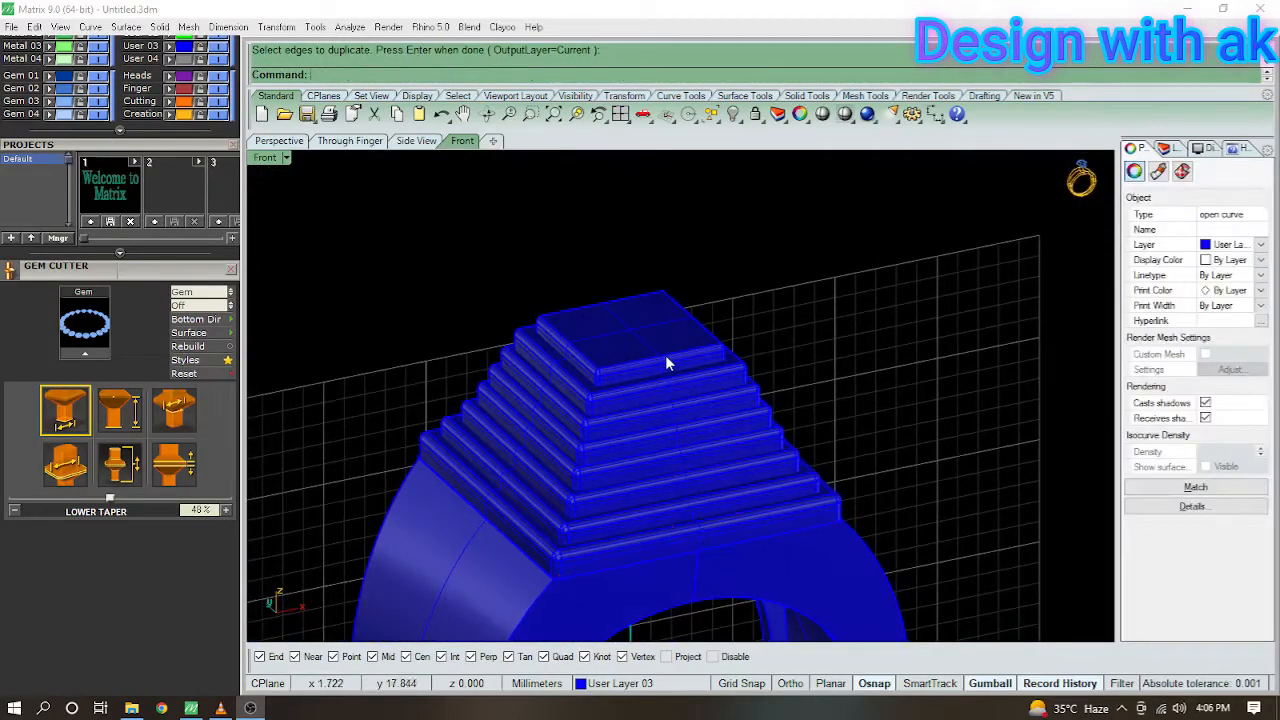
Isolate the two duplicated edge curves by hiding all other objects.
left_click(665, 355)
left_click(705, 405)
left_click(719, 554)
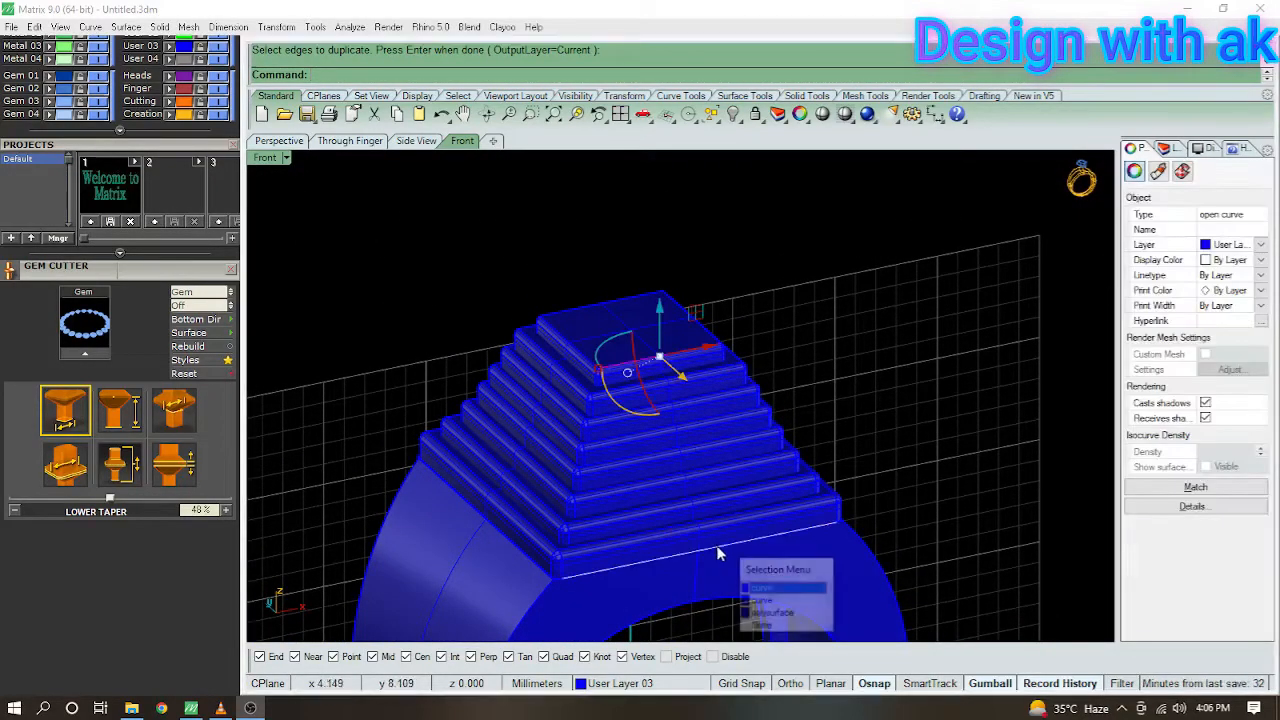
left_click(773, 595)
key("ctrl+h")
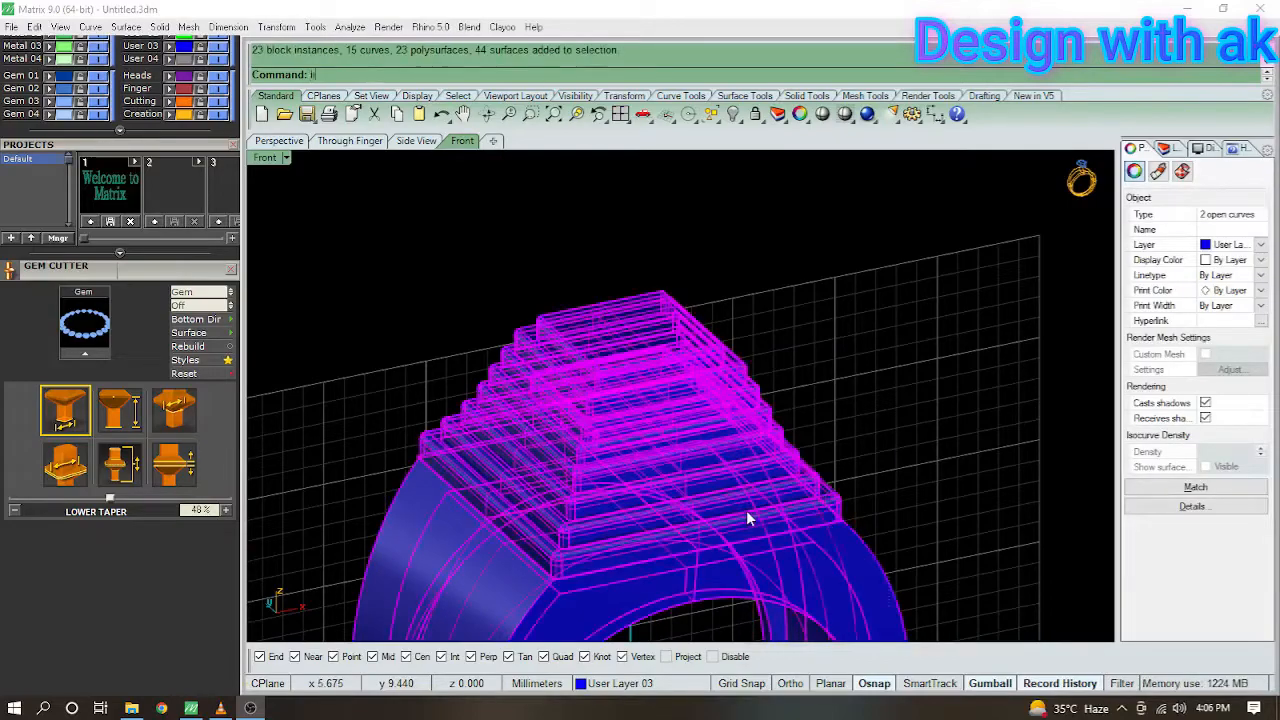
Draw a line joining the midpoints of the upper and lower edge curves.
right_click_drag(711, 425, 726, 399, "ctrl+shift")
key("ctrl+F2")
scroll(752, 400, "down", 4)
right_click_drag(828, 414, 745, 395)
scroll(622, 322, "up", 2)
right_click_drag(616, 328, 714, 375)
type("l")
key("Return")
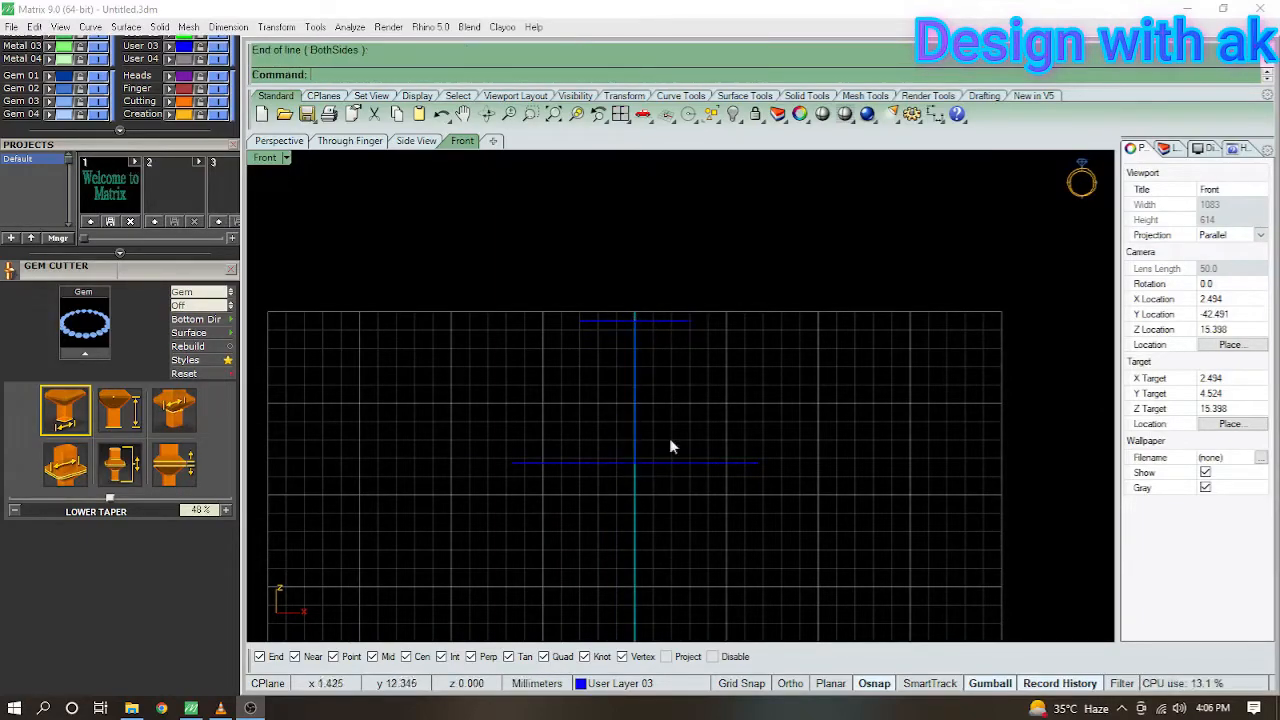
Select the connecting line and show all hidden objects again.
scroll(668, 379, "up", 8)
key("ctrl+F2")
scroll(567, 378, "down", 8)
right_click_drag(658, 388, 694, 388)
left_click(611, 425)
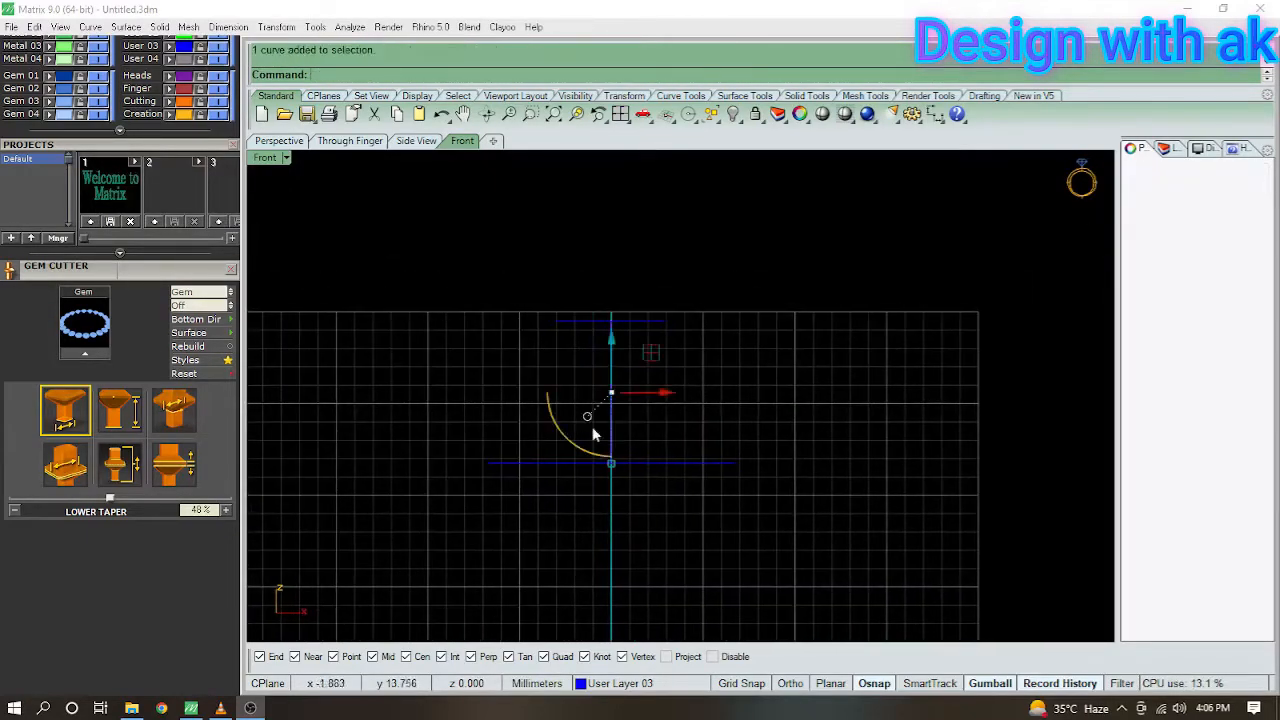
key("ctrl+F3")
right_click_drag(669, 405, 579, 448, "ctrl+shift")
key("ctrl+F2")
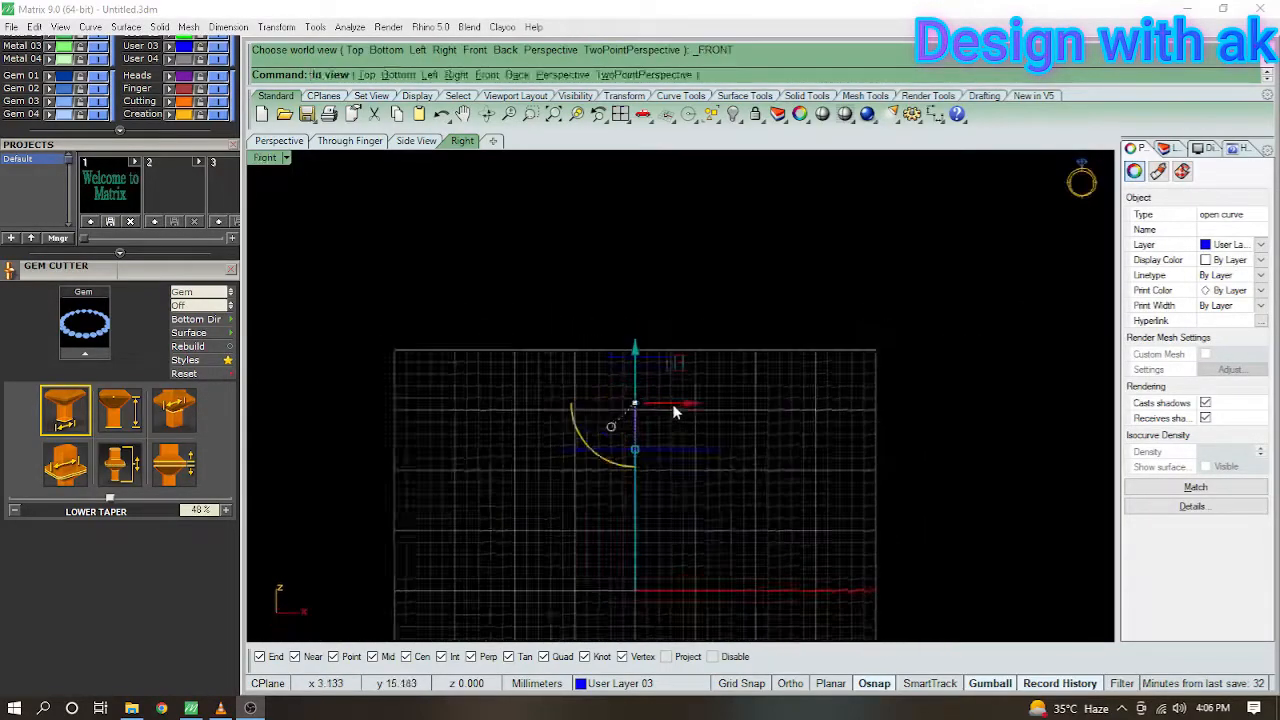
key("ctrl+alt+h")
scroll(666, 420, "up", 4)
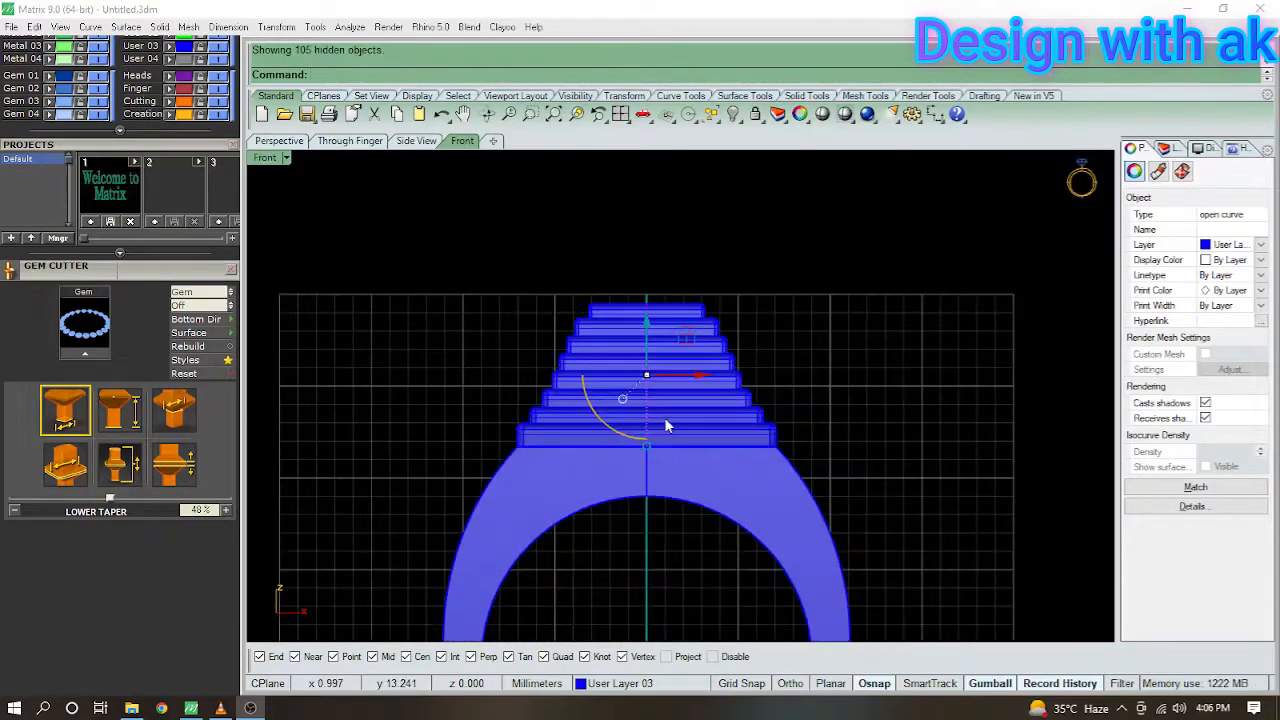
Extrude the connecting line horizontally to both sides by about 0.8 mm, making a sloped strip along the tiers' front.
right_click_drag(664, 418, 660, 443)
scroll(672, 425, "up", 6)
type("d")
key("Return")
left_click(835, 359)
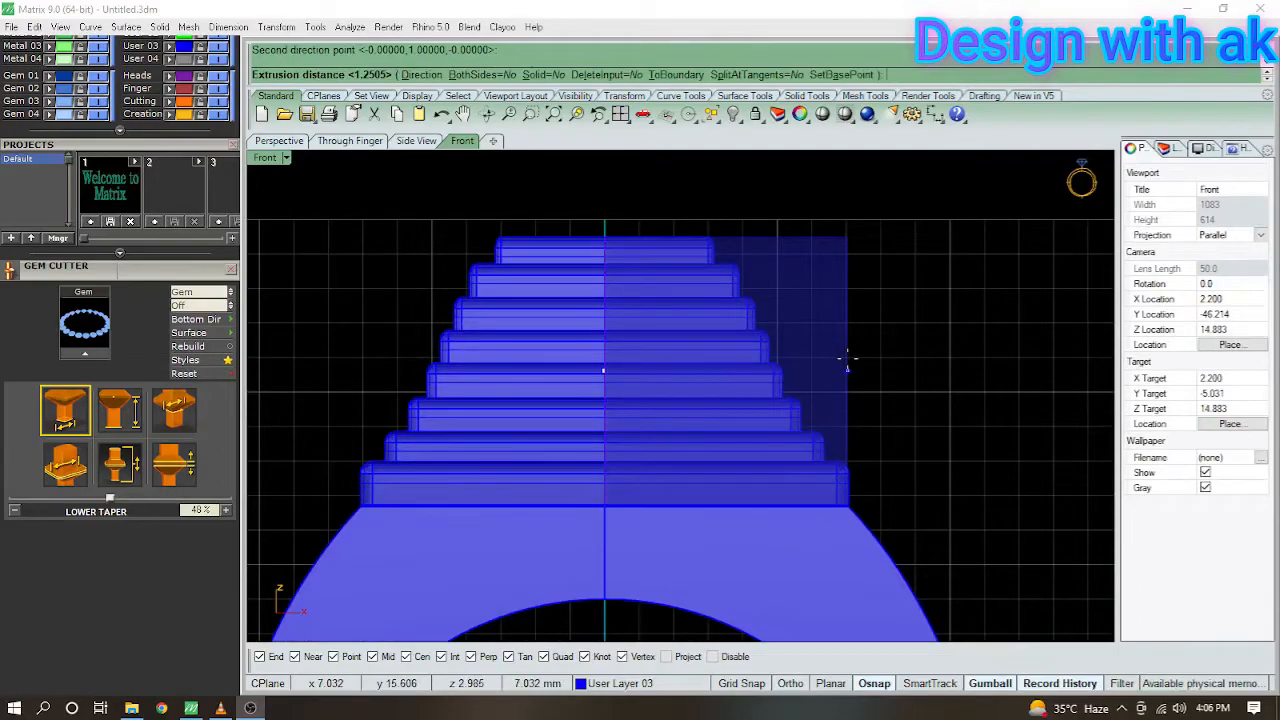
type("b")
key("Return")
scroll(847, 358, "down", 3)
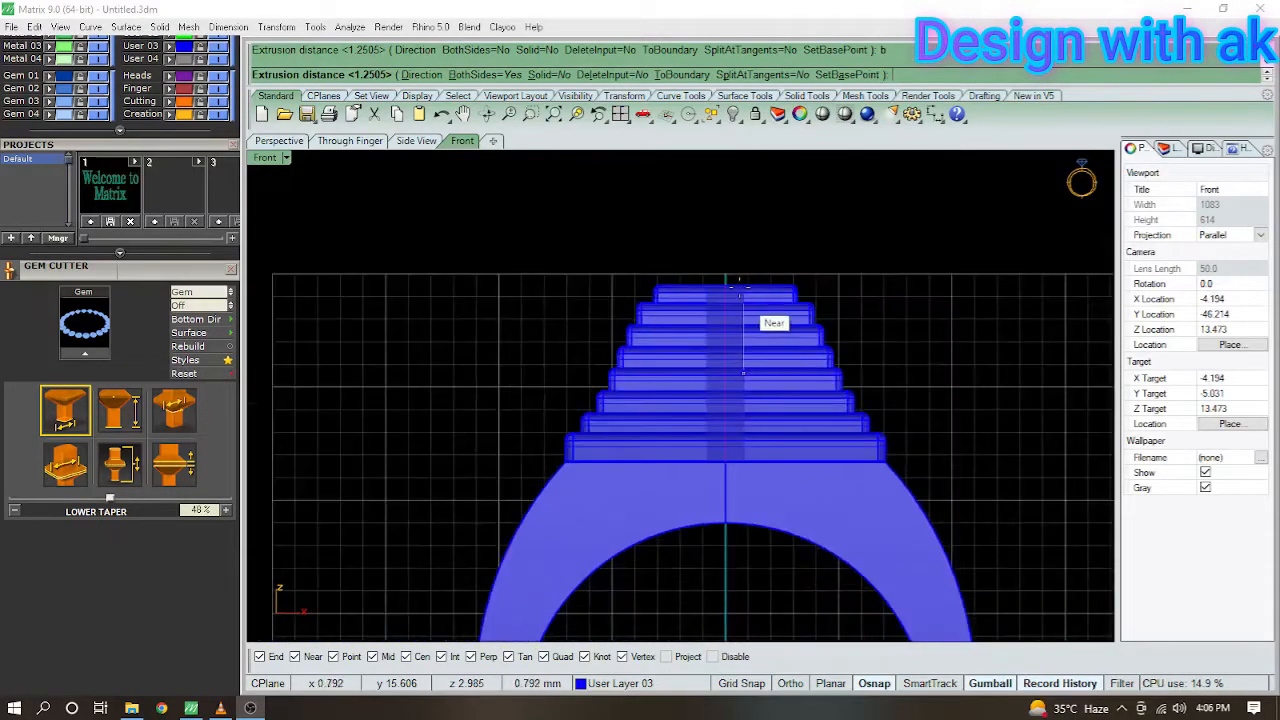
scroll(745, 250, "up", 4)
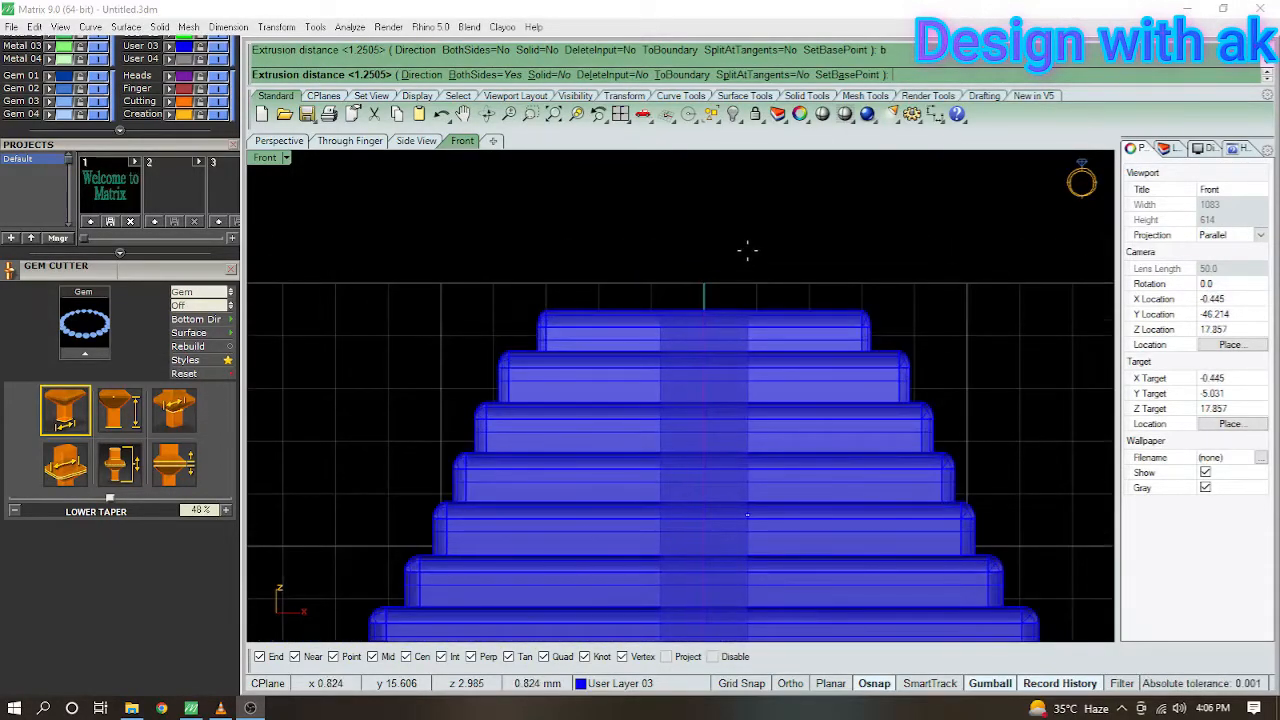
left_click(747, 250)
Try a solid OffsetSrf of the sloped strip to both sides with distance 0.2 mm, then undo it.
scroll(722, 302, "down", 6)
right_click_drag(722, 302, 736, 447, "ctrl+shift")
scroll(731, 408, "up", 6)
scroll(717, 427, "up", 5)
left_click(712, 442)
key("ctrl+F2")
key("ctrl+F3")
type("o")
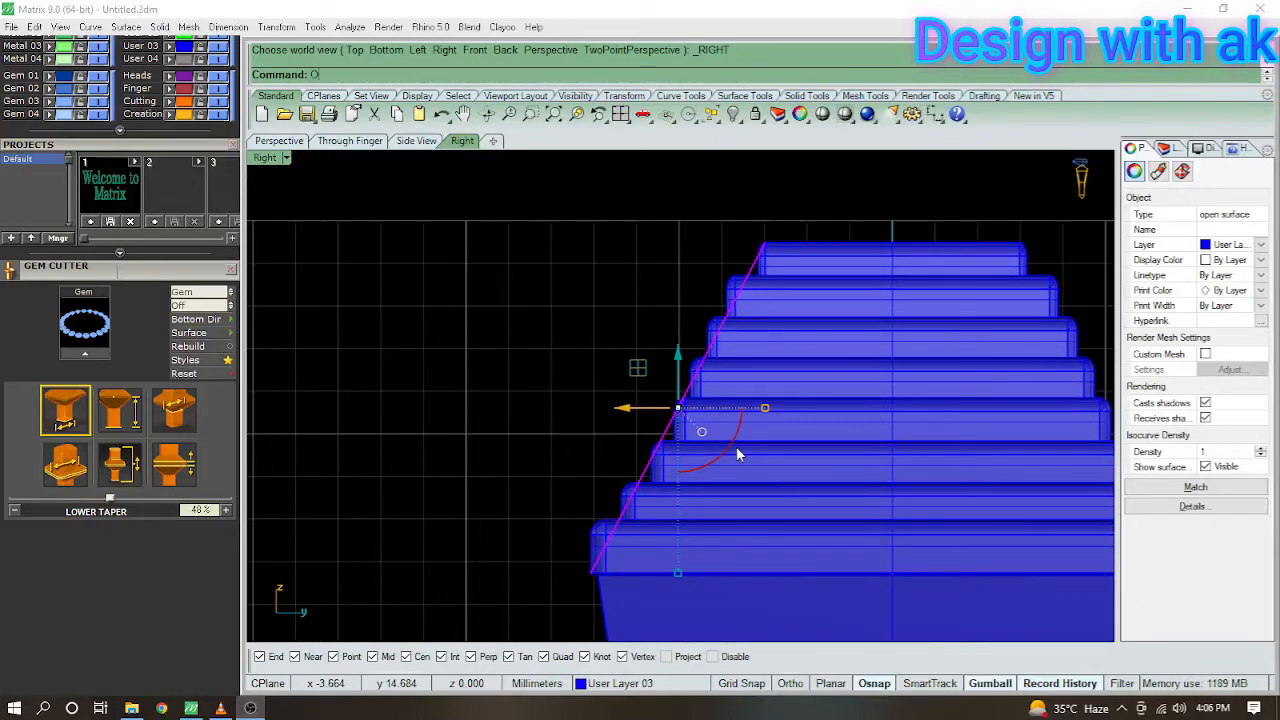
key("Return")
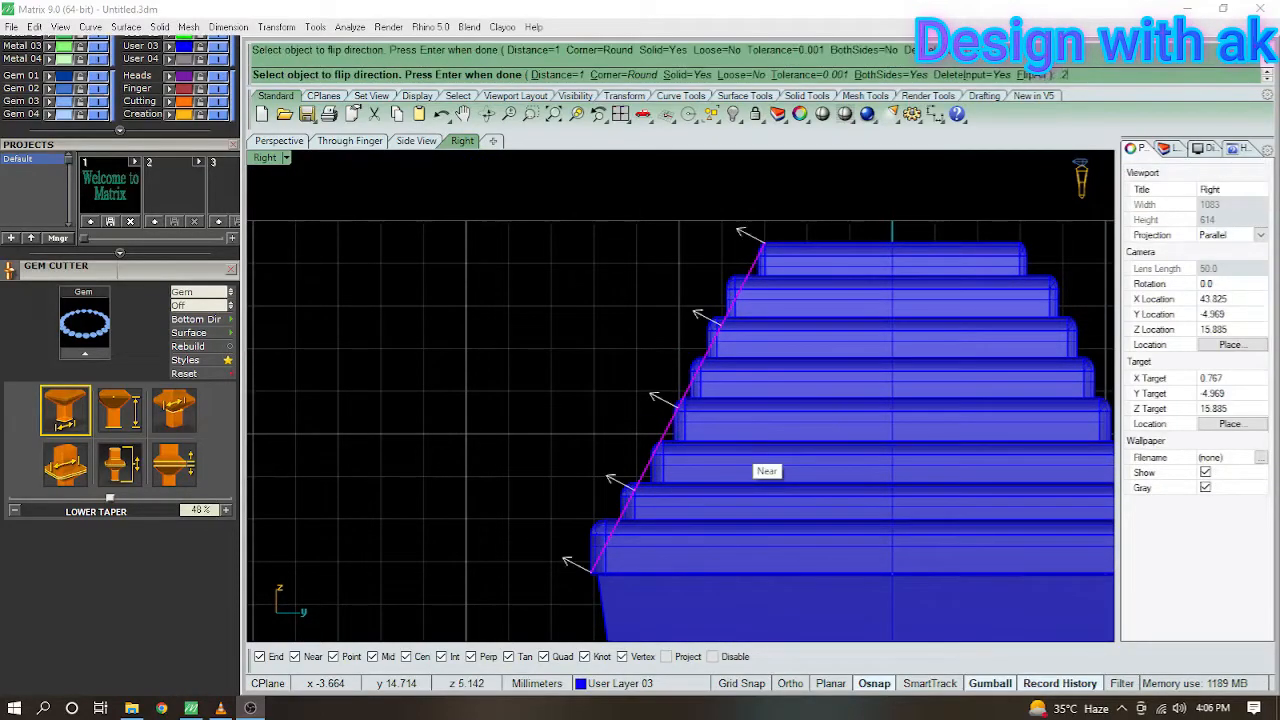
key("Return")
key("ctrl+z")
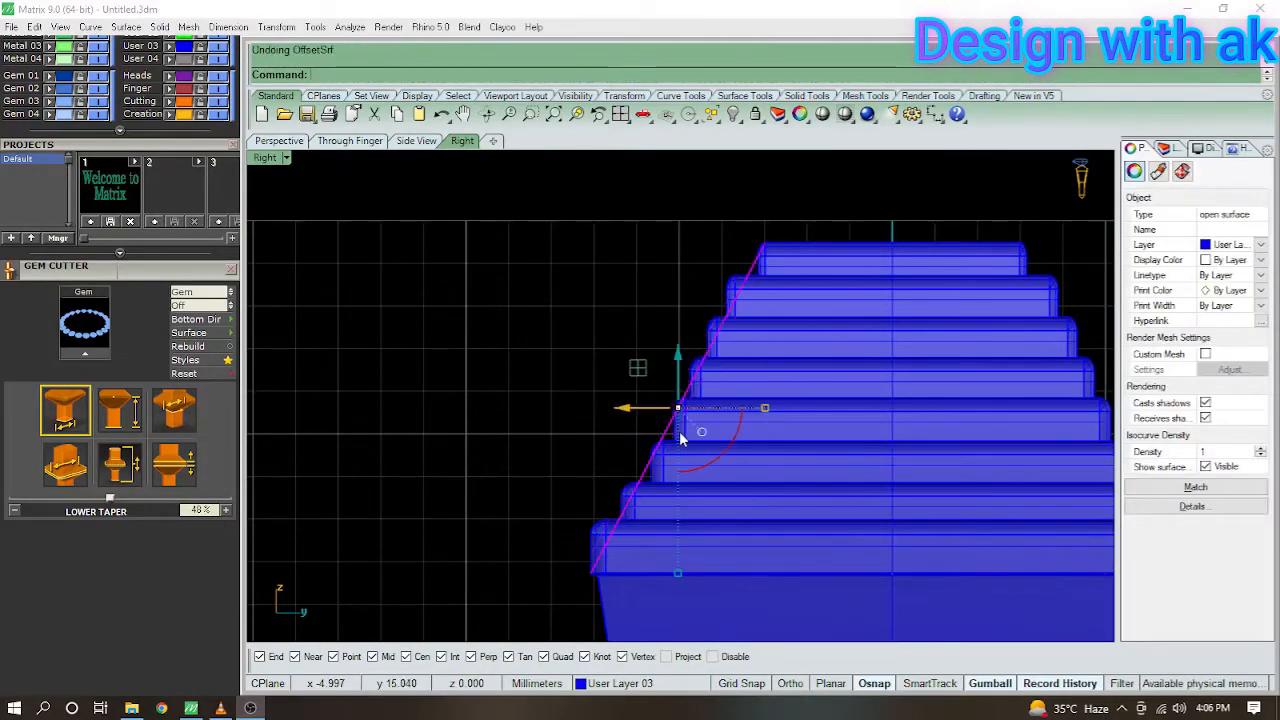
Try the solid surface offset again with distance 3 mm and undo it.
key("Return")
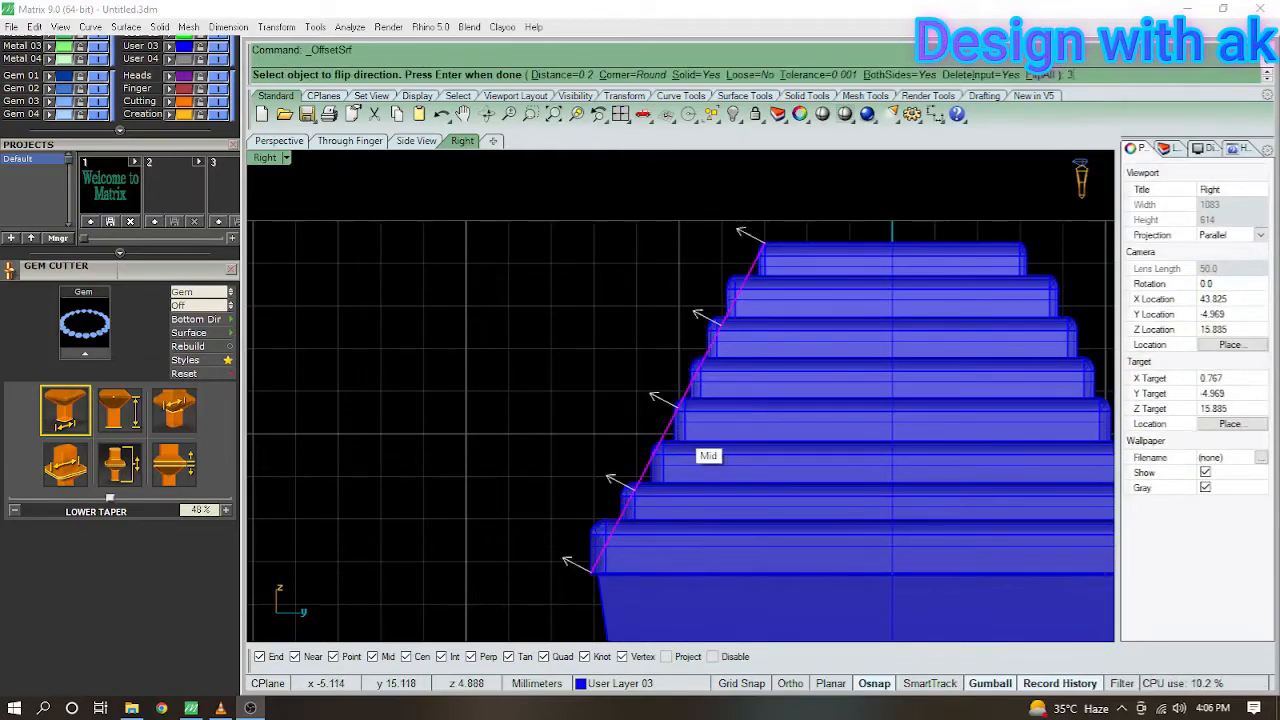
key("Return")
key("ctrl+z")
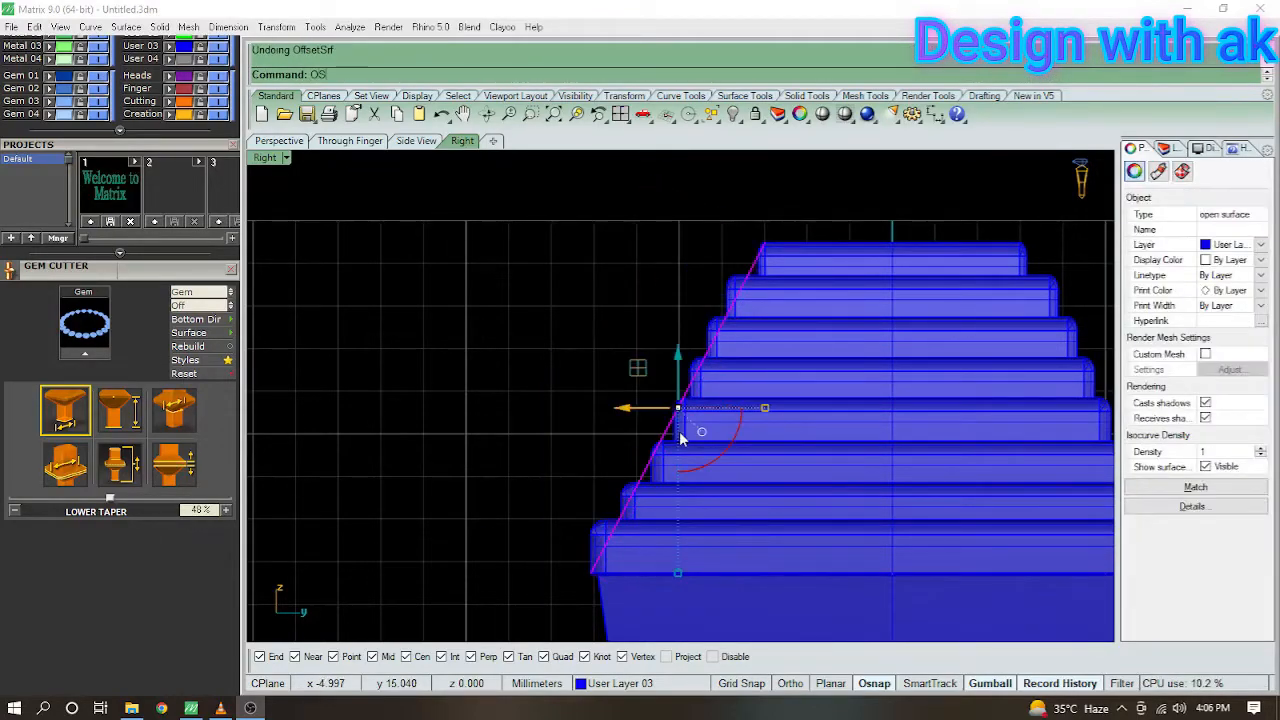
Thicken the sloped strip to both sides into a solid bar with OffsetSrf, deleting the input surface.
key("Return")
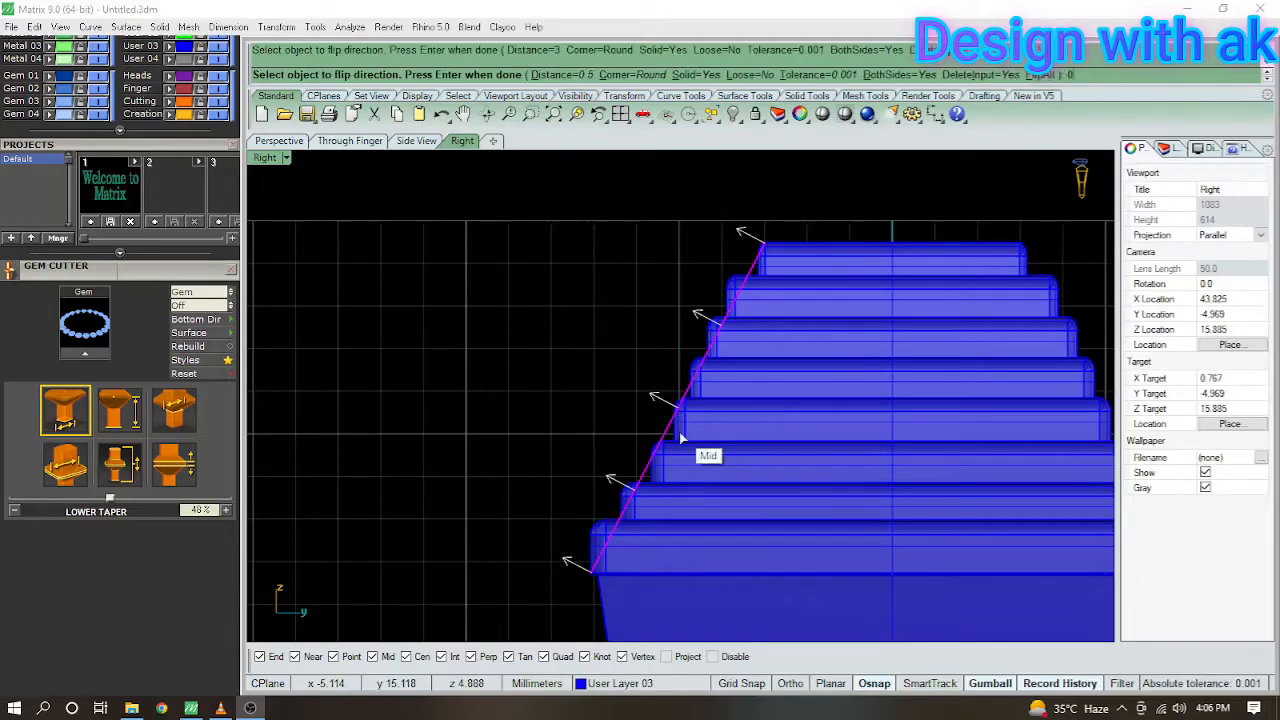
key("Return")
key("ctrl+F1")
key("Escape")
Isolate the solid sloped bar by hiding the ring and all the tiers.
right_click_drag(683, 407, 784, 484, "ctrl+shift")
scroll(685, 475, "up", 5)
left_click(718, 456)
key("ctrl+F2")
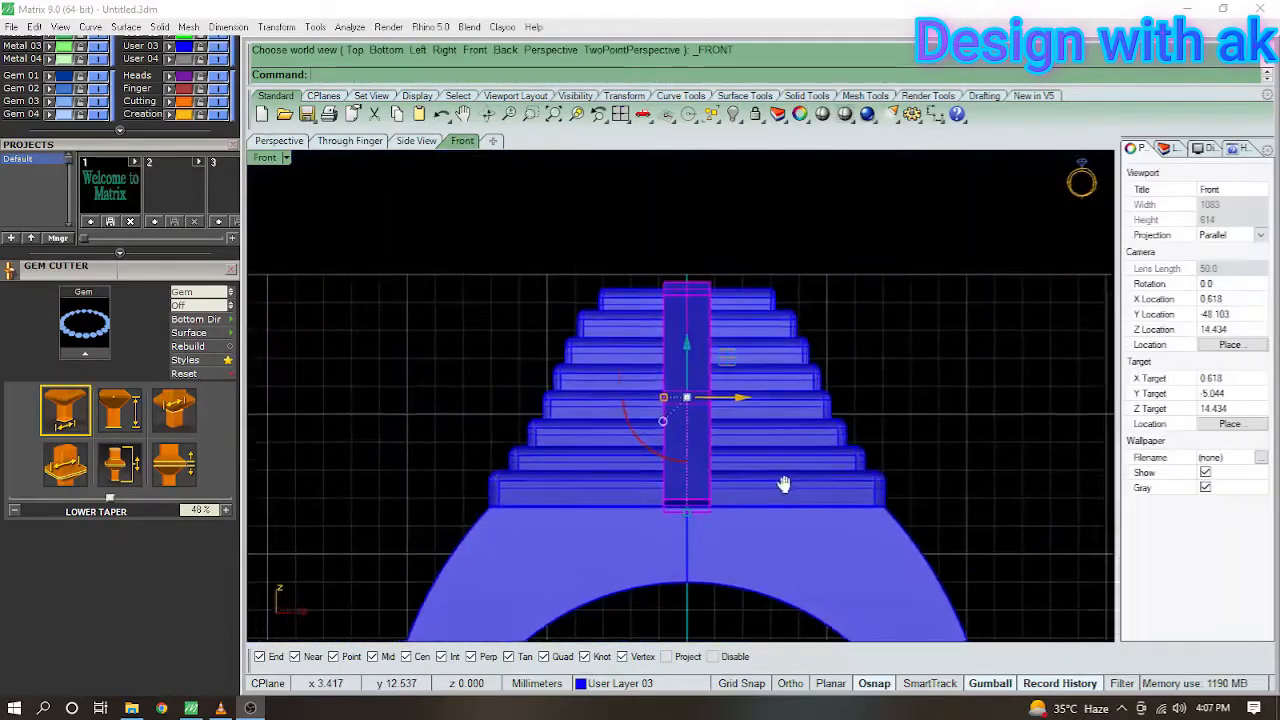
scroll(689, 504, "up", 3)
scroll(730, 490, "down", 4)
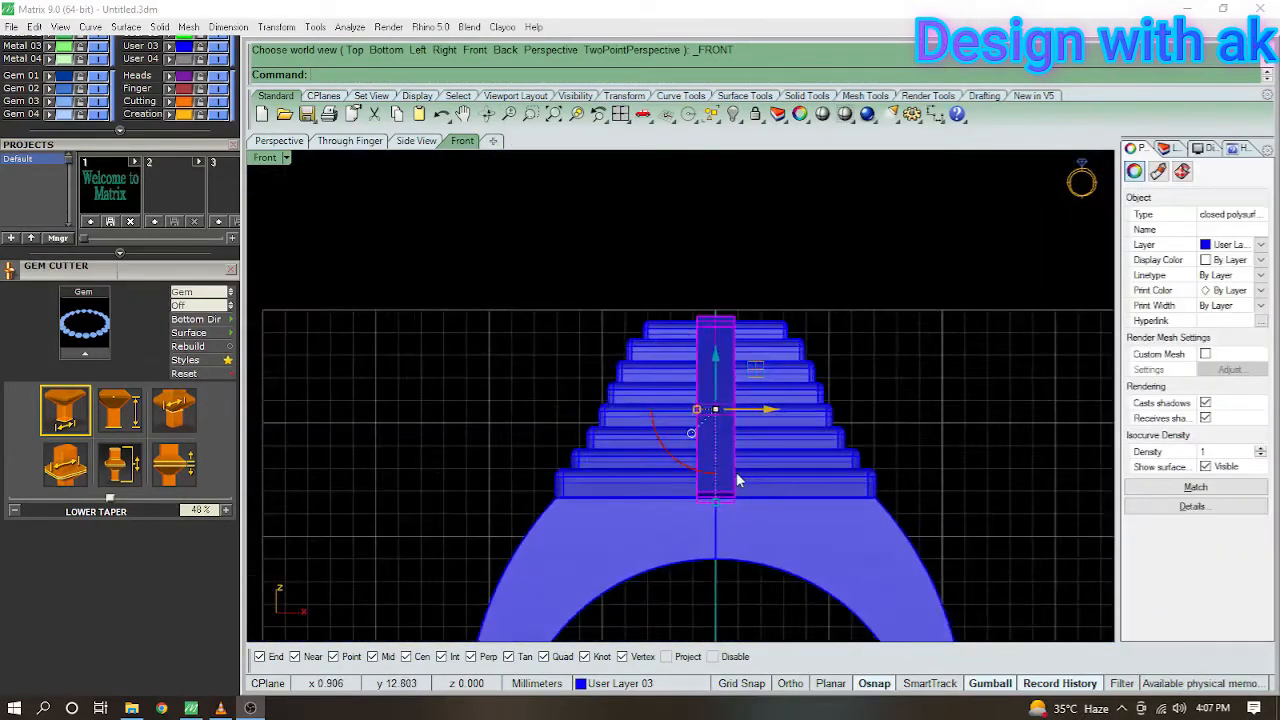
key("ctrl+h")
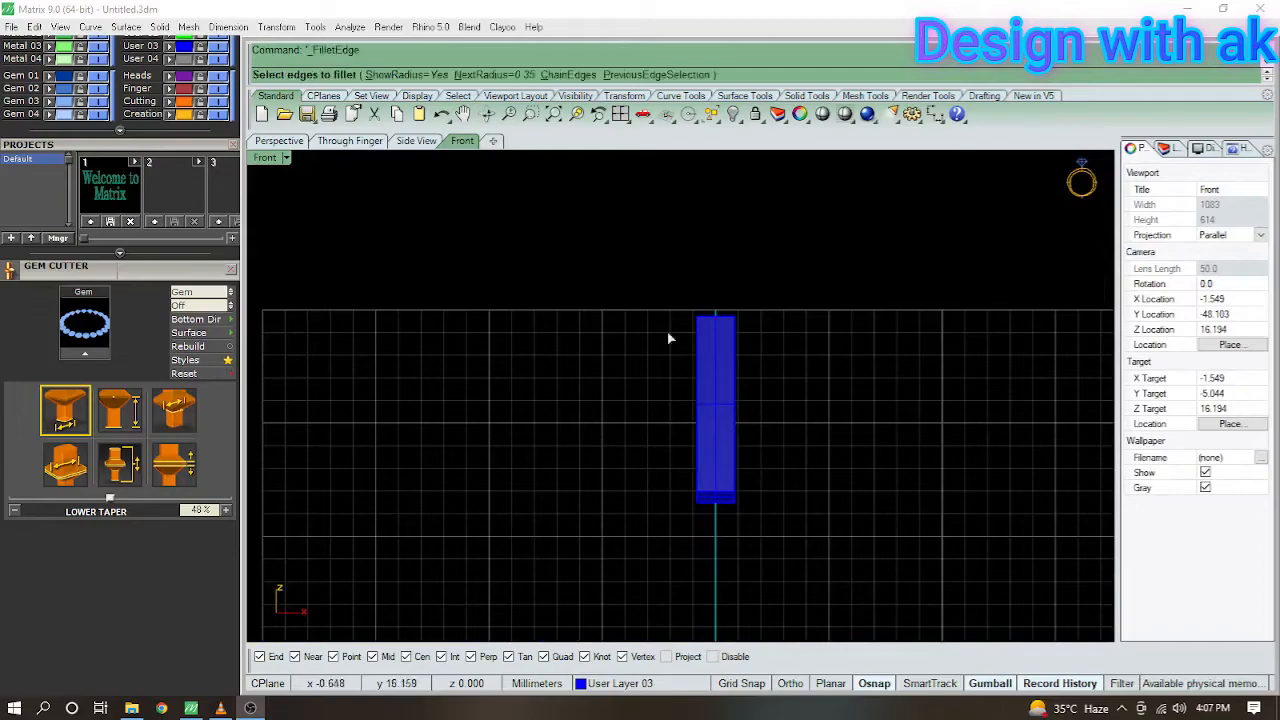
Fillet all edges of the isolated sloped bar with FilletEdge.
key("ctrl+F3")
right_click_drag(716, 408, 739, 406)
scroll(738, 406, "down", 5)
key("ctrl+F2")
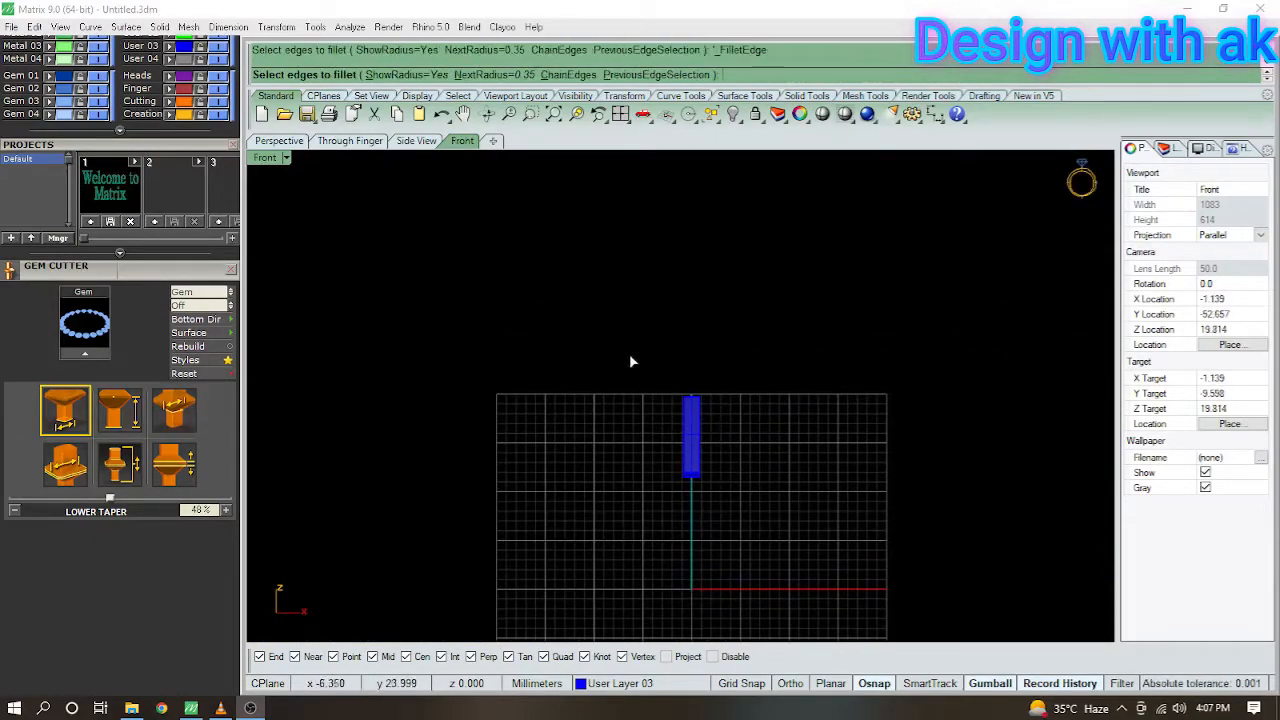
left_click_drag(628, 340, 828, 560)
key("Return")
key("Return")
scroll(696, 411, "up", 10)
right_click_drag(697, 414, 783, 363, "ctrl+shift")
key("Return")
Unhide the ring and all the tiers, and select the filleted sloped bar in the front view.
key("ctrl+alt+h")
left_click(668, 443)
type("F")
key("Return")
scroll(668, 443, "down", 8)
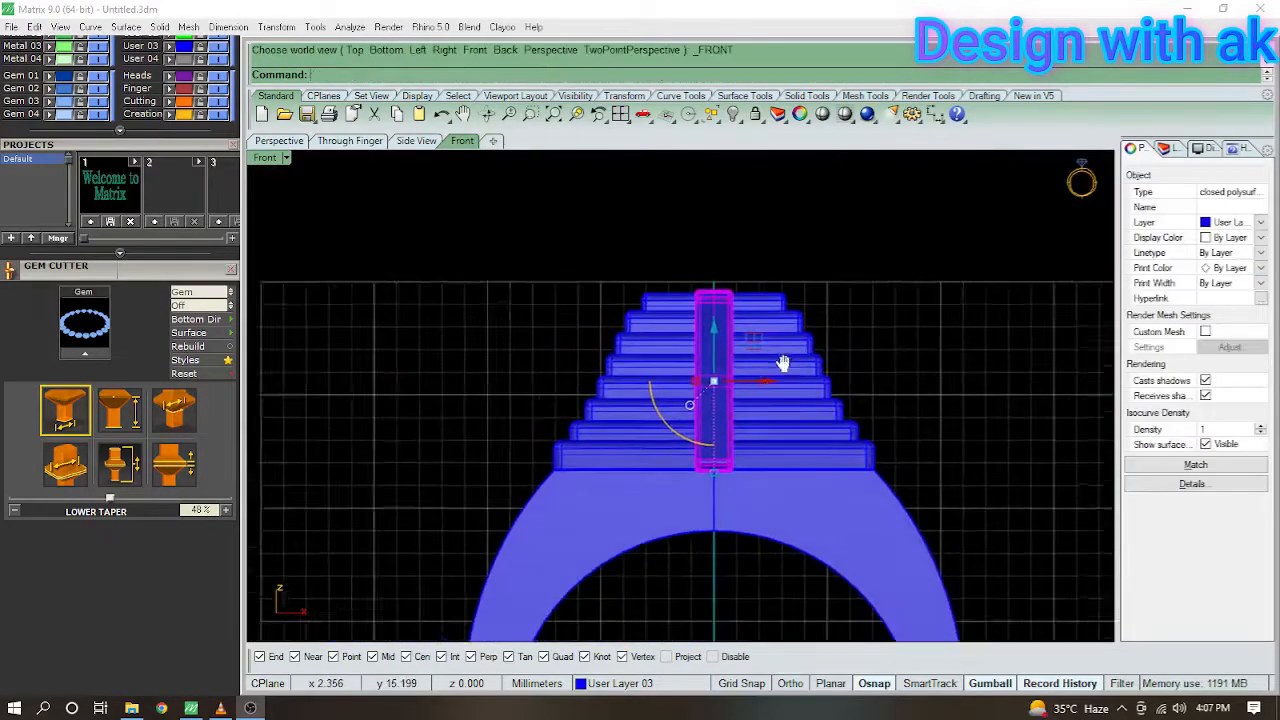
Try to bend the sloped bar along a spine starting at its upper end, then undo the bend.
type("R")
key("Return")
scroll(644, 402, "up", 6)
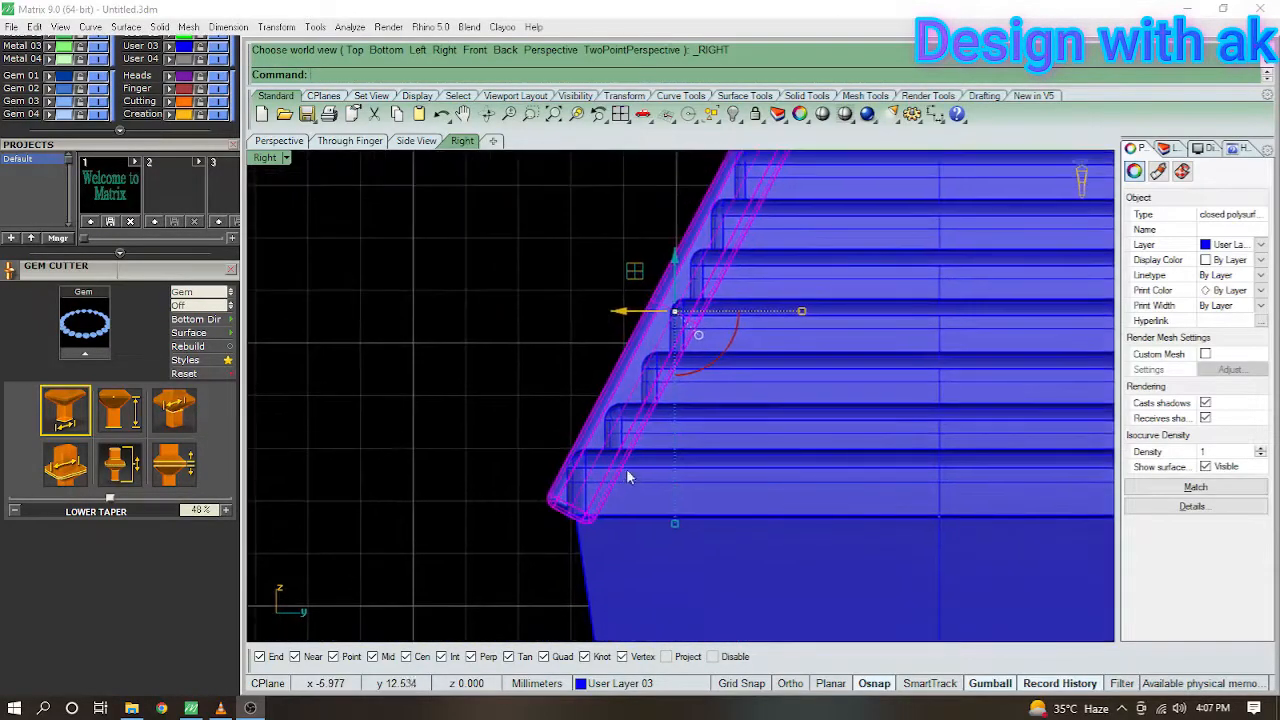
scroll(689, 423, "down", 4)
scroll(690, 425, "up", 3)
type("S1")
key("Return")
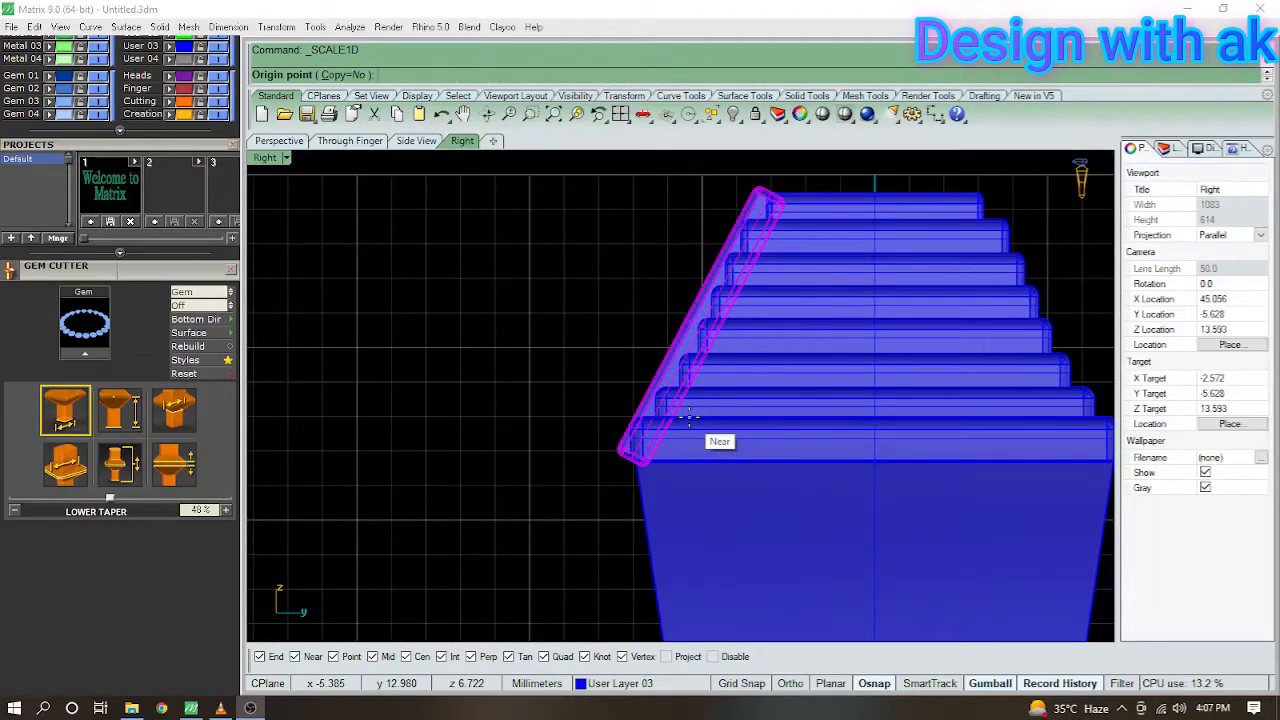
type("B")
key("Return")
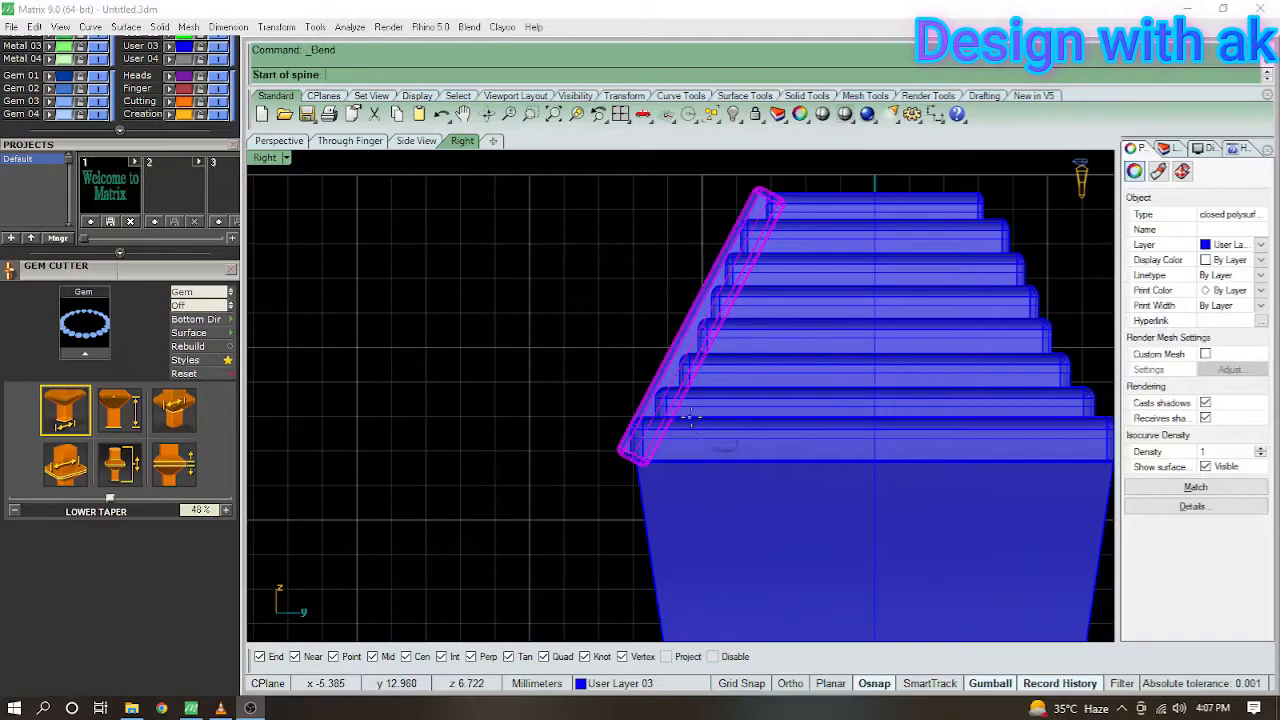
left_click(776, 188)
scroll(770, 195, "down", 4)
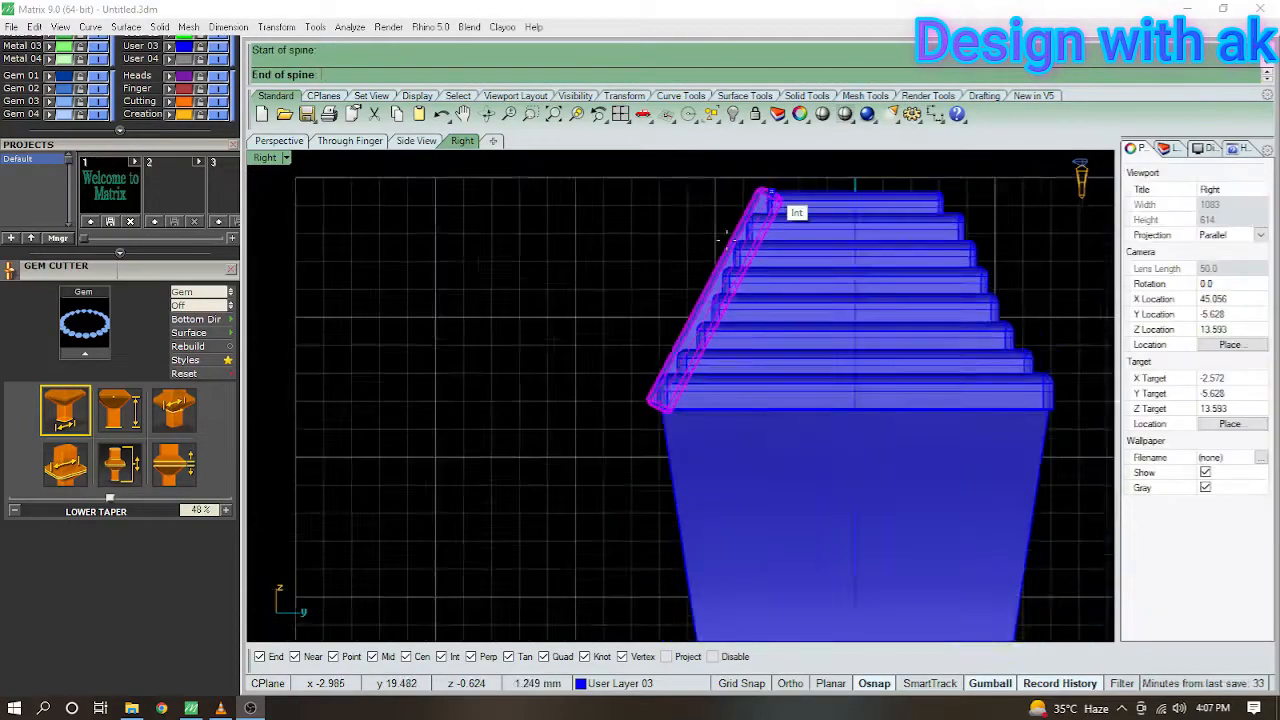
scroll(600, 408, "up", 4)
right_click_drag(574, 496, 616, 466)
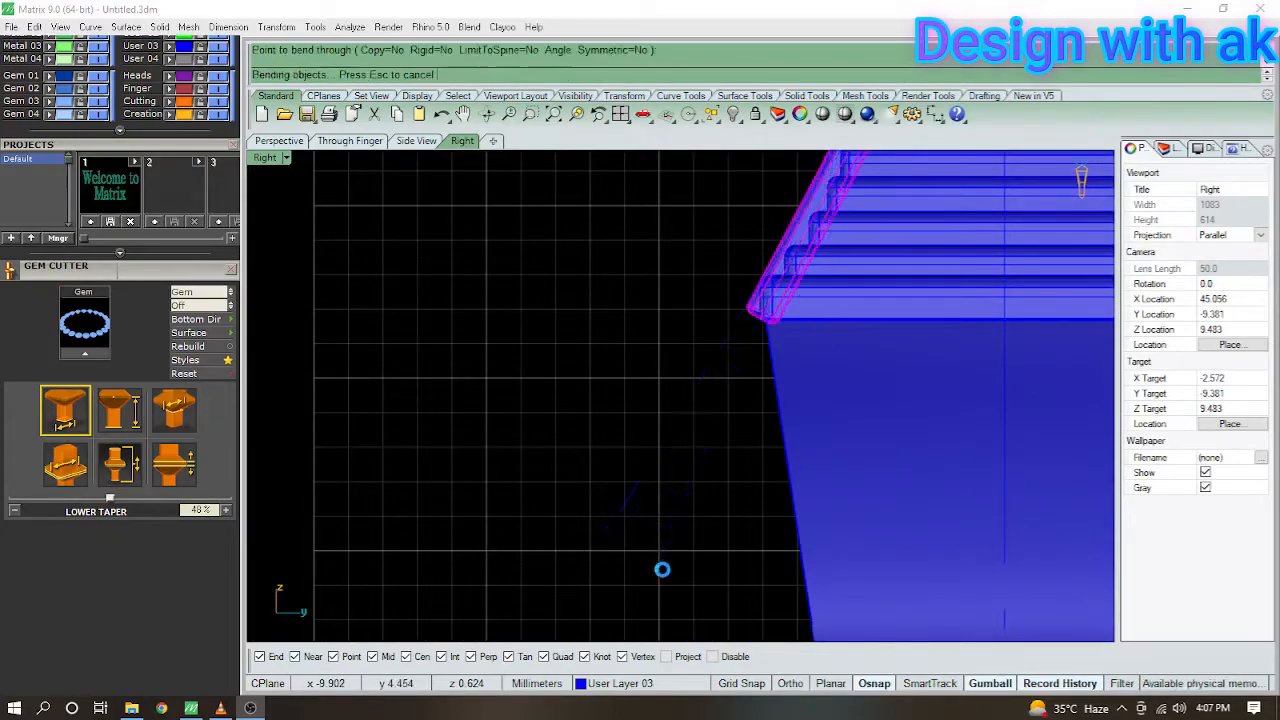
right_click_drag(631, 496, 799, 445, "ctrl+shift")
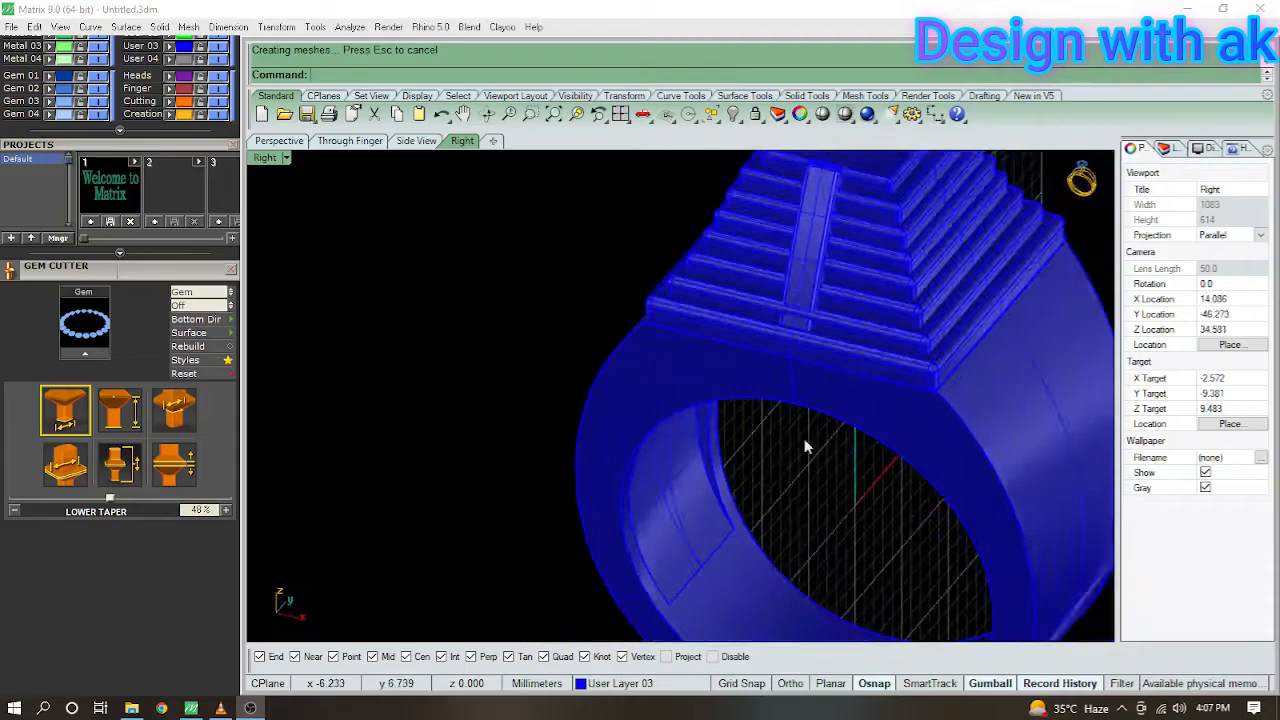
key("ctrl+F2")
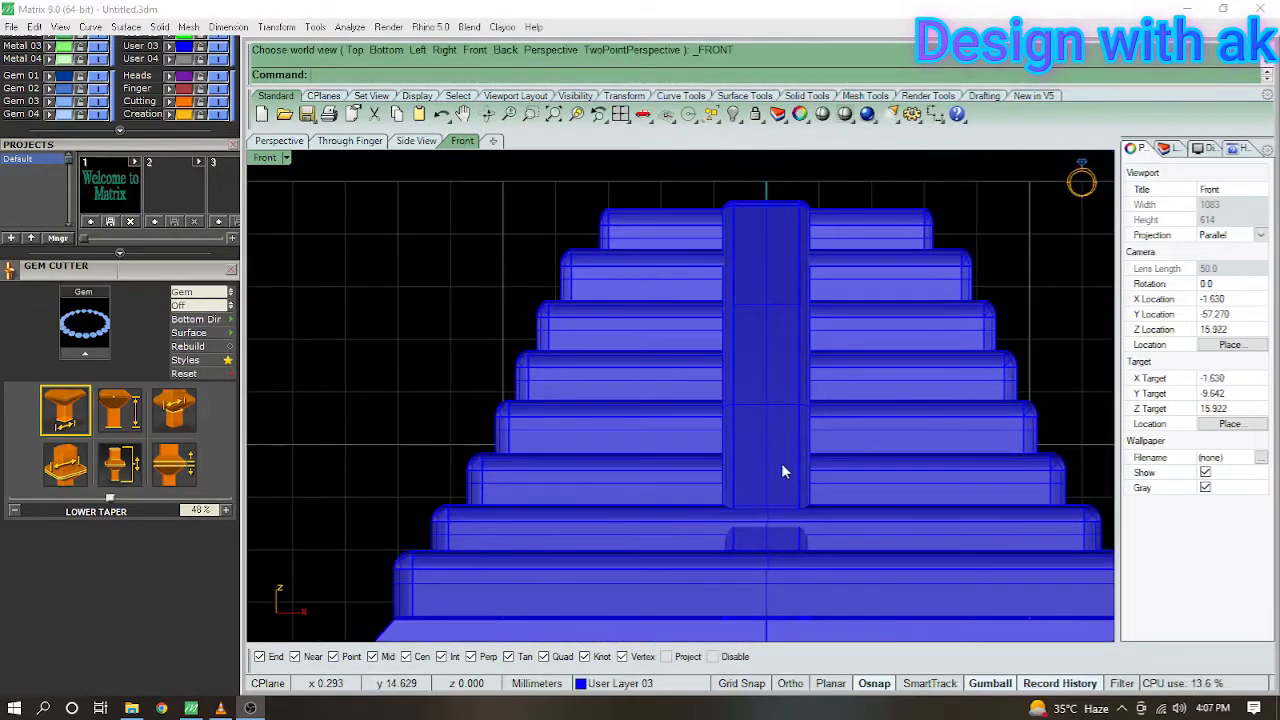
key("ctrl+z")
right_click_drag(757, 455, 1040, 455)
Try to rotate the sloped bar slightly about its upper end in the right view, then undo the rotation.
type("F")
key("Return")
type("R")
key("Return")
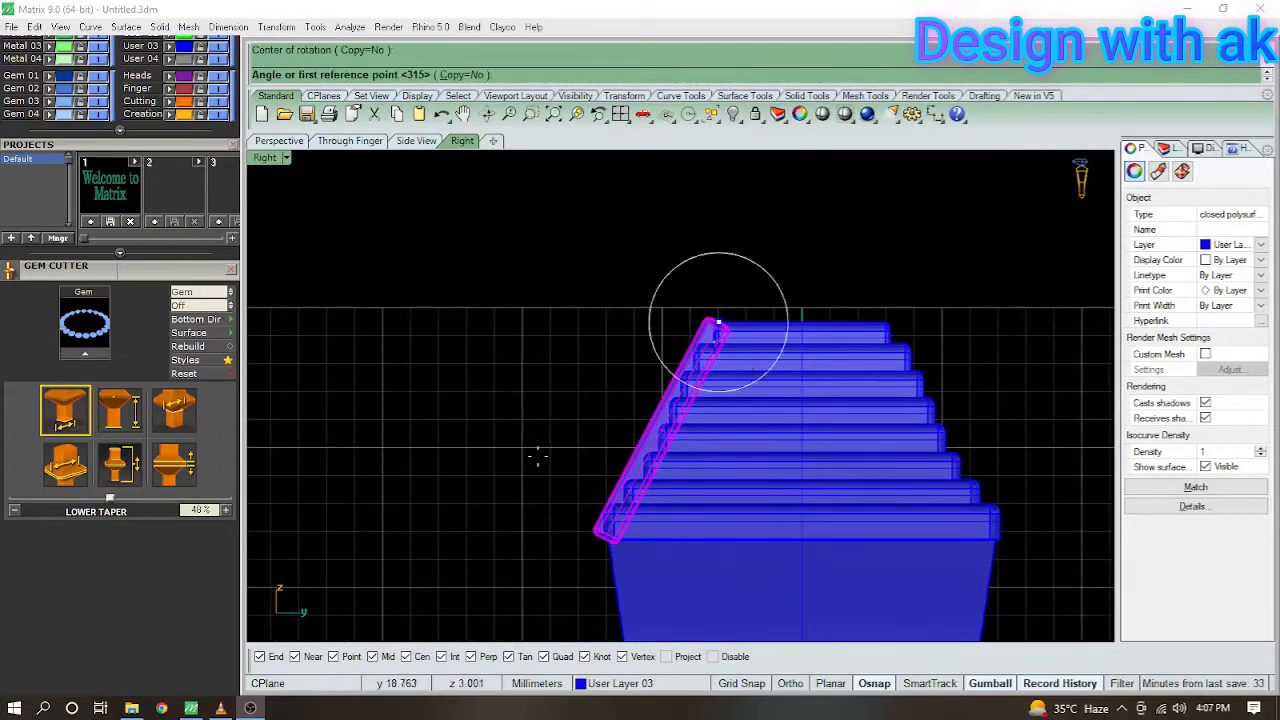
scroll(537, 457, "up", 3)
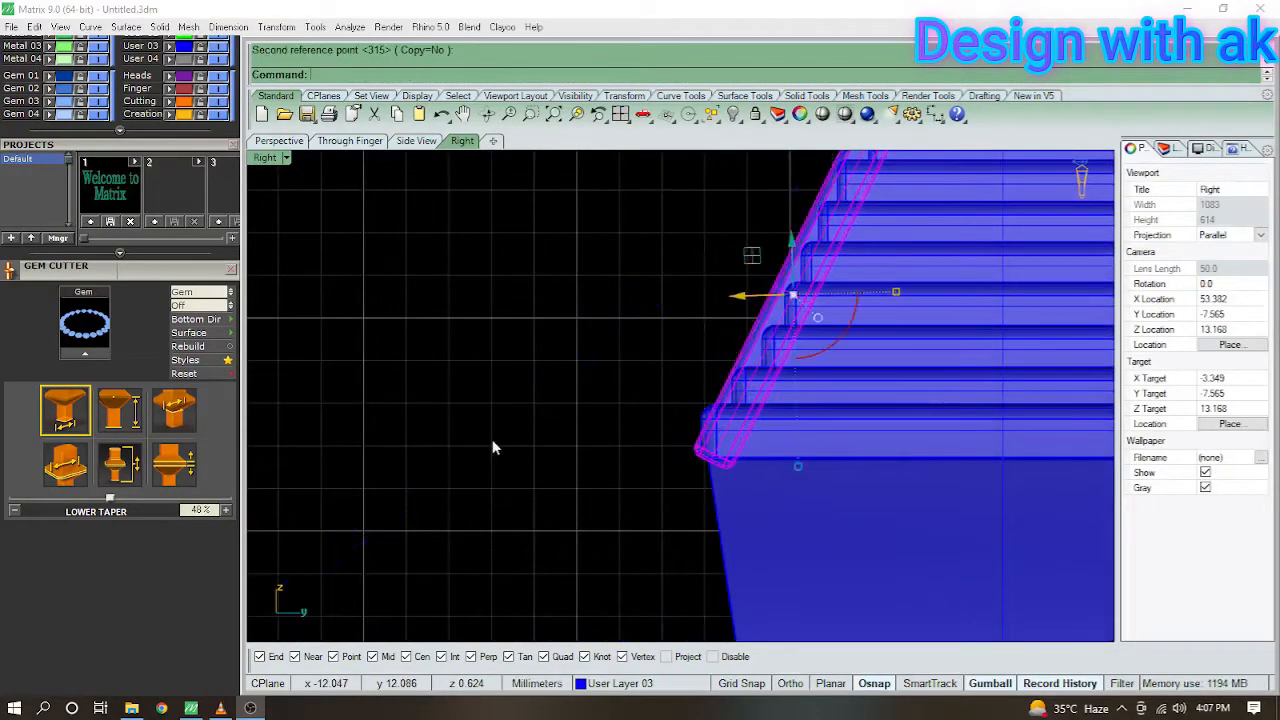
type("T")
key("Return")
left_click(615, 458)
right_click_drag(688, 457, 854, 380)
key("ctrl+z")
key("Escape")
Examine how the sloped bar fits against the tiers from an angle, the front and the right side.
right_click_drag(834, 428, 648, 527, "ctrl+shift")
type("F")
key("Return")
scroll(674, 408, "up", 6)
left_click(652, 432)
type("F")
key("Return")
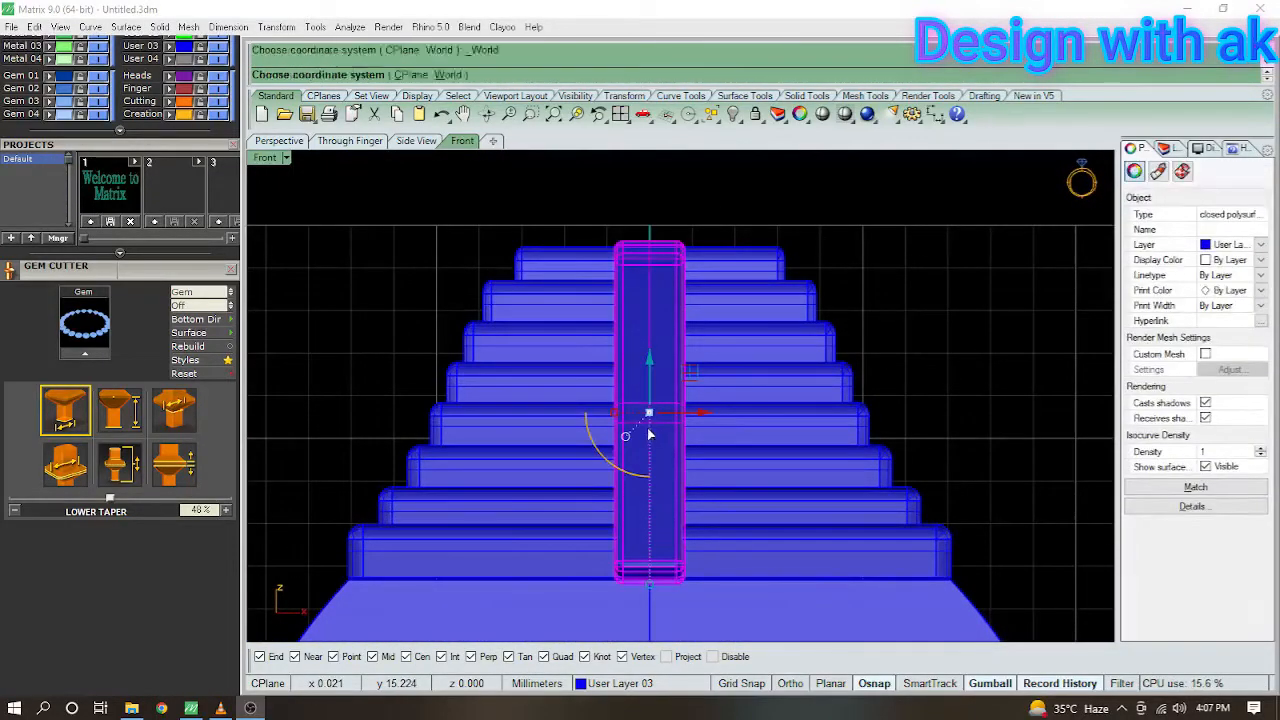
scroll(651, 434, "down", 4)
right_click_drag(718, 461, 674, 474)
type("R")
key("Return")
right_click_drag(732, 373, 637, 424)
scroll(676, 405, "up", 6)
type("F")
key("Return")
Polar array the sloped bar in the top view around the origin with 4 items over a 360-degree fill angle.
left_click(612, 428)
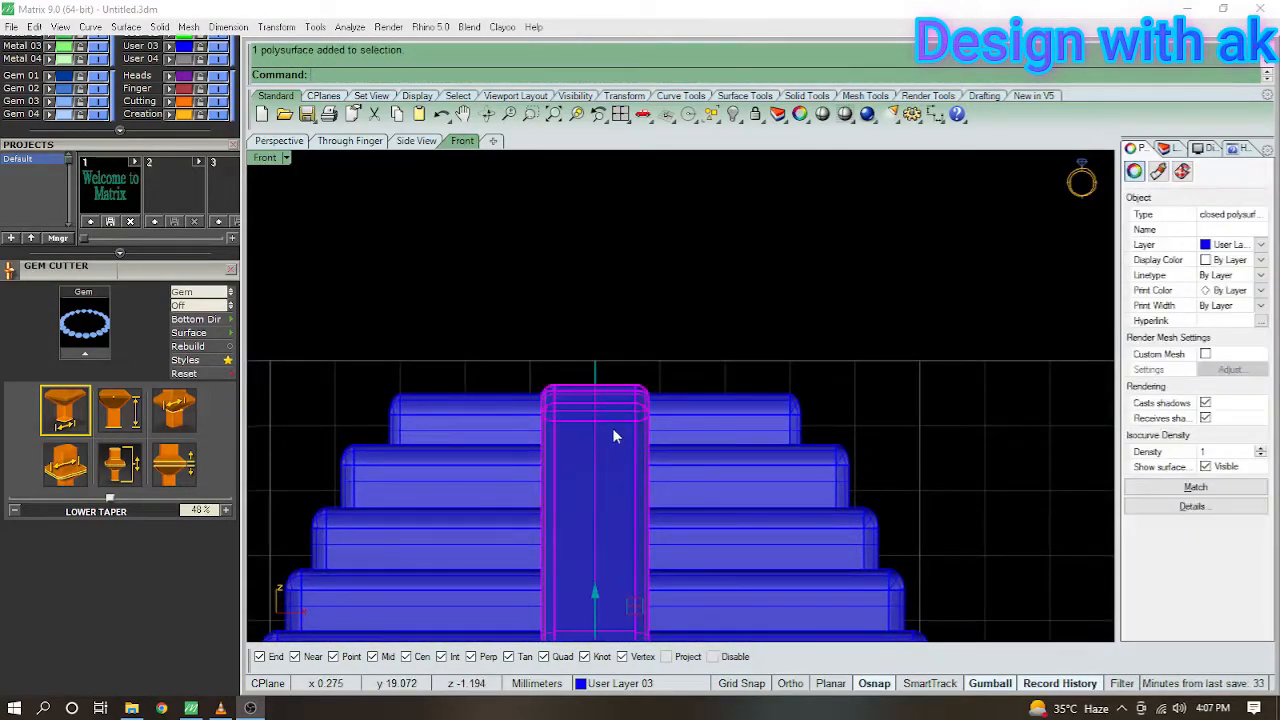
scroll(561, 330, "down", 5)
right_click_drag(684, 396, 709, 557, "ctrl+shift")
type("T")
key("Return")
right_click_drag(690, 490, 716, 517)
scroll(656, 418, "down", 6)
type("0")
key("Return")
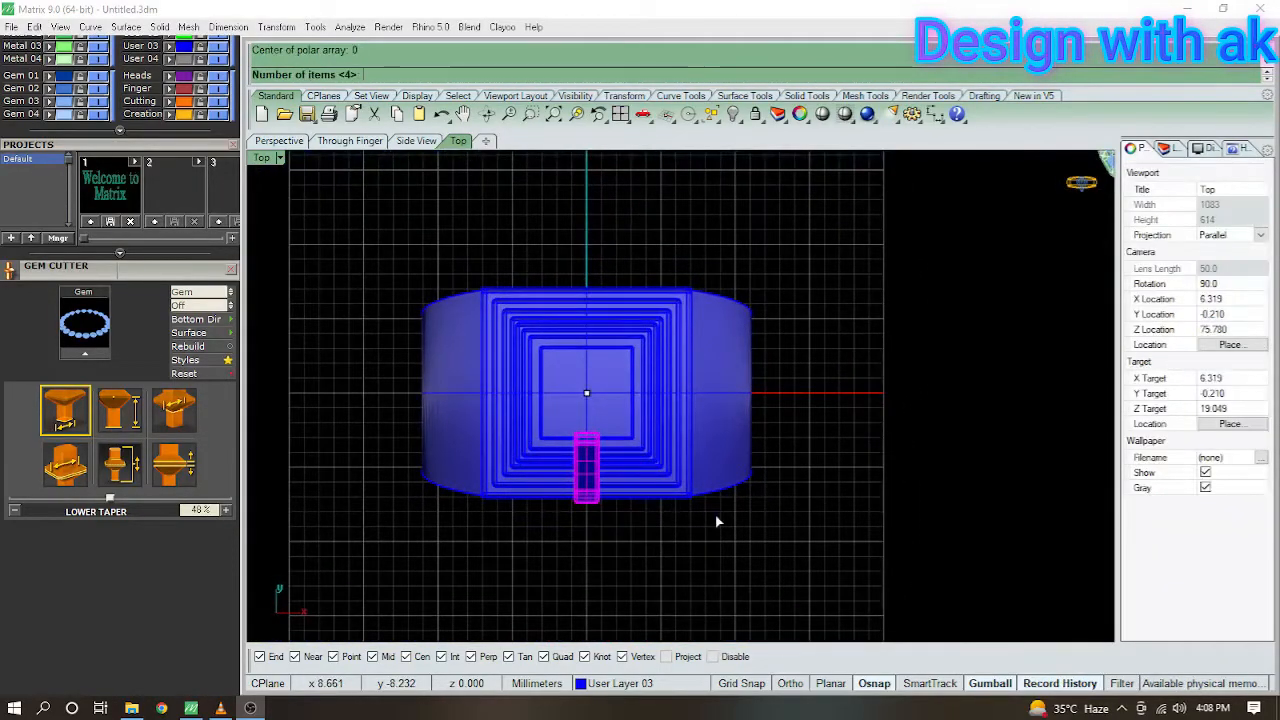
key("Return")
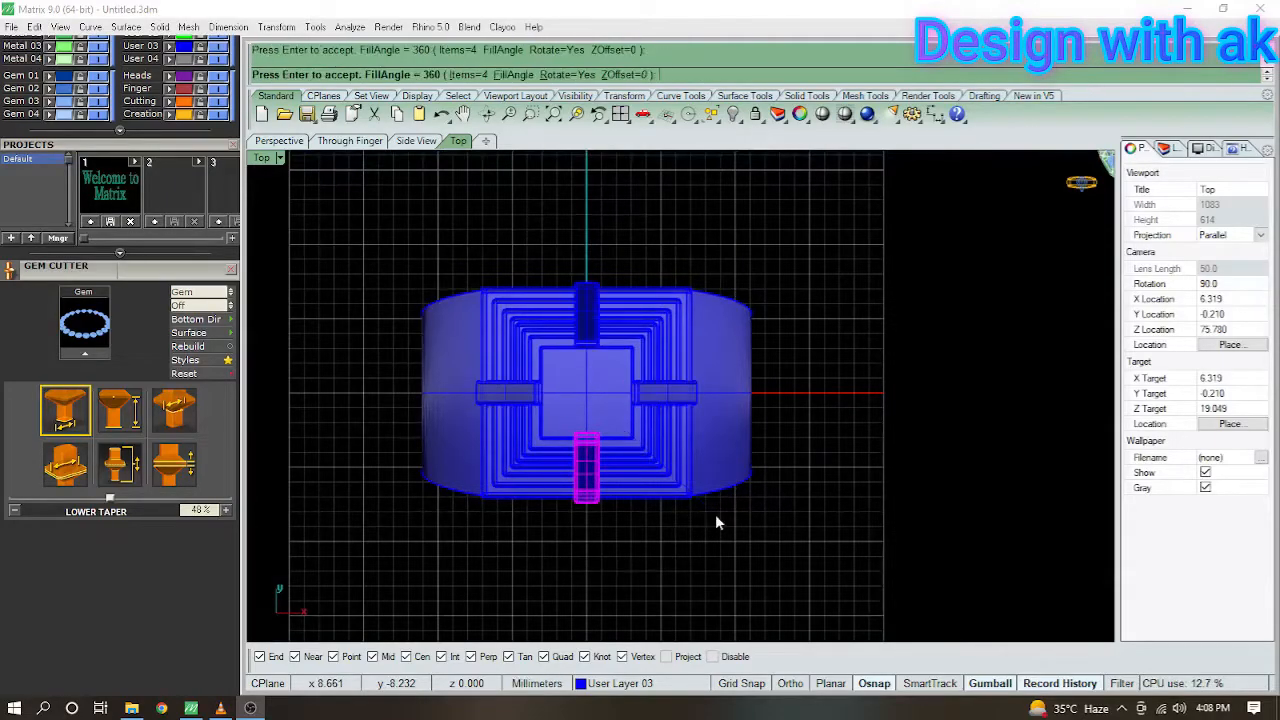
Move the round halo gem head about 43 mm onto the centre of the ring in the top view.
right_click_drag(715, 514, 631, 503, "ctrl+shift")
scroll(633, 424, "up", 7)
scroll(631, 503, "down", 7)
key("ctrl+F1")
right_click_drag(966, 385, 782, 470)
scroll(700, 338, "up", 6)
left_click_drag(653, 310, 1006, 576)
scroll(858, 506, "down", 6)
right_click_drag(846, 515, 926, 433)
left_click_drag(939, 365, 635, 505)
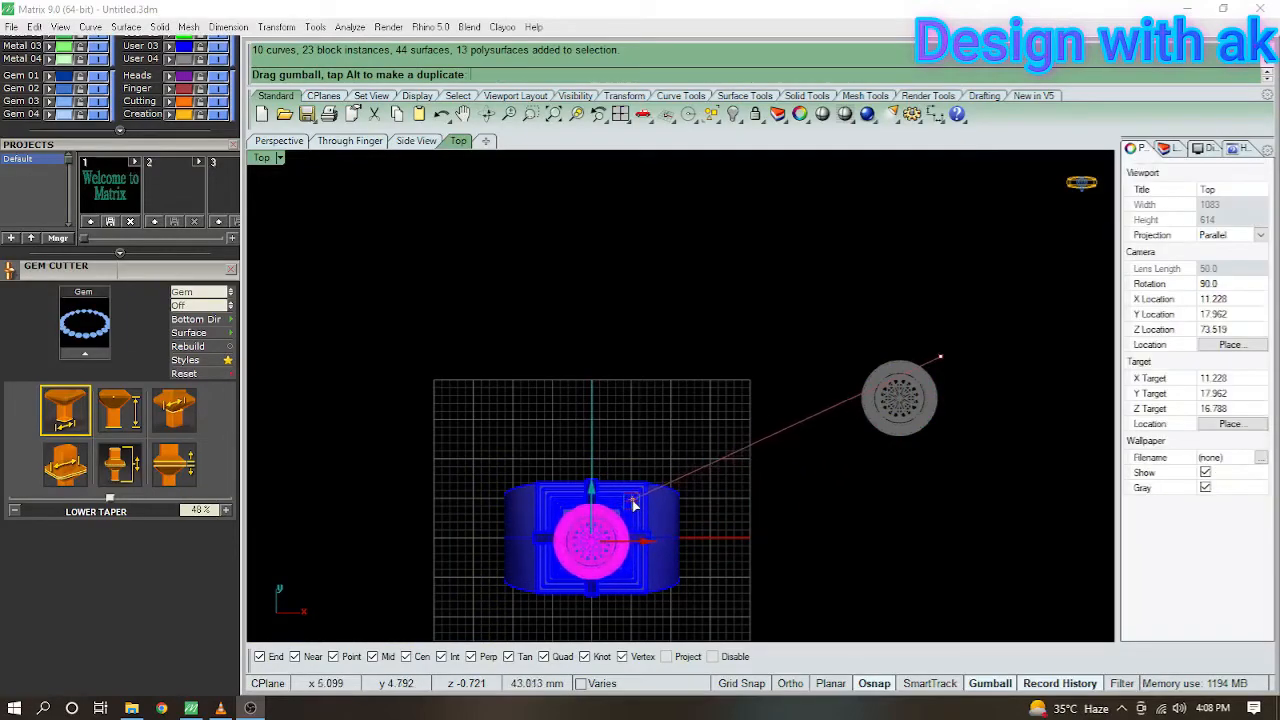
Raise the halo gem head about 24 mm in the front view onto the top tier.
key("ctrl+F2")
scroll(637, 523, "down", 4)
scroll(637, 523, "up", 4)
right_click_drag(634, 523, 619, 604)
left_click_drag(583, 550, 588, 424)
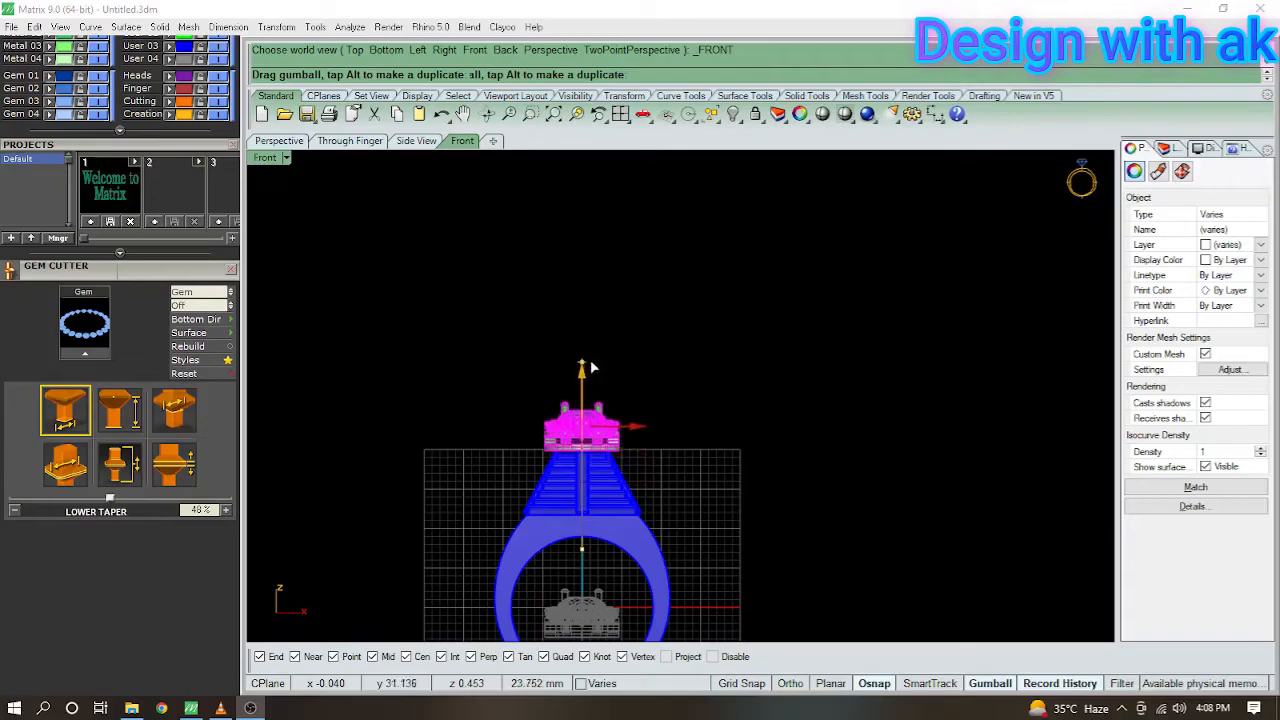
left_click_drag(590, 362, 590, 363)
scroll(586, 446, "up", 7)
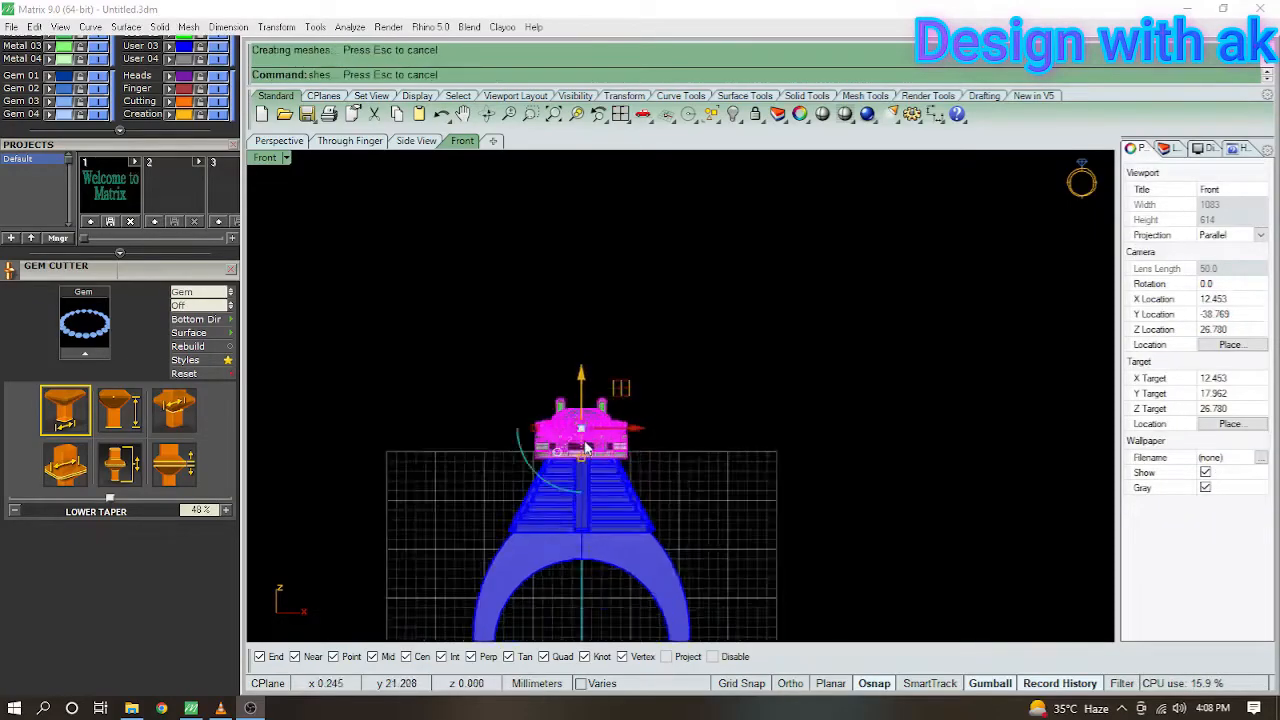
Examine the gem head's placement on the tiers from an angle, the top and the front.
right_click_drag(586, 446, 553, 511, "ctrl+shift")
key("ctrl+F1")
scroll(638, 569, "down", 4)
right_click_drag(638, 569, 760, 289)
scroll(732, 409, "up", 2)
key("Escape")
right_click_drag(778, 470, 650, 449, "ctrl+shift")
scroll(766, 446, "up", 4)
key("ctrl+F2")
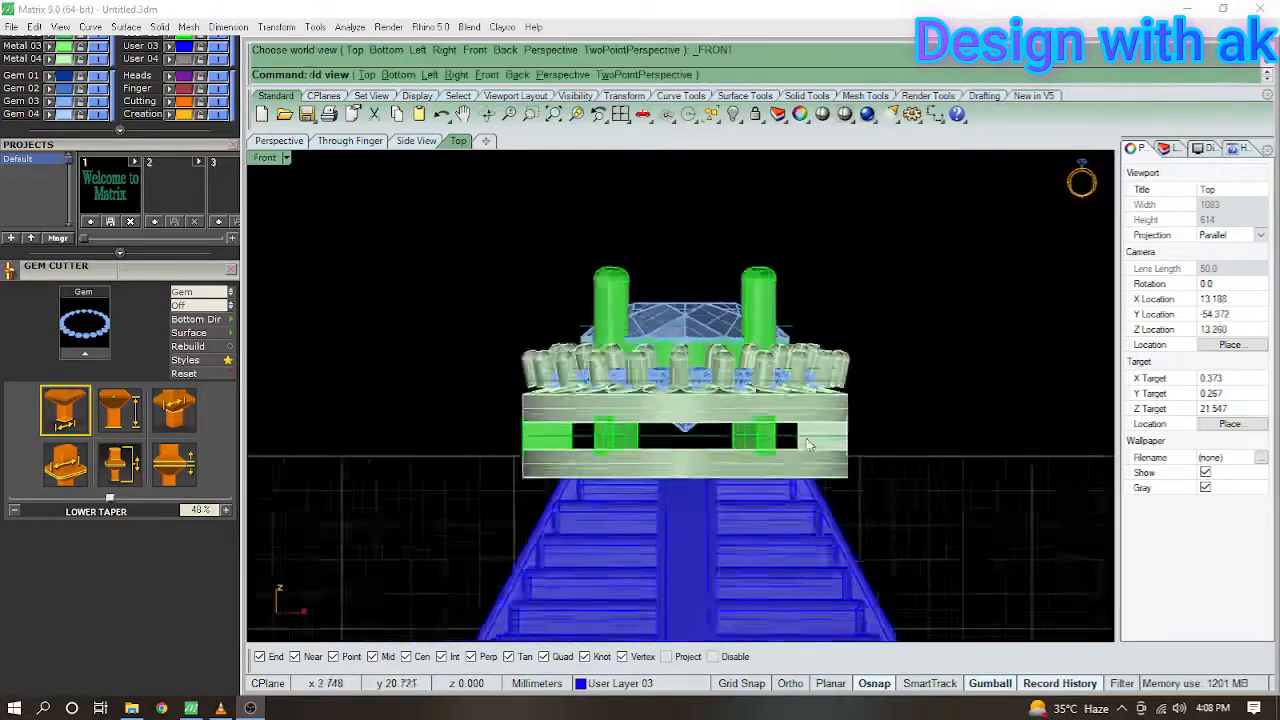
Ungroup the halo gem head and clear the selection.
left_click_drag(537, 459, 536, 458)
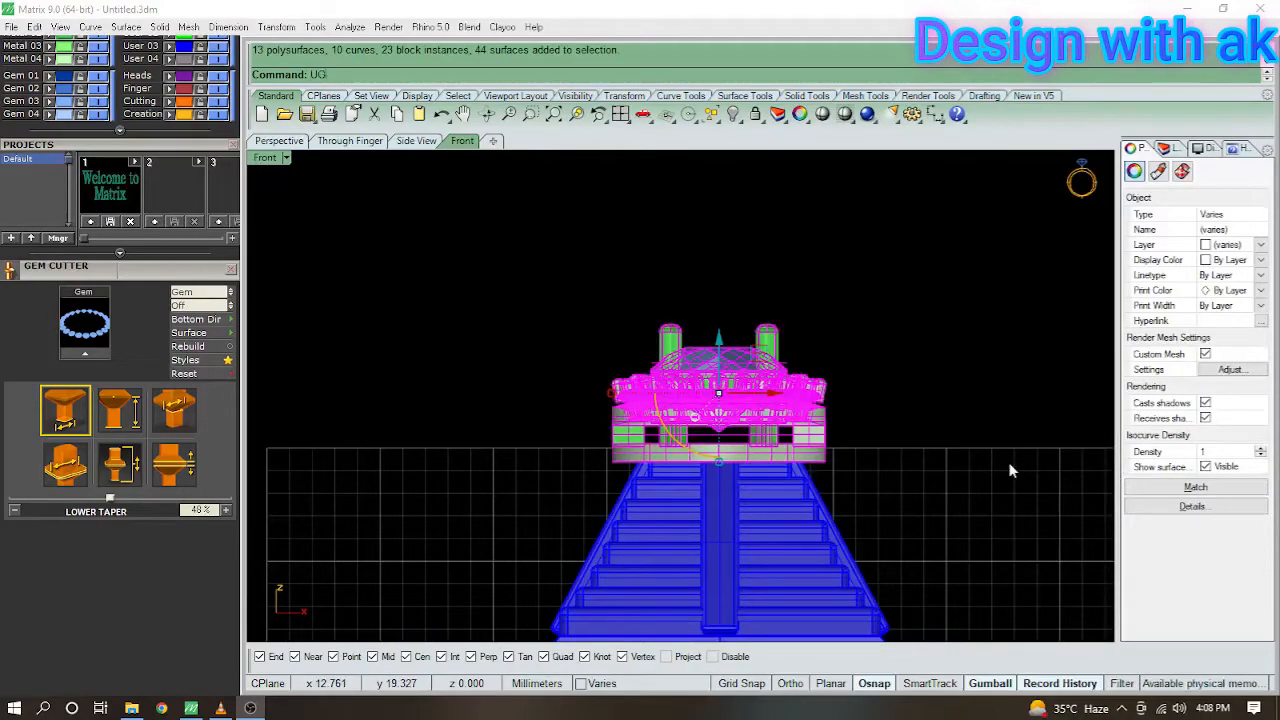
key("Return")
scroll(850, 432, "up", 3)
key("Escape")
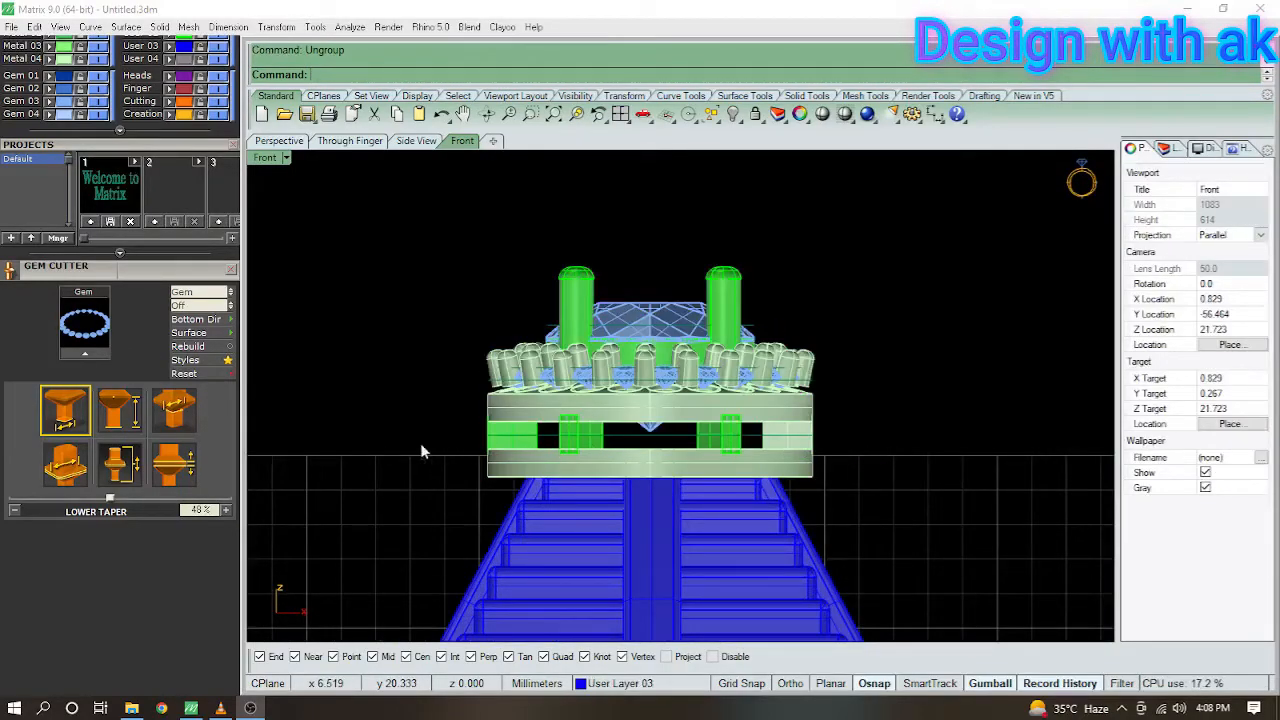
Delete the gem head's lowest ring and the support blocks above it.
right_click_drag(439, 436, 538, 427)
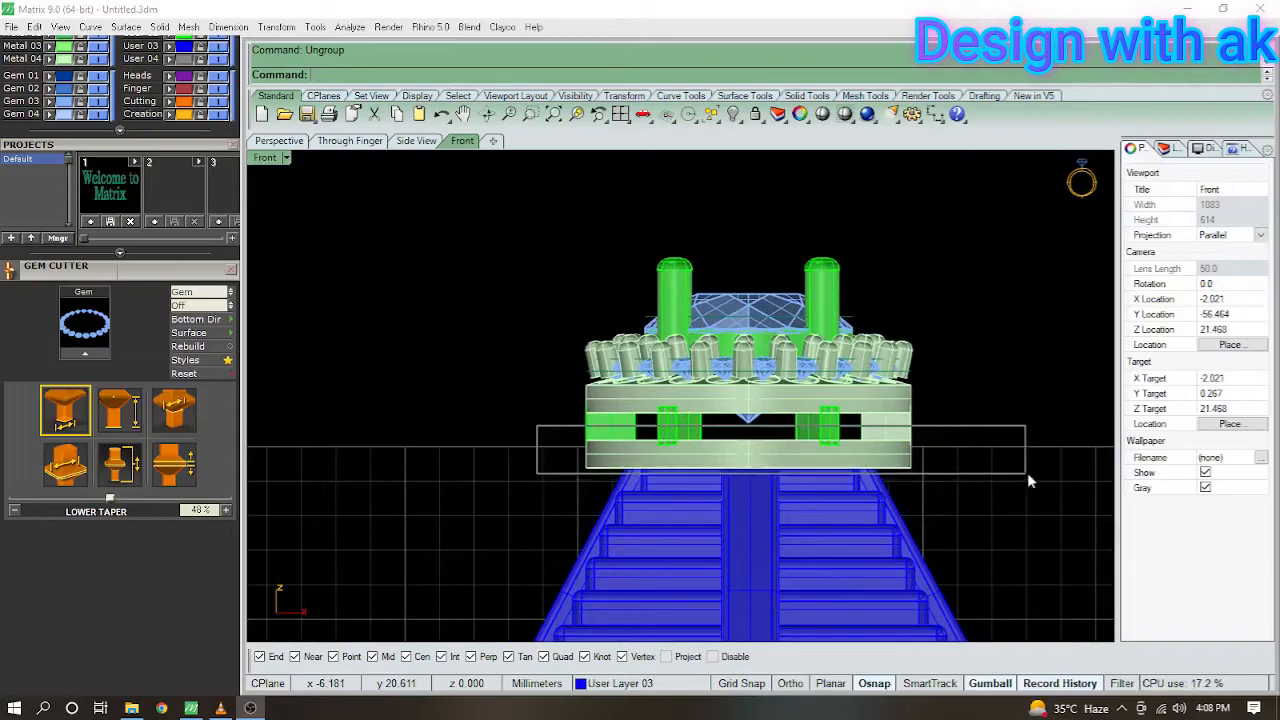
left_click_drag(1025, 480, 1043, 472)
key("Delete")
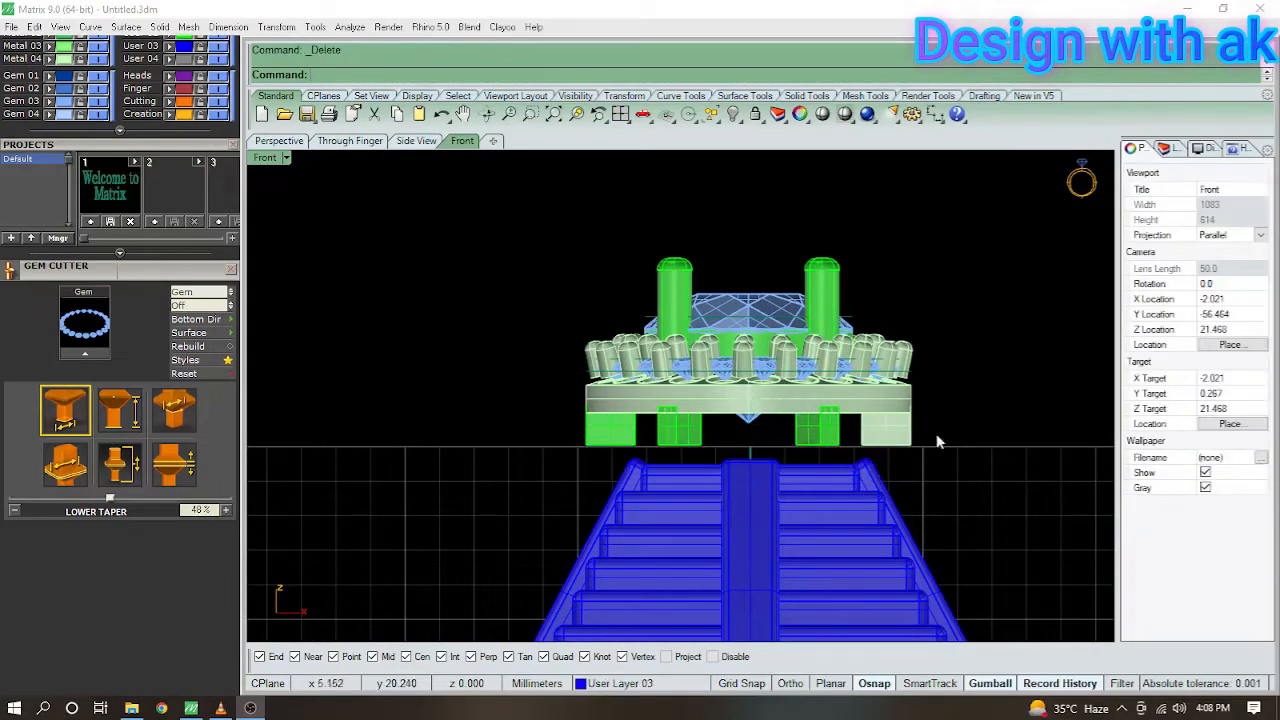
left_click_drag(480, 436, 481, 437)
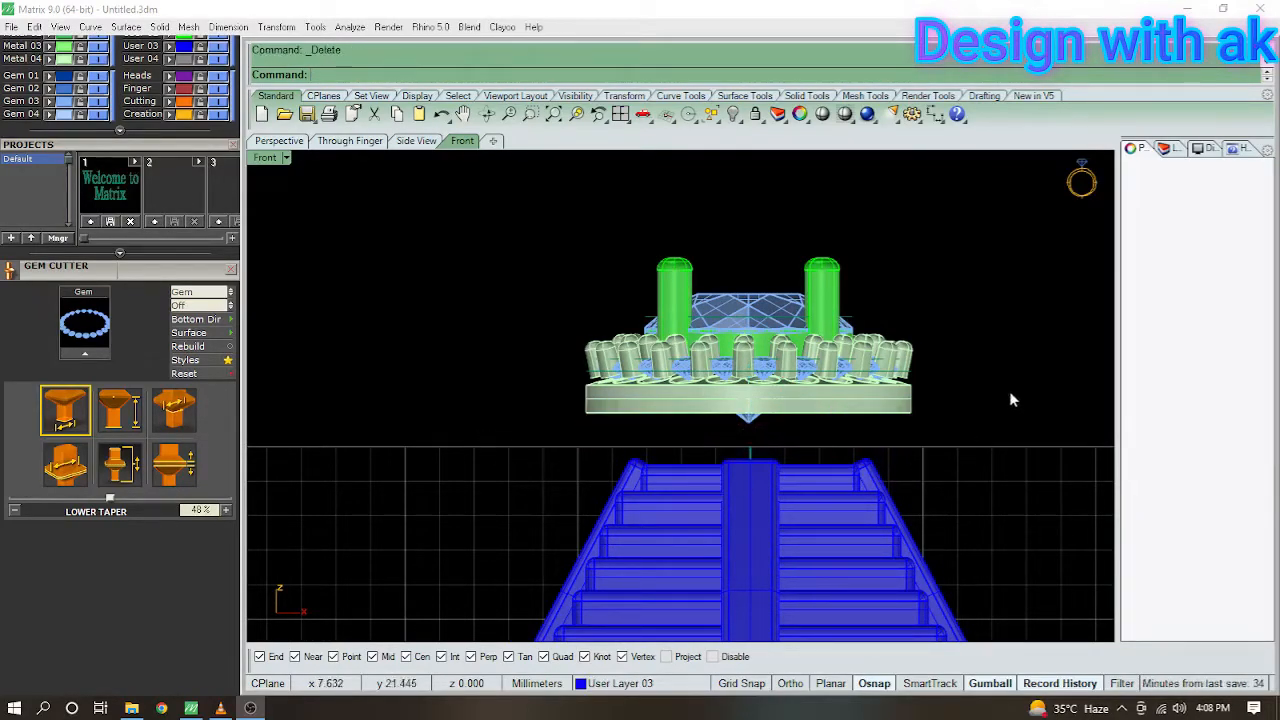
Lower the remaining gem head about 1.6 mm in the front view onto the top tier.
scroll(908, 395, "down", 2)
left_click_drag(538, 265, 851, 320)
left_click_drag(1092, 423, 1092, 423)
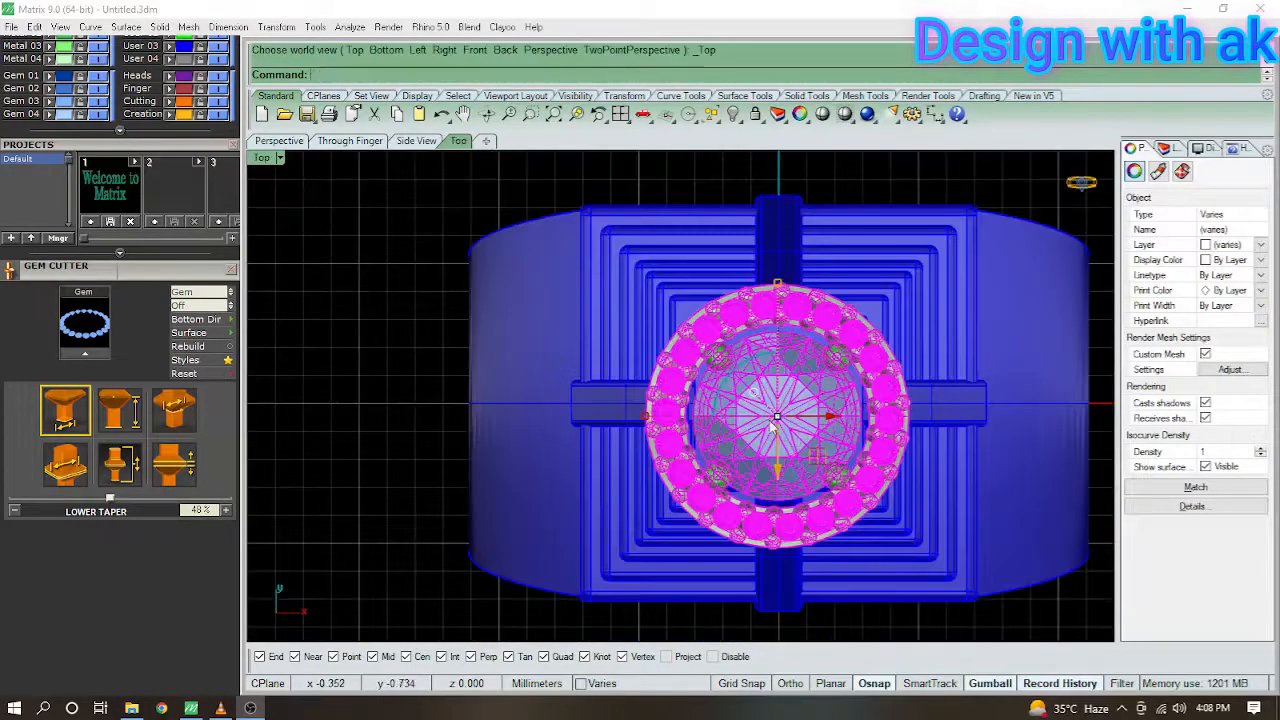
key("Return")
left_click_drag(777, 303, 770, 349)
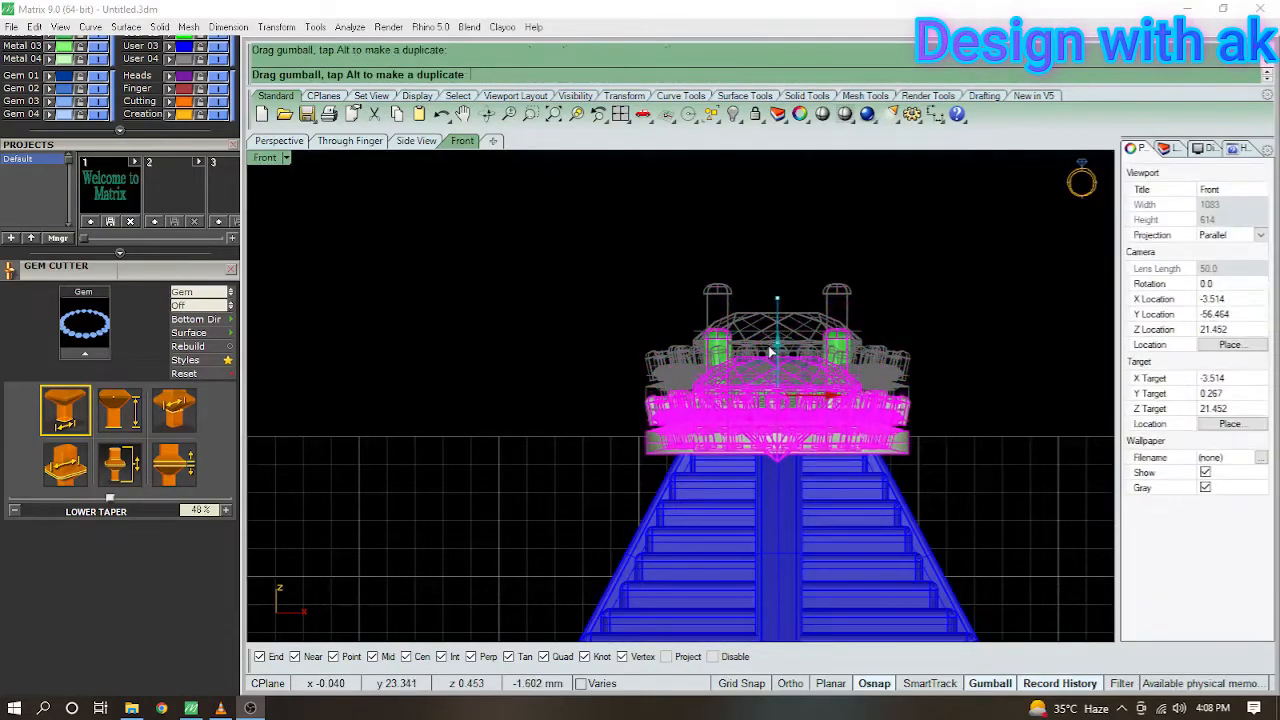
left_click(981, 390)
right_click_drag(966, 369, 860, 436, "ctrl+shift")
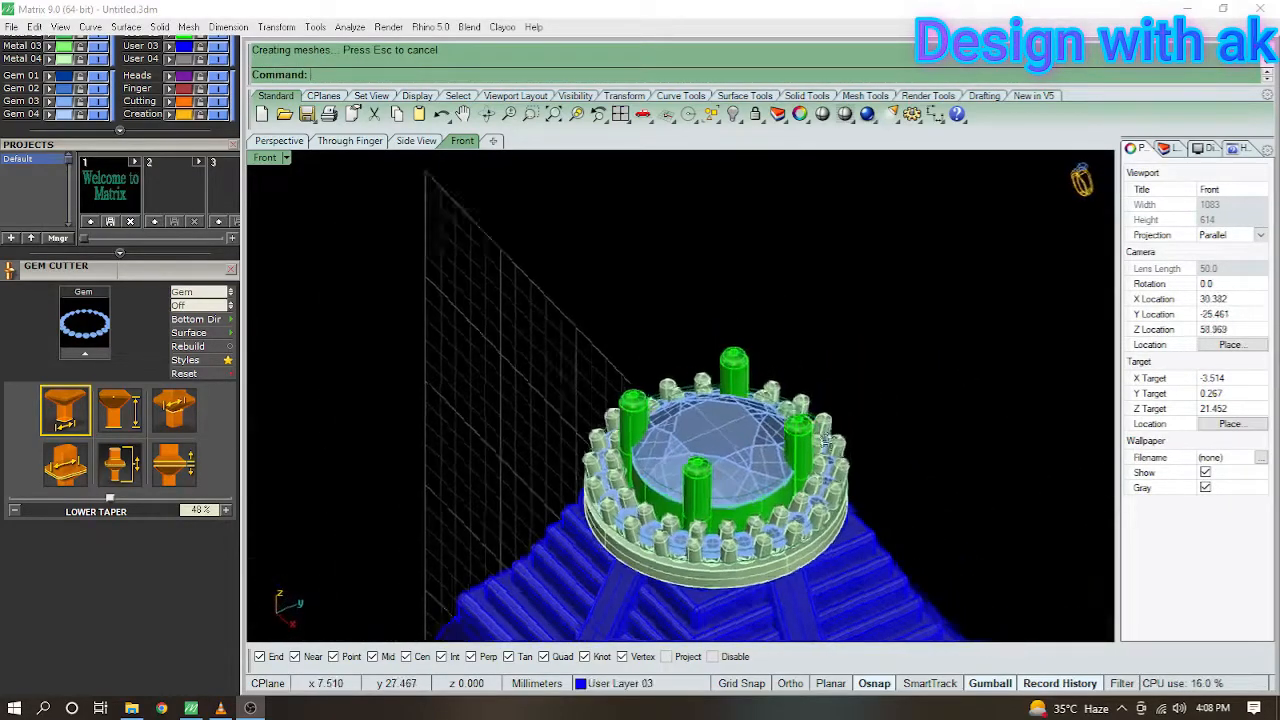
Group the eight square tiers, leaving the gem head, sloped bars and ring out of the selection.
type("t")
key("Return")
type("f")
key("Return")
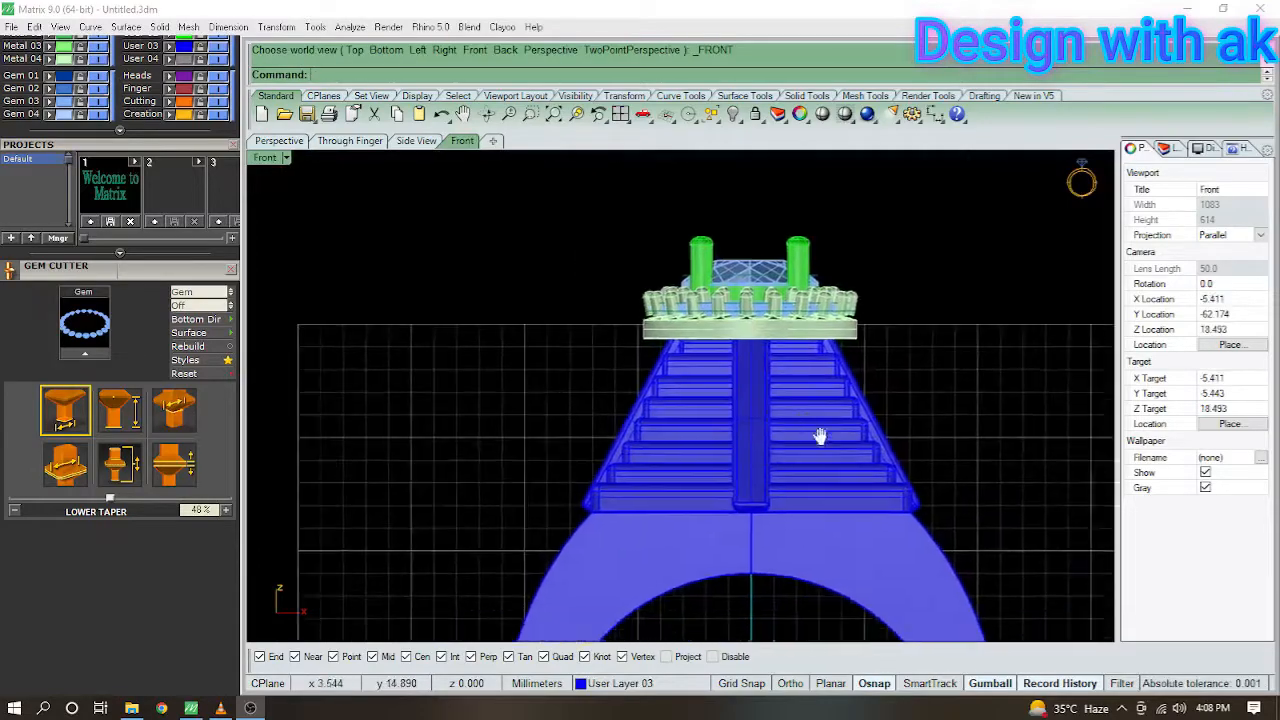
left_click(834, 519)
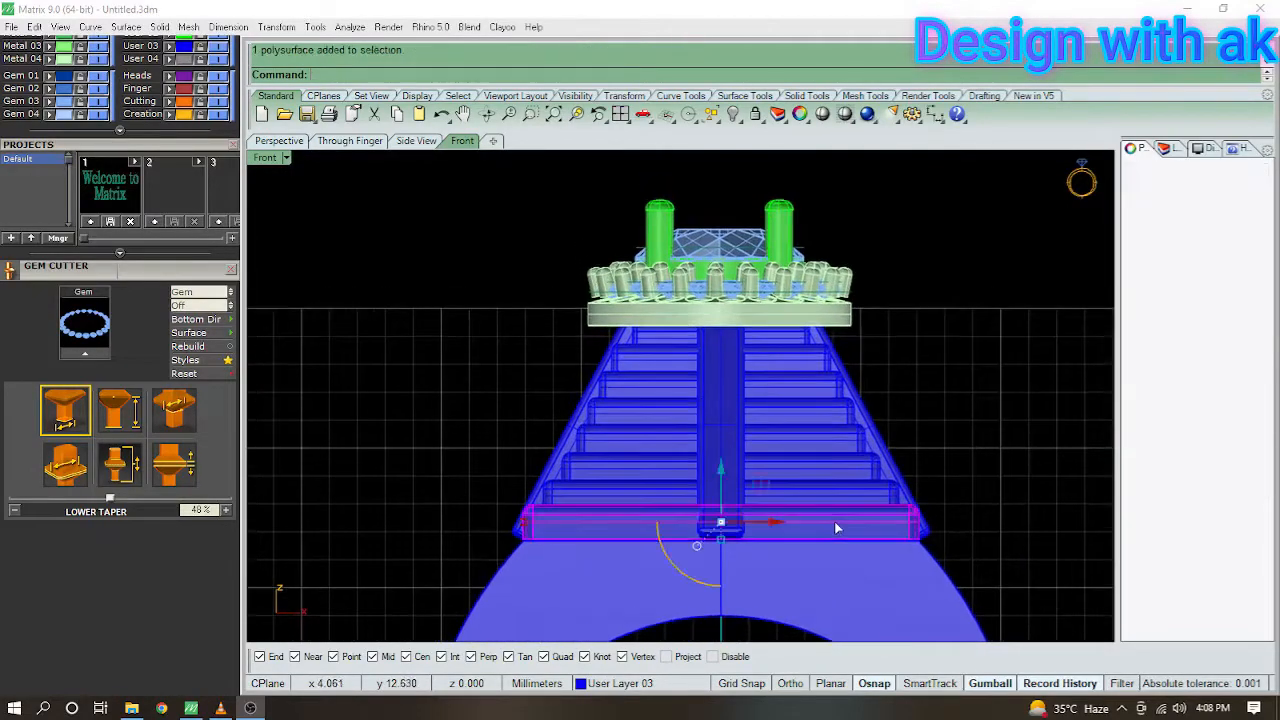
left_click(822, 484, "shift")
left_click(819, 460, "shift")
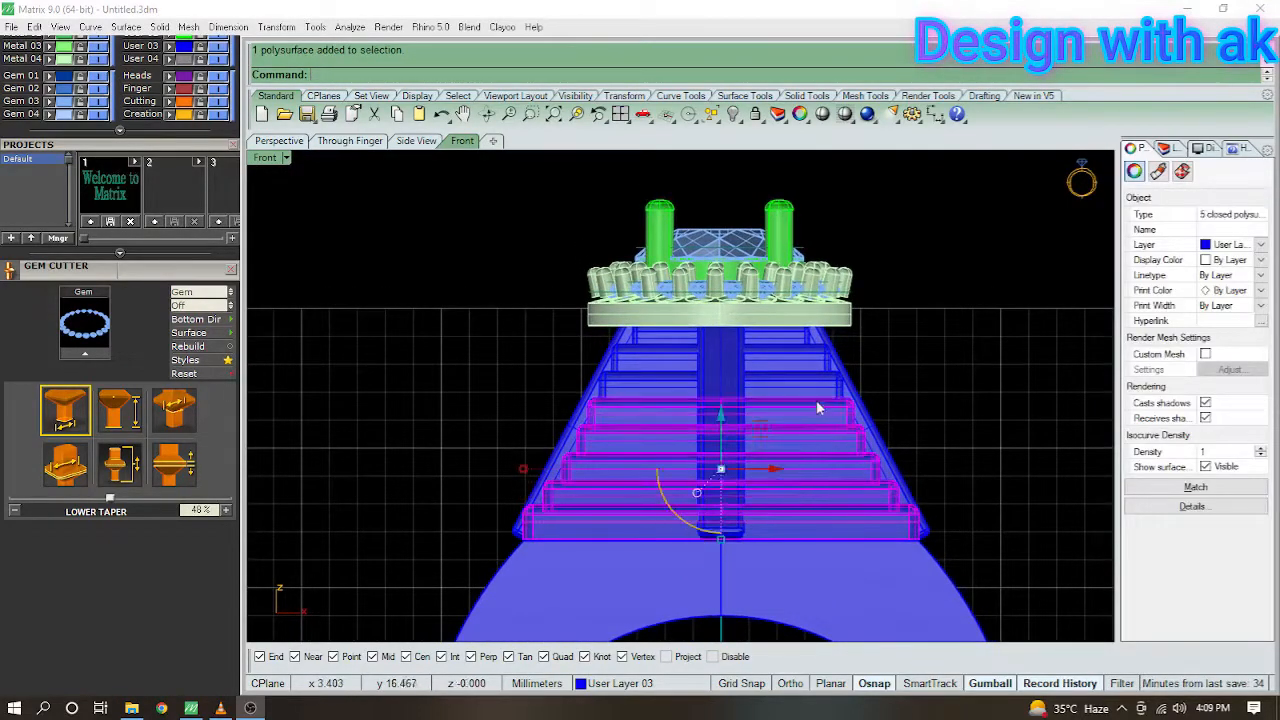
left_click(809, 360, "shift")
left_click(796, 322, "shift")
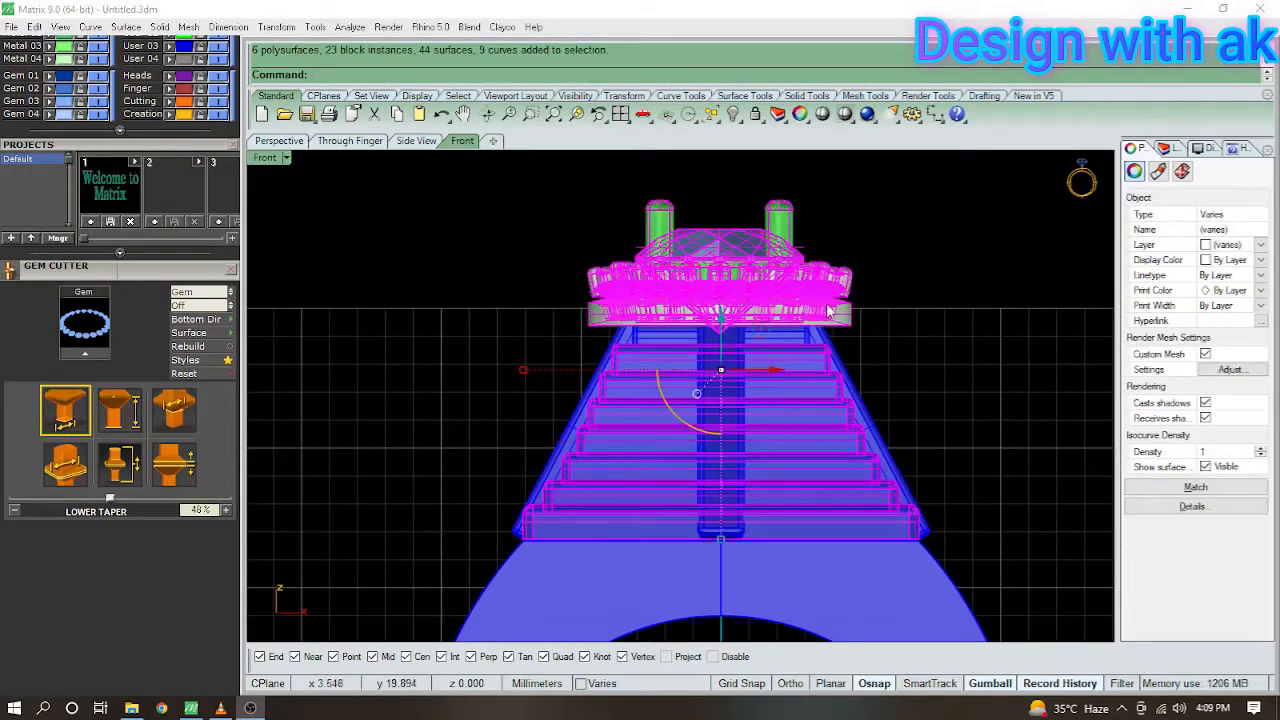
left_click(826, 314, "ctrl")
scroll(805, 335, "up", 3)
left_click(803, 360, "shift")
scroll(880, 435, "down", 2)
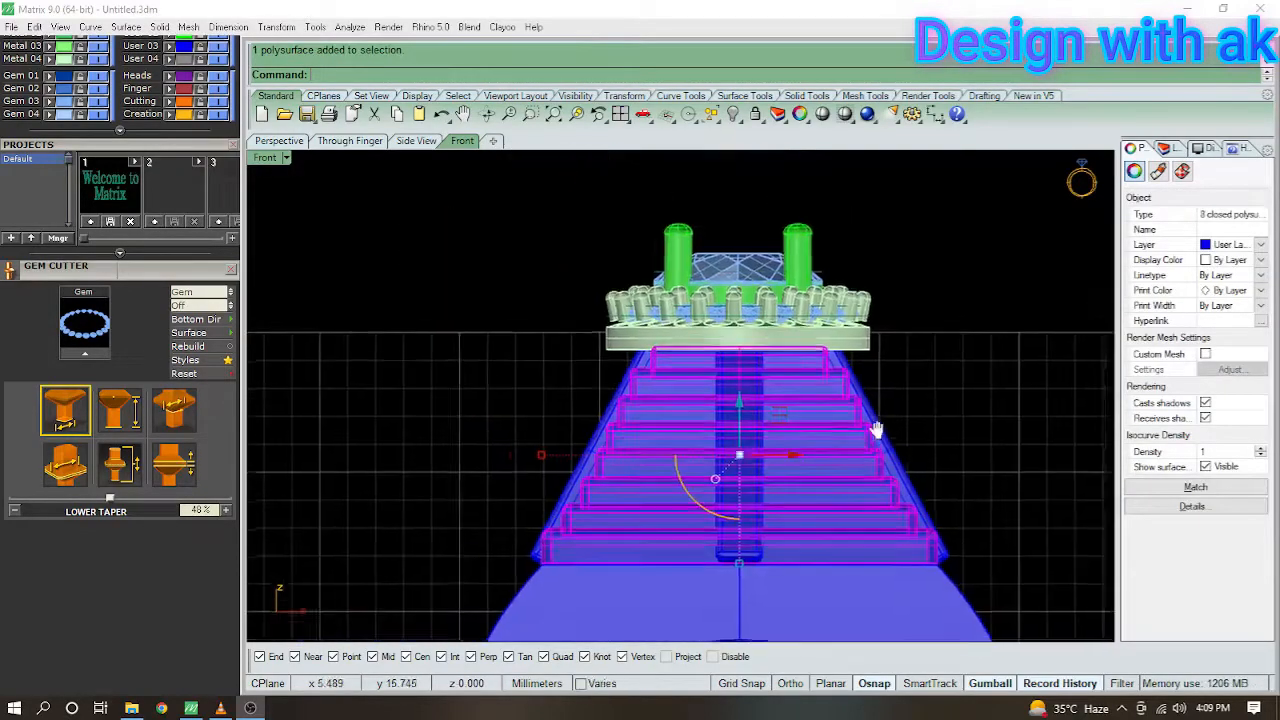
scroll(882, 437, "down", 3)
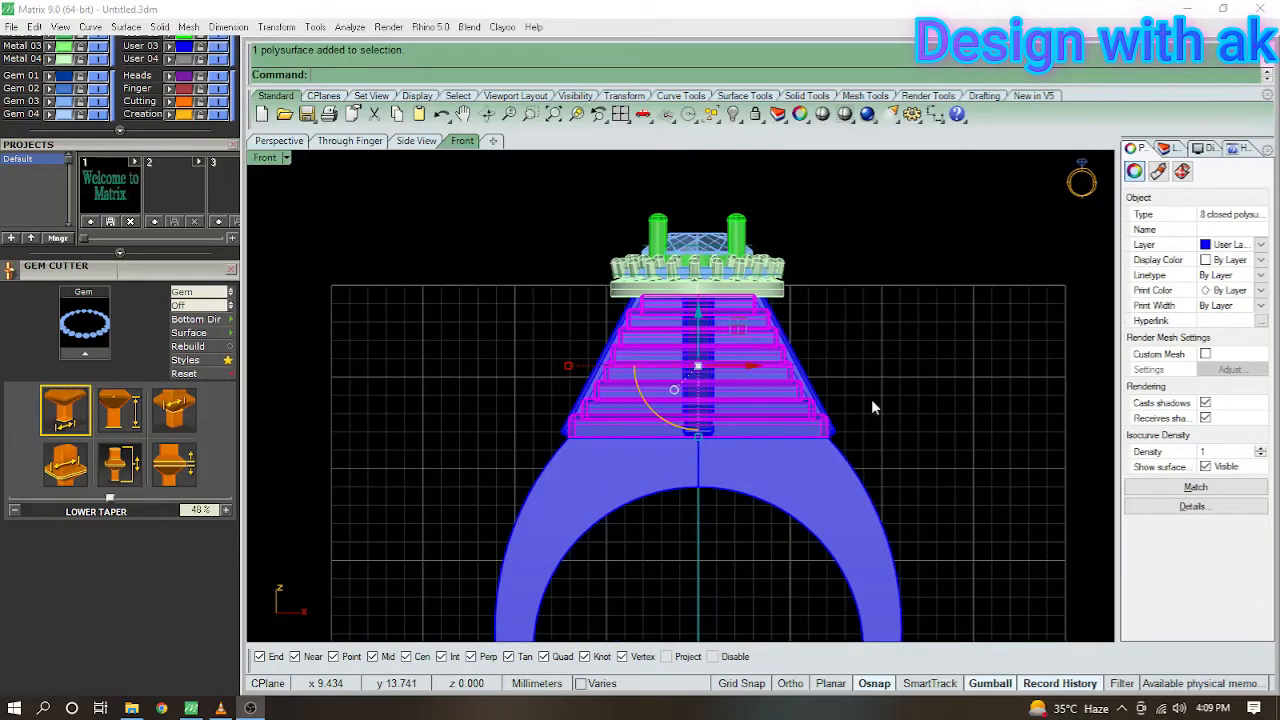
key("ctrl+g")
Place a copy of the eight tiers beside the ring along the X axis.
right_click_drag(868, 402, 824, 411)
left_click_drag(709, 374, 1000, 373)
right_click_drag(1000, 373, 844, 429)
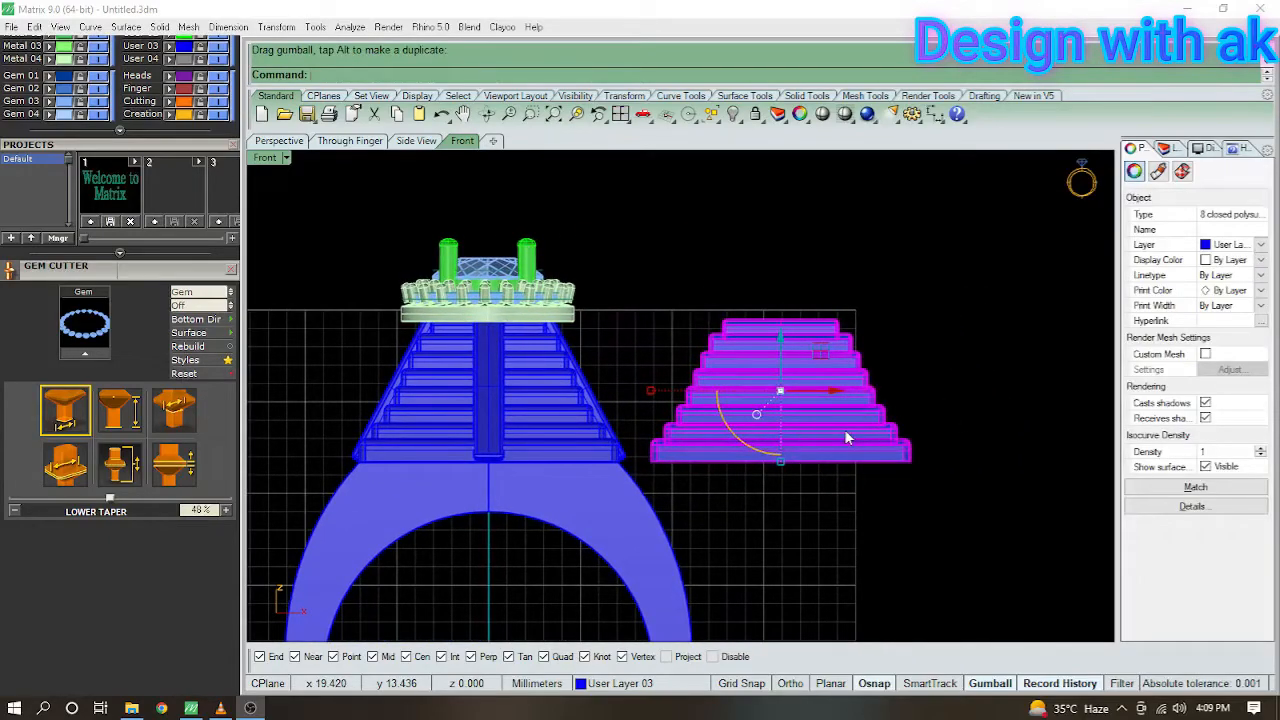
Combine the eight copied tiers into one solid with Boolean Union.
type("Boolean")
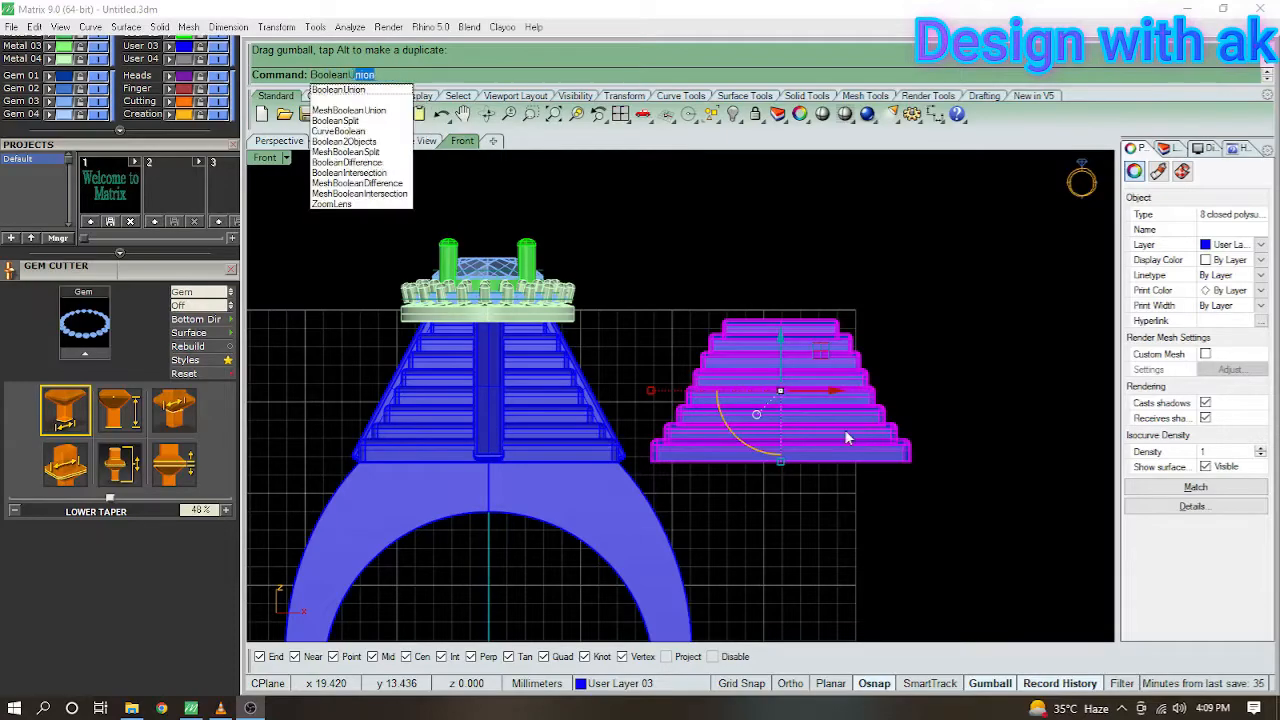
type("Un")
key("Return")
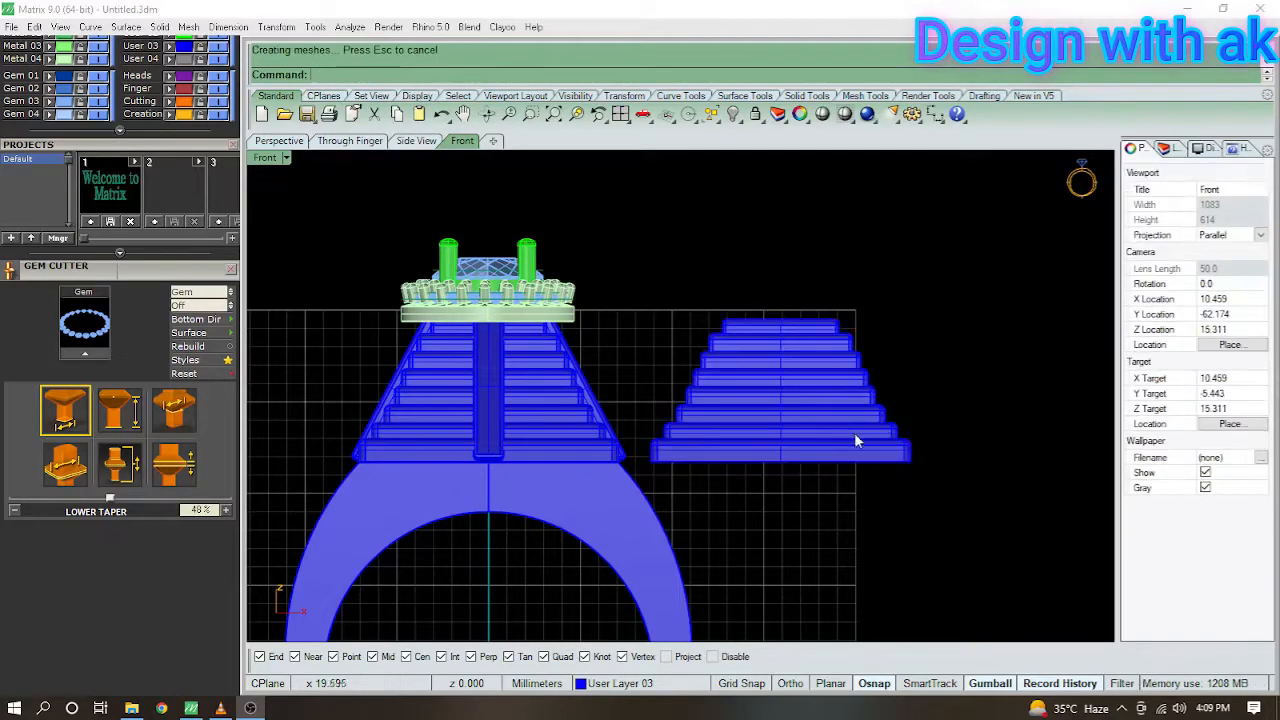
Move the unioned tier copy along the X axis in the top view, back over the original tiers.
left_click(756, 325)
key("ctrl+F1")
scroll(805, 436, "down", 4)
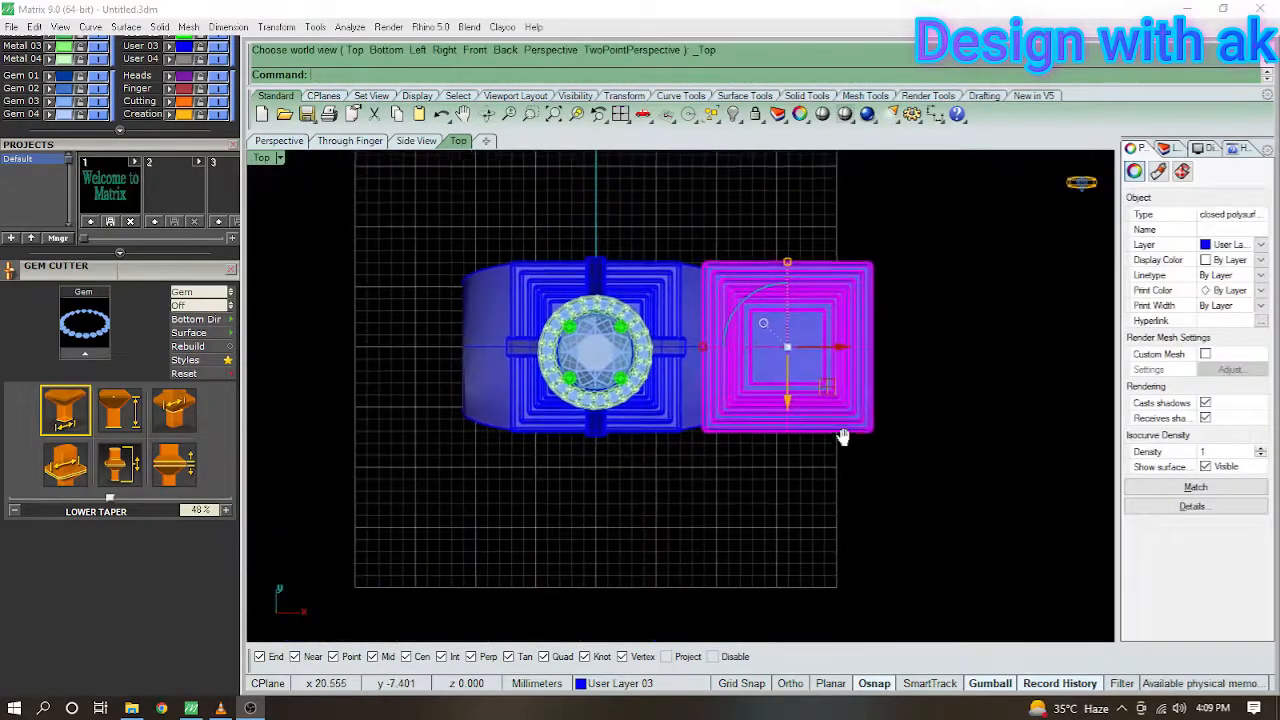
left_click_drag(844, 348, 631, 349)
Align the unioned copy with the ring's centre in the front view, shrink it slightly and lower it inside the original tiers.
key("ctrl+F2")
scroll(695, 395, "up", 3)
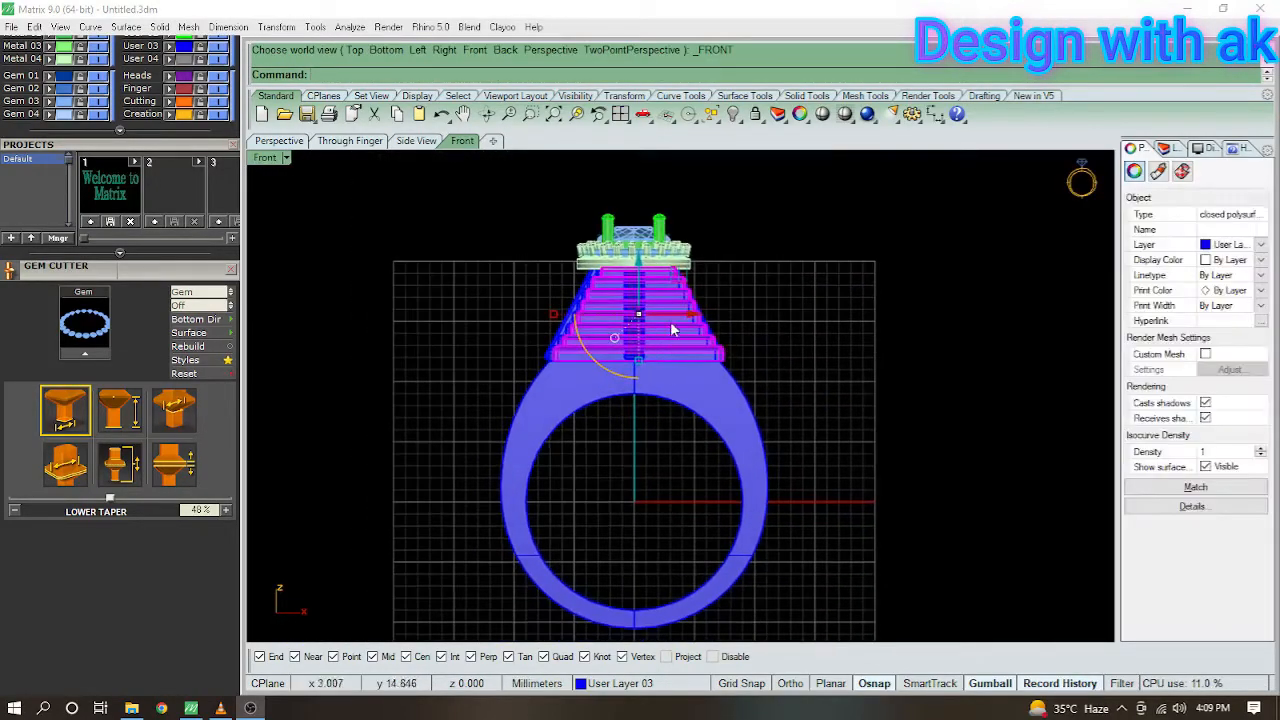
left_click_drag(658, 318, 642, 315)
left_click_drag(590, 322, 596, 292)
scroll(492, 345, "up", 3)
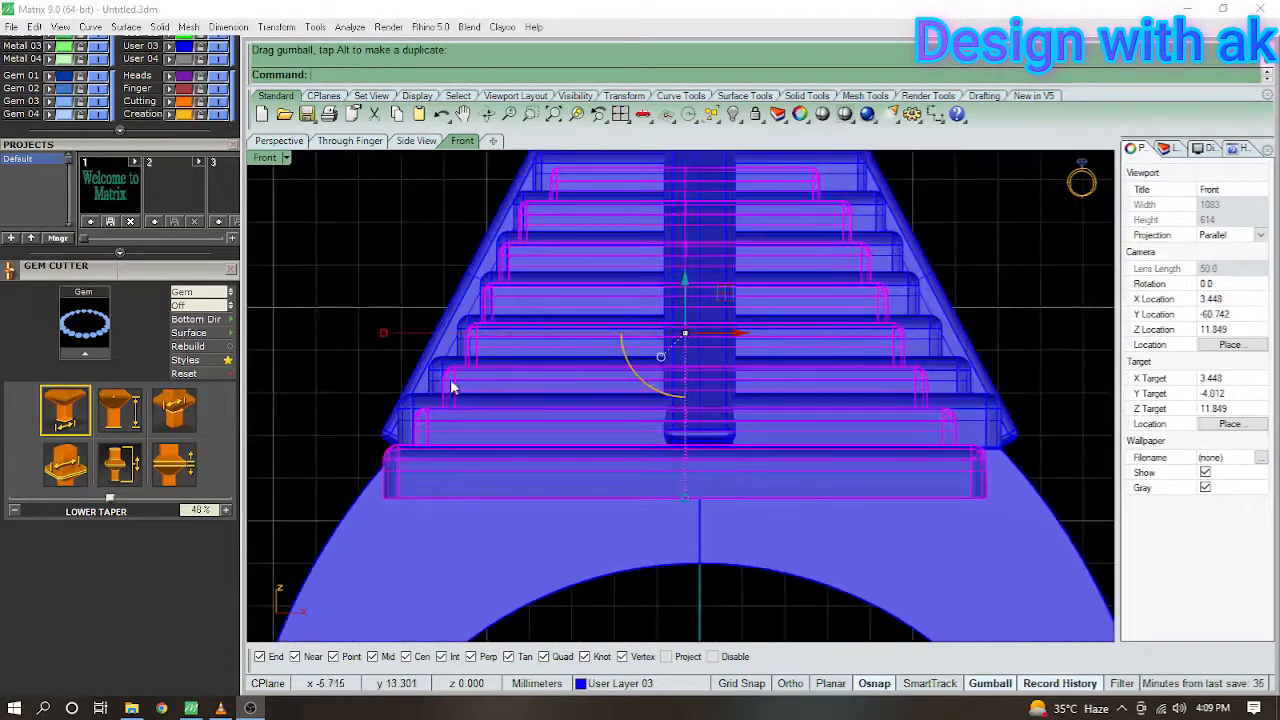
scroll(500, 350, "down", 2)
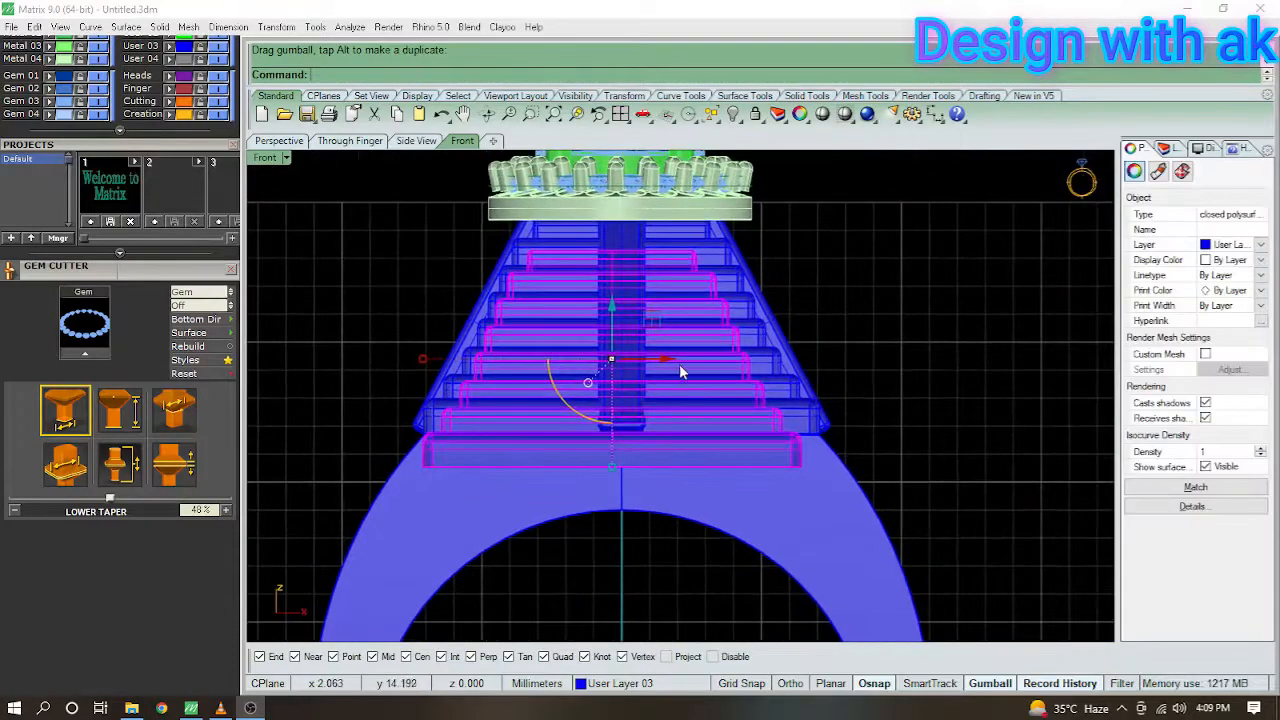
right_click_drag(680, 366, 799, 484)
left_click(682, 501)
scroll(686, 443, "up", 4)
left_click(743, 432)
key("F2")
scroll(785, 405, "up", 1)
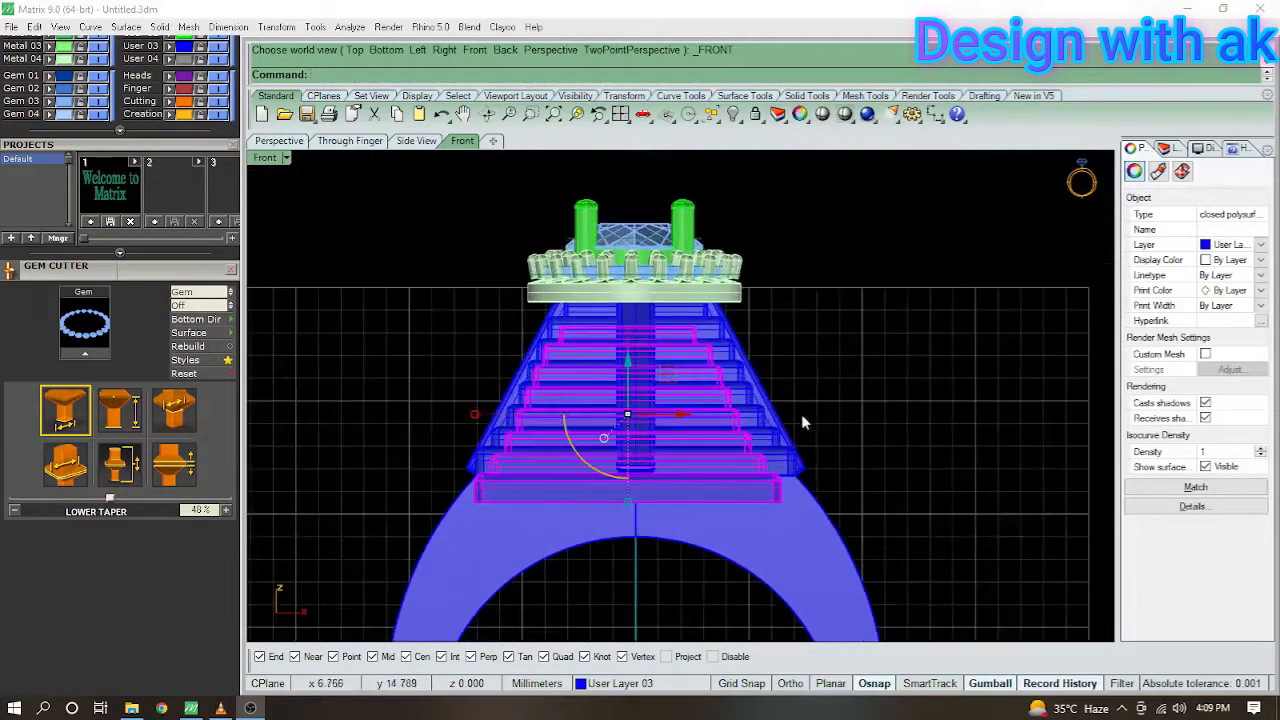
Try subtracting the shrunken tier copy from the original tiers and ring with Boolean Difference, and undo the cut.
scroll(798, 370, "down", 3)
left_click_drag(563, 320, 974, 446)
scroll(771, 452, "up", 9)
scroll(780, 447, "down", 4)
type("bd")
key("Return")
left_click(740, 463)
key("Return")
right_click_drag(691, 431, 757, 534, "ctrl+shift")
key("ctrl+z")
Stretch the inner tier copy downward with Scale1D in the front view, using its top edge as the origin.
key("ctrl+F2")
scroll(754, 483, "up", 4)
key("Escape")
left_click(711, 474)
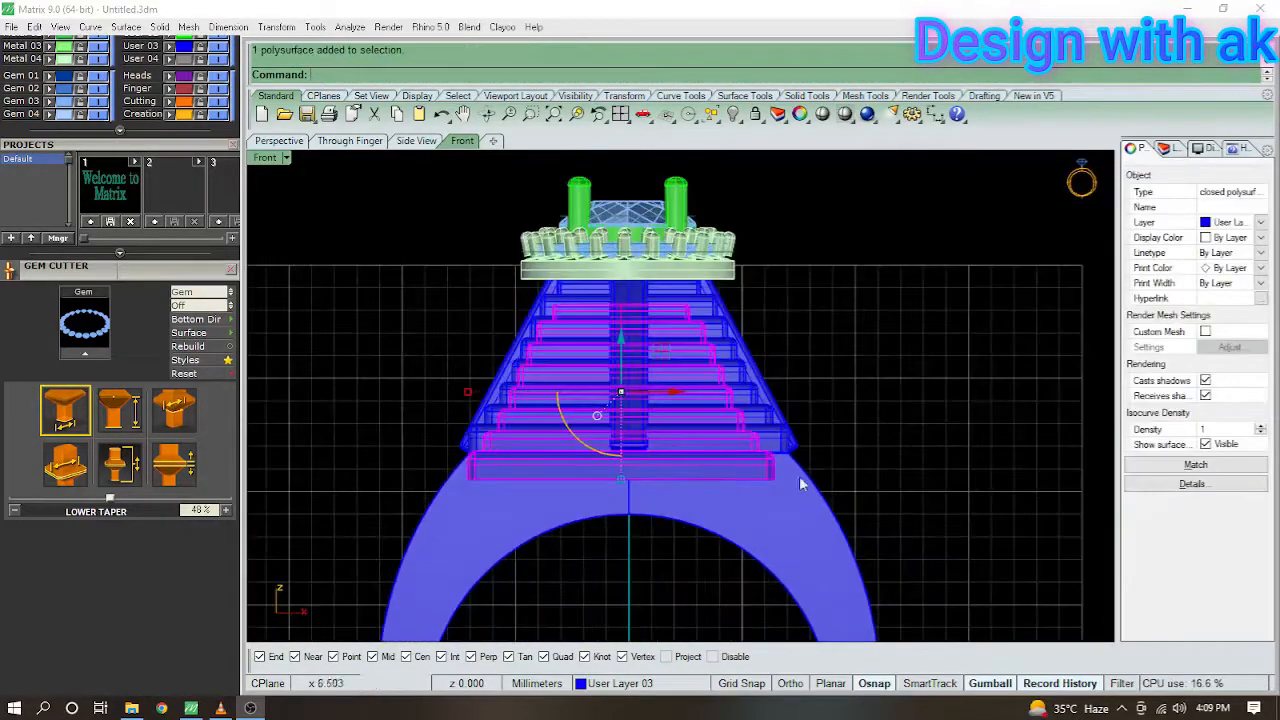
right_click_drag(711, 474, 679, 478)
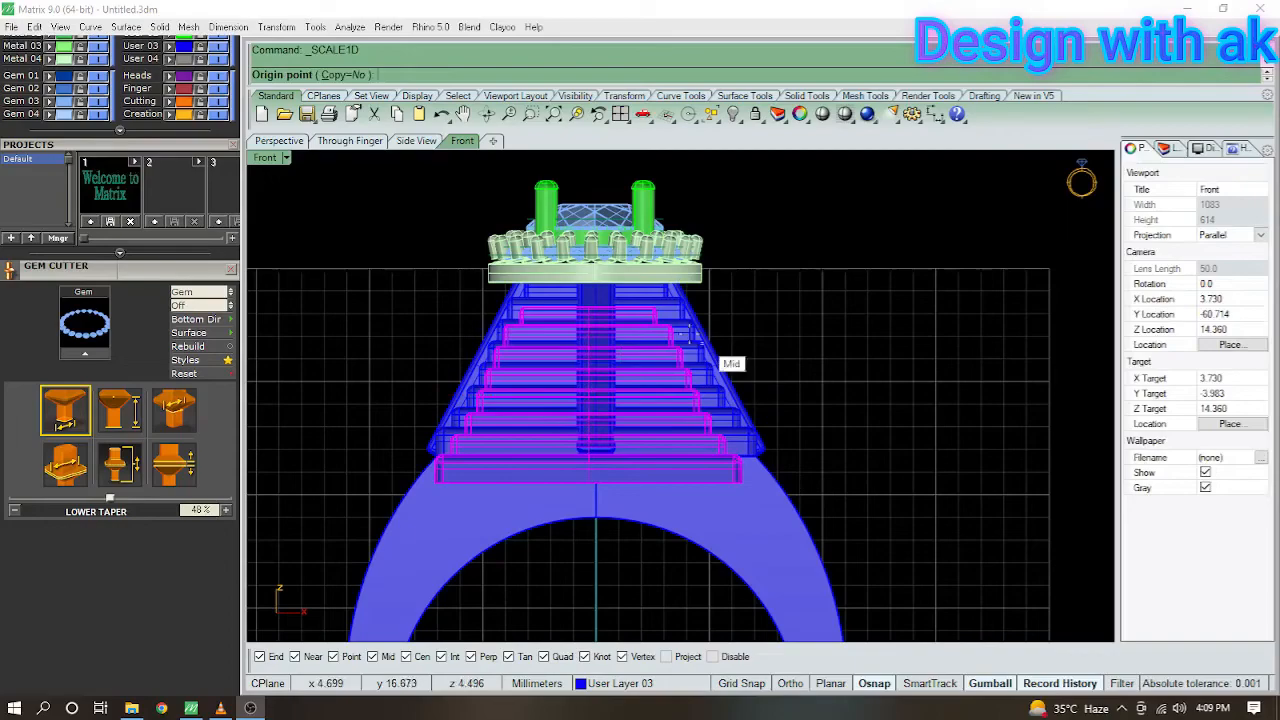
left_click(653, 313)
scroll(641, 400, "down", 2)
right_click_drag(643, 570, 670, 525, "shift")
left_click(657, 516, "shift")
key("F3")
scroll(672, 520, "down", 4)
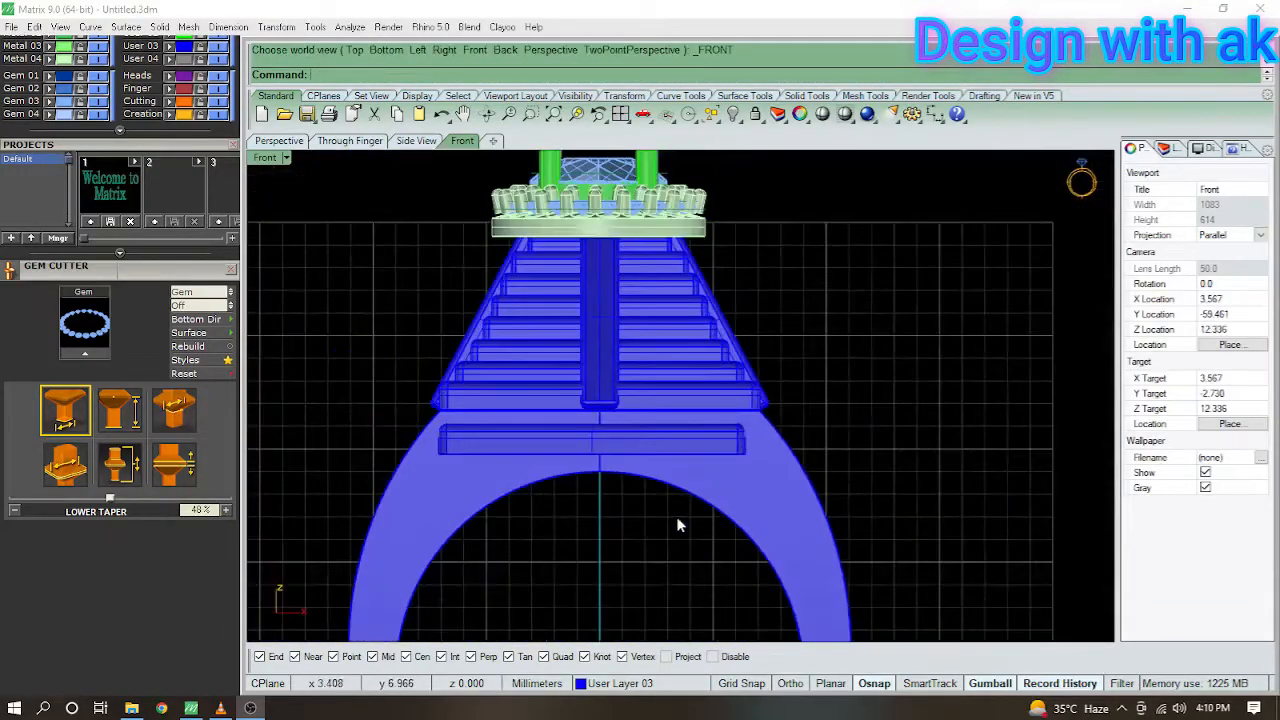
Display the front view in wireframe to tell the overlapping original tiers and inner copy apart.
key("ctrl+alt+w")
scroll(682, 450, "up", 8)
right_click_drag(737, 454, 649, 546)
left_click(725, 494)
scroll(700, 502, "down", 5)
key("Escape")
key("F3")
left_click(685, 485)
left_click(894, 443)
scroll(776, 407, "down", 2)
right_click_drag(821, 361, 802, 406)
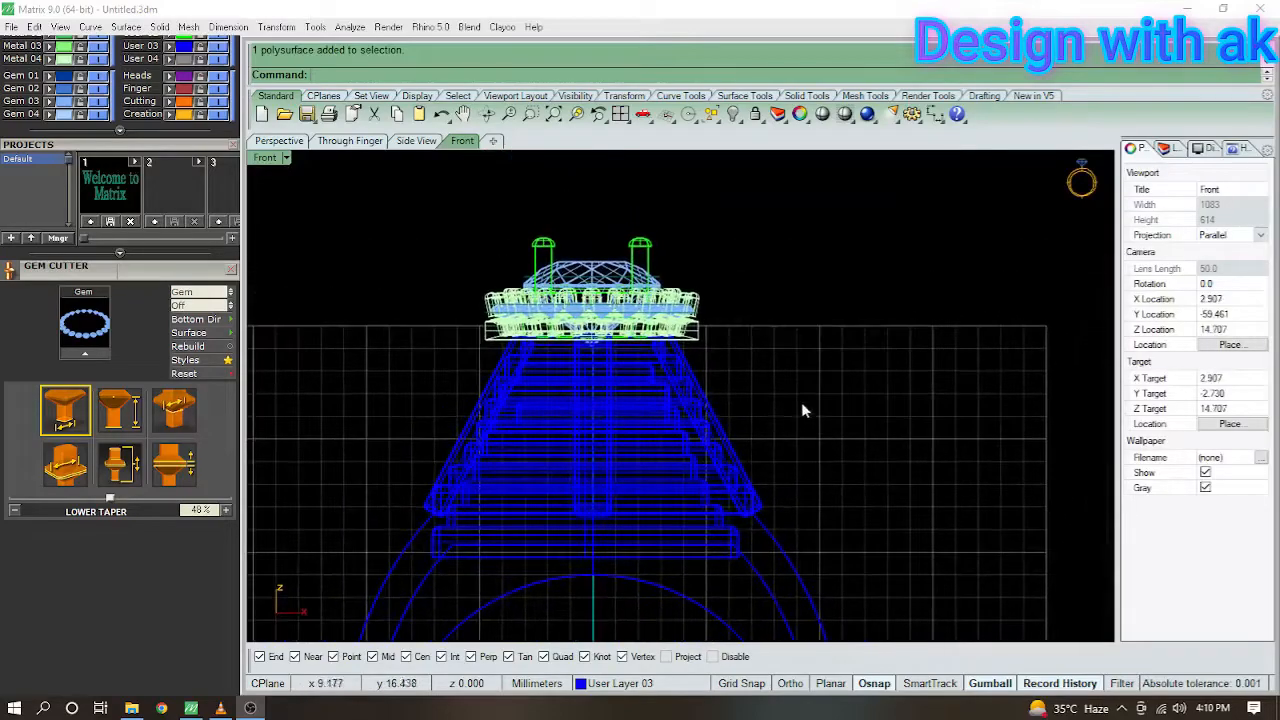
Try a Boolean Difference that subtracts the stretched inner copy from the grouped original tiers and the ring.
left_click(469, 418)
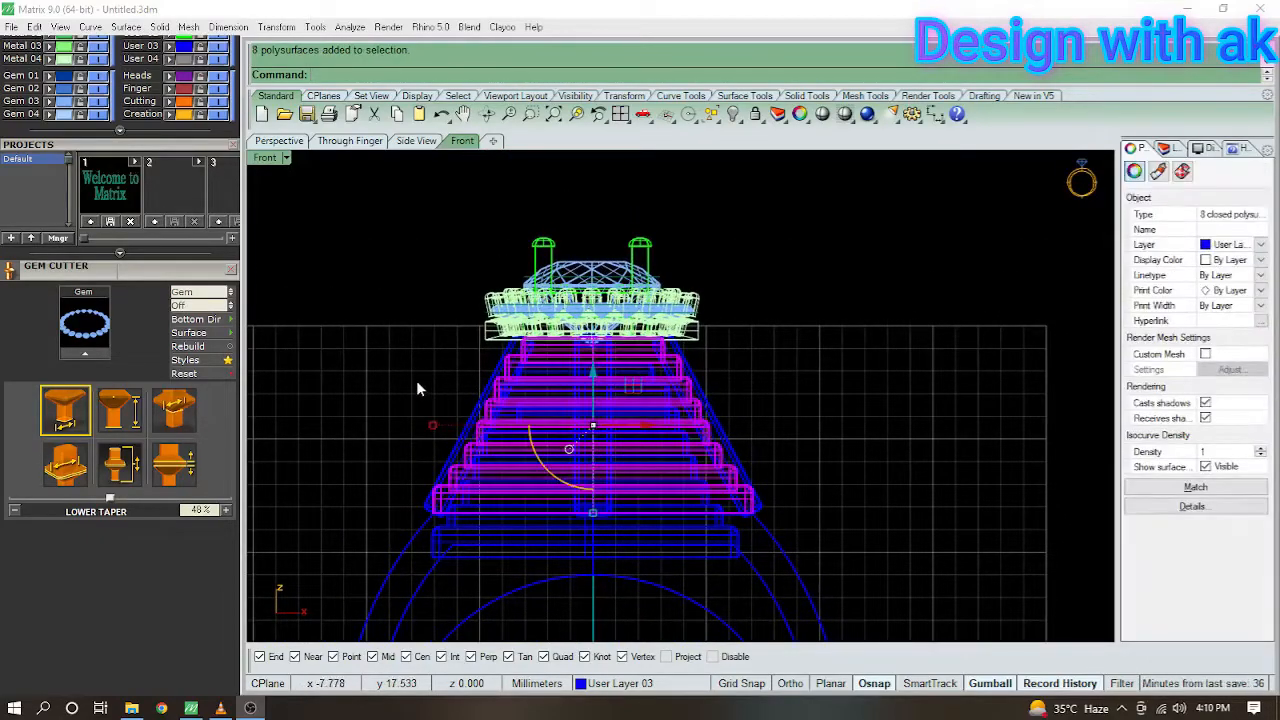
key("Escape")
left_click(461, 432)
left_click(506, 452)
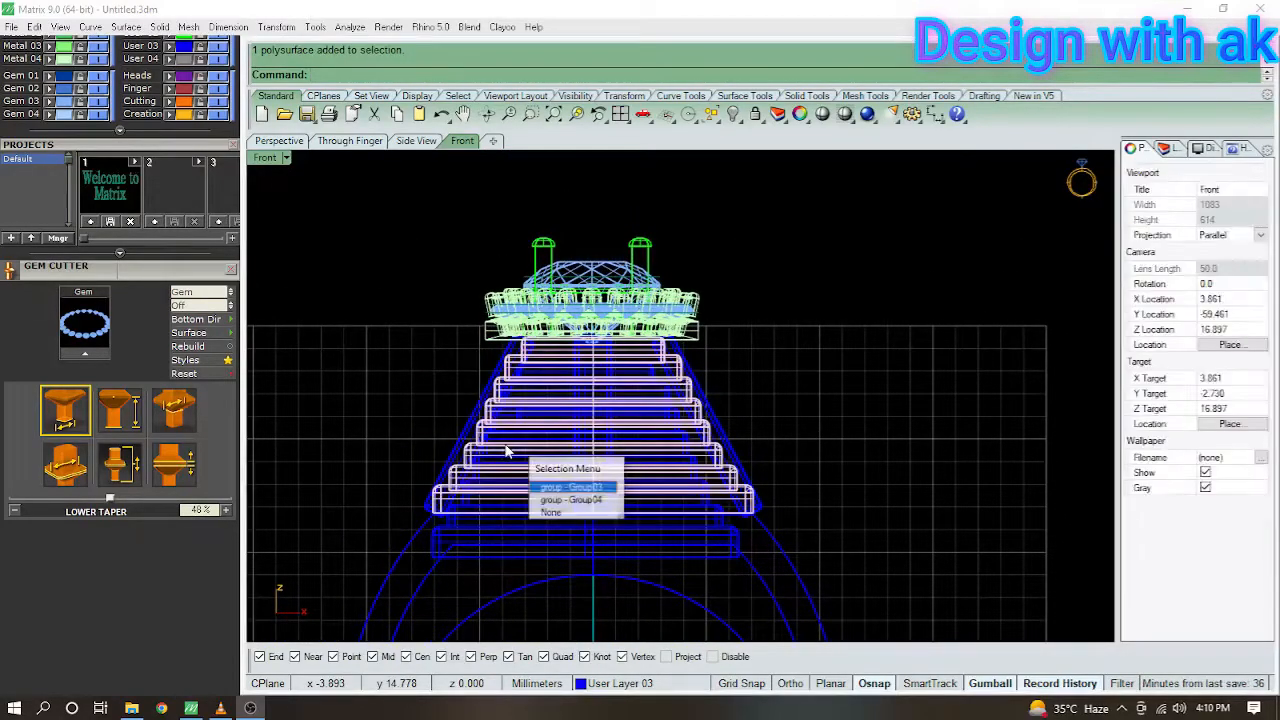
left_click(537, 487)
scroll(654, 480, "up", 3)
scroll(706, 486, "down", 3)
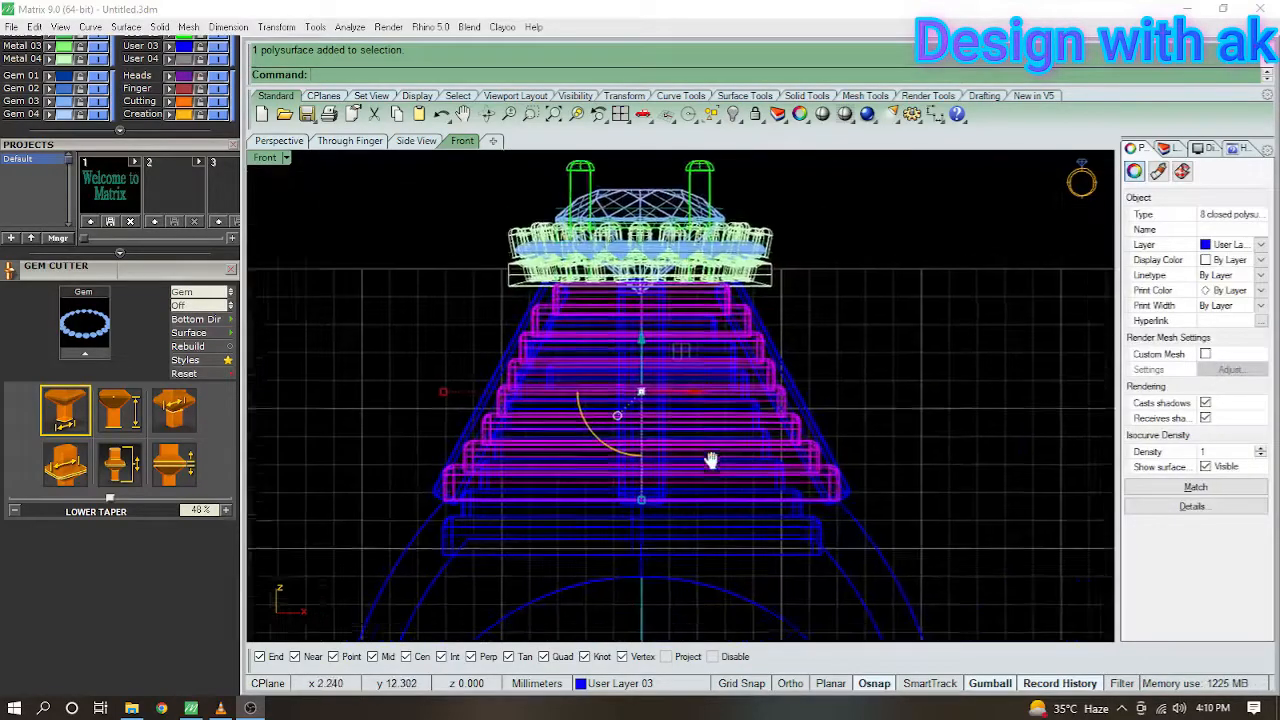
key("Return")
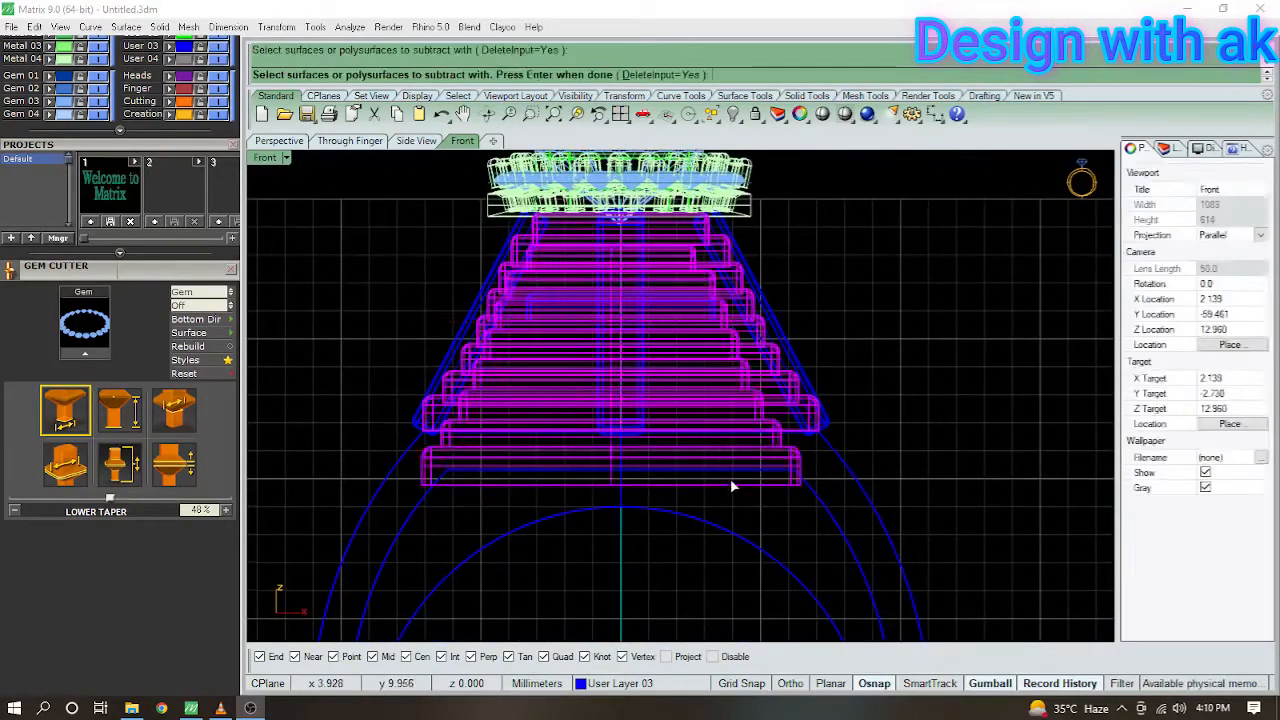
key("Return")
Set the view back to Shaded, examine the ring from below, and undo the Boolean Difference.
right_click_drag(713, 523, 323, 262, "ctrl+shift")
left_click(286, 157)
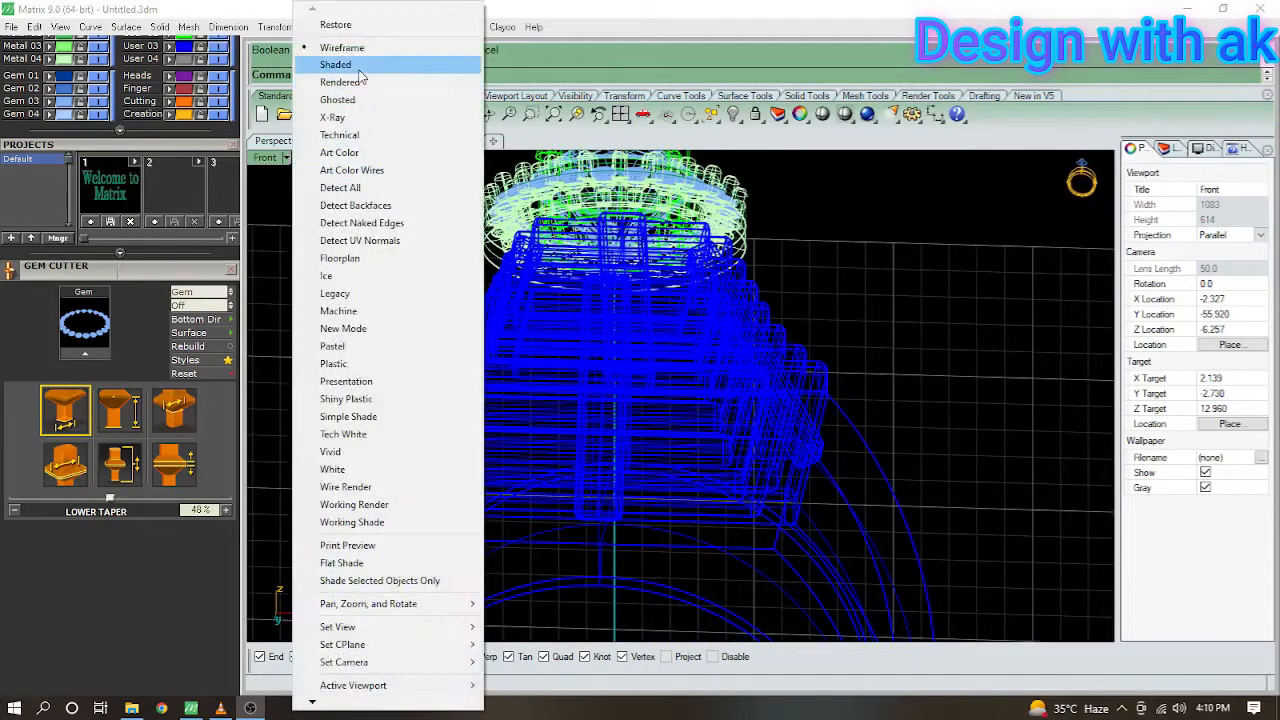
left_click(343, 60)
right_click_drag(635, 443, 649, 286, "ctrl+shift")
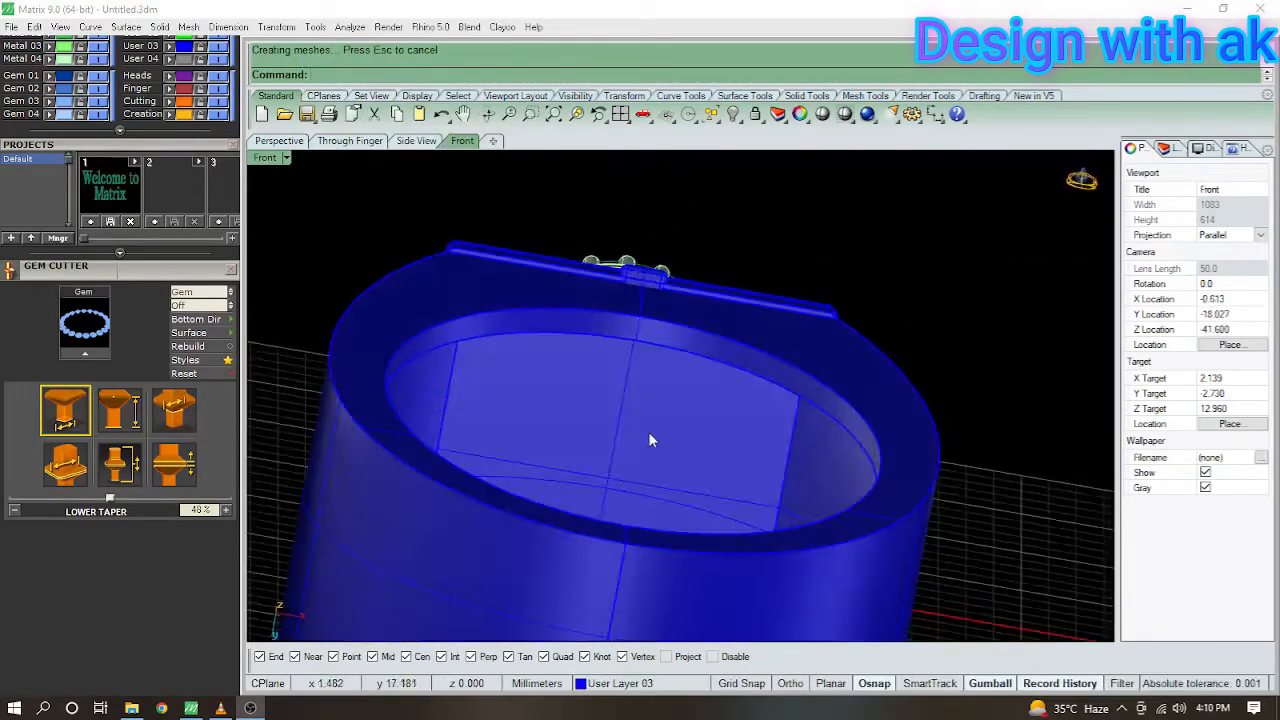
left_click(648, 431)
right_click_drag(648, 391, 648, 551, "ctrl+shift")
key("ctrl+F2")
key("ctrl+z")
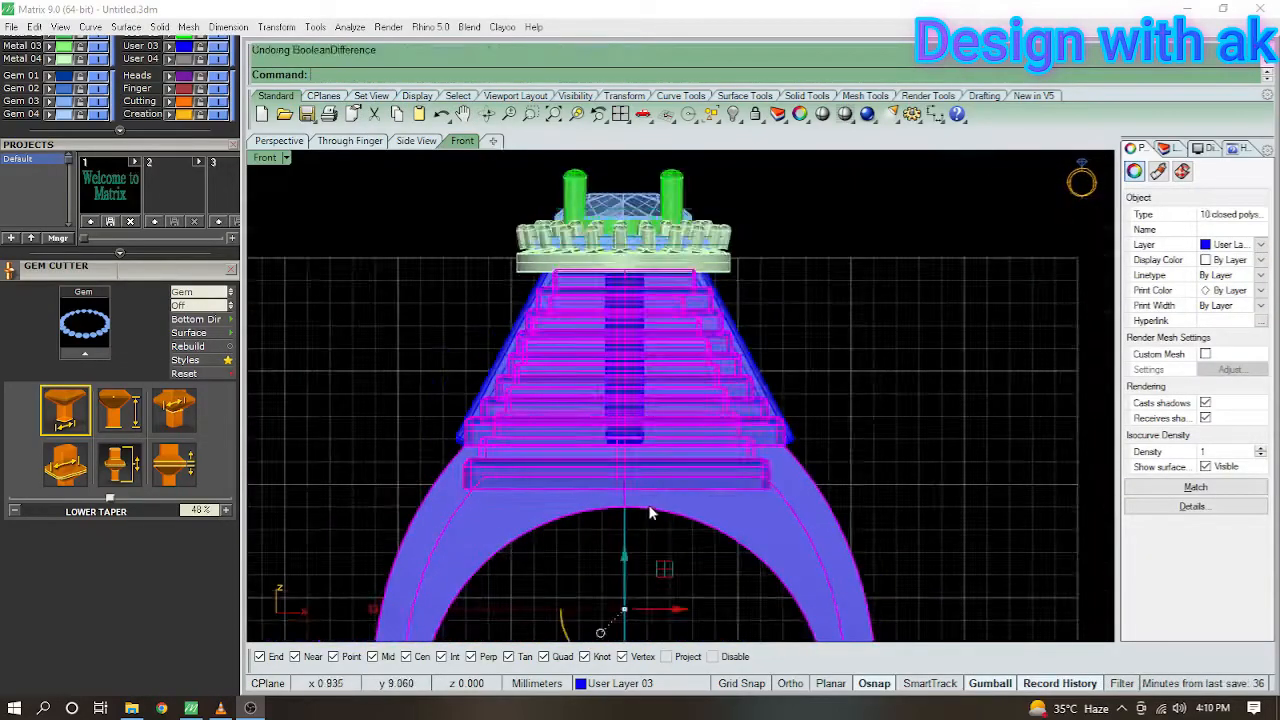
Put a control-point cage around the unioned inner copy for cage editing.
key("Escape")
scroll(672, 483, "up", 4)
right_click_drag(574, 473, 740, 540, "ctrl+shift")
left_click(648, 505)
key("ctrl+F1")
right_click_drag(780, 458, 760, 522)
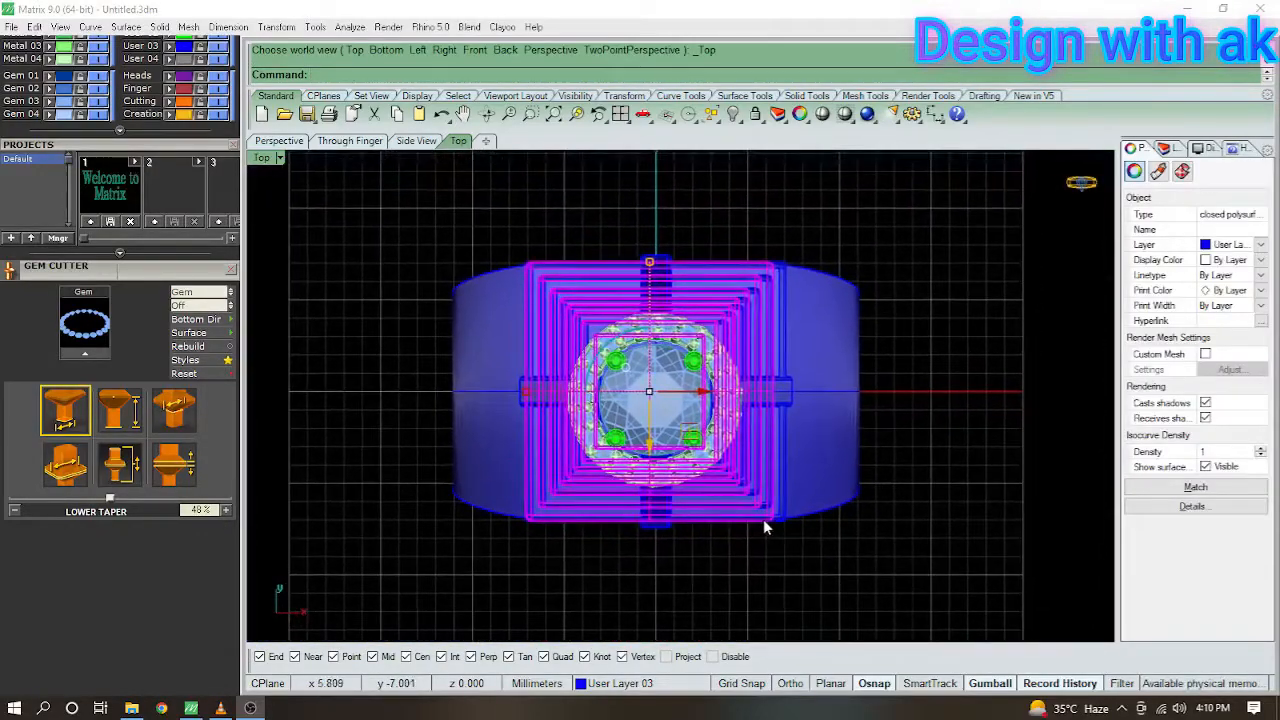
key("Return")
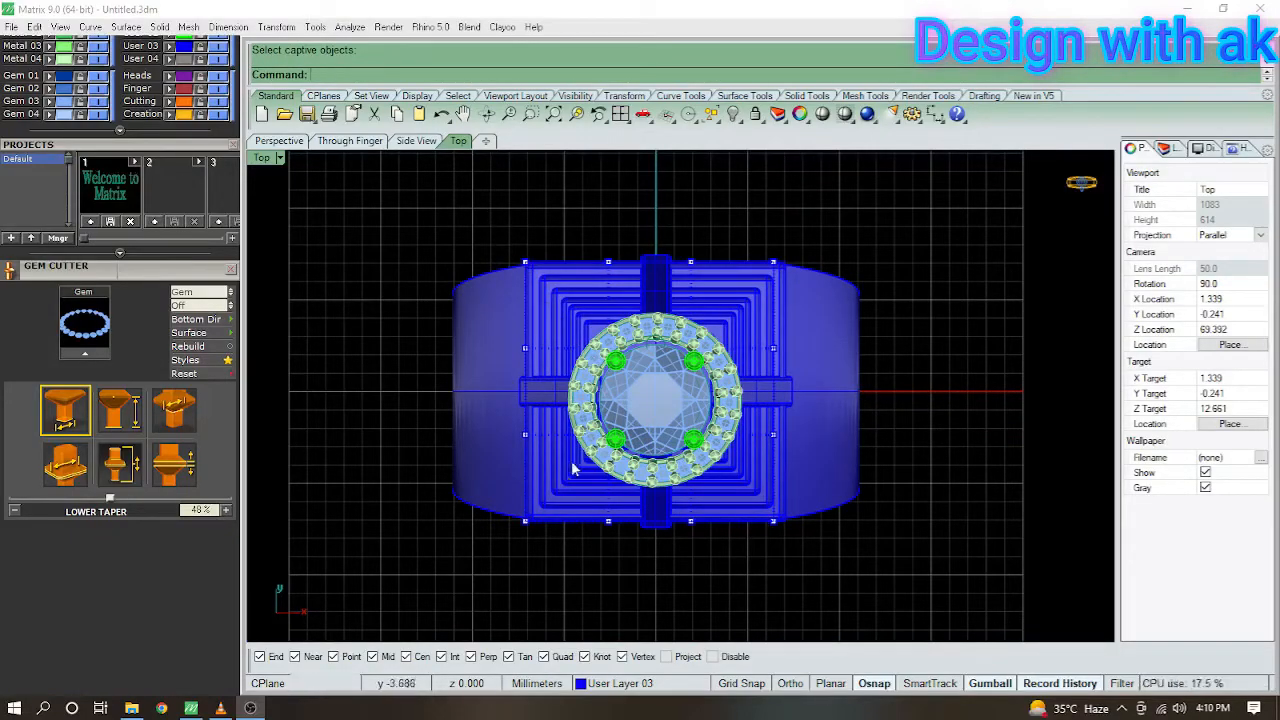
key("ctrl+F2")
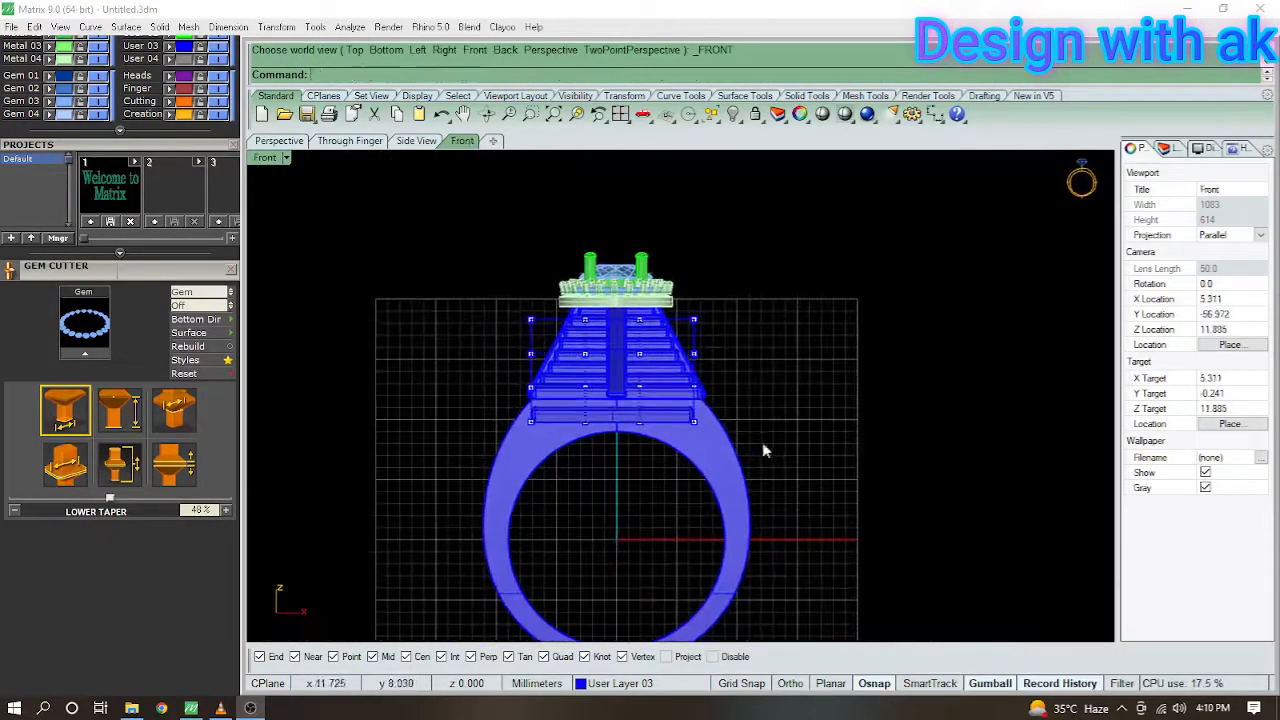
Try scaling the cage's lowest row of control points inward in the top view.
scroll(690, 447, "up", 3)
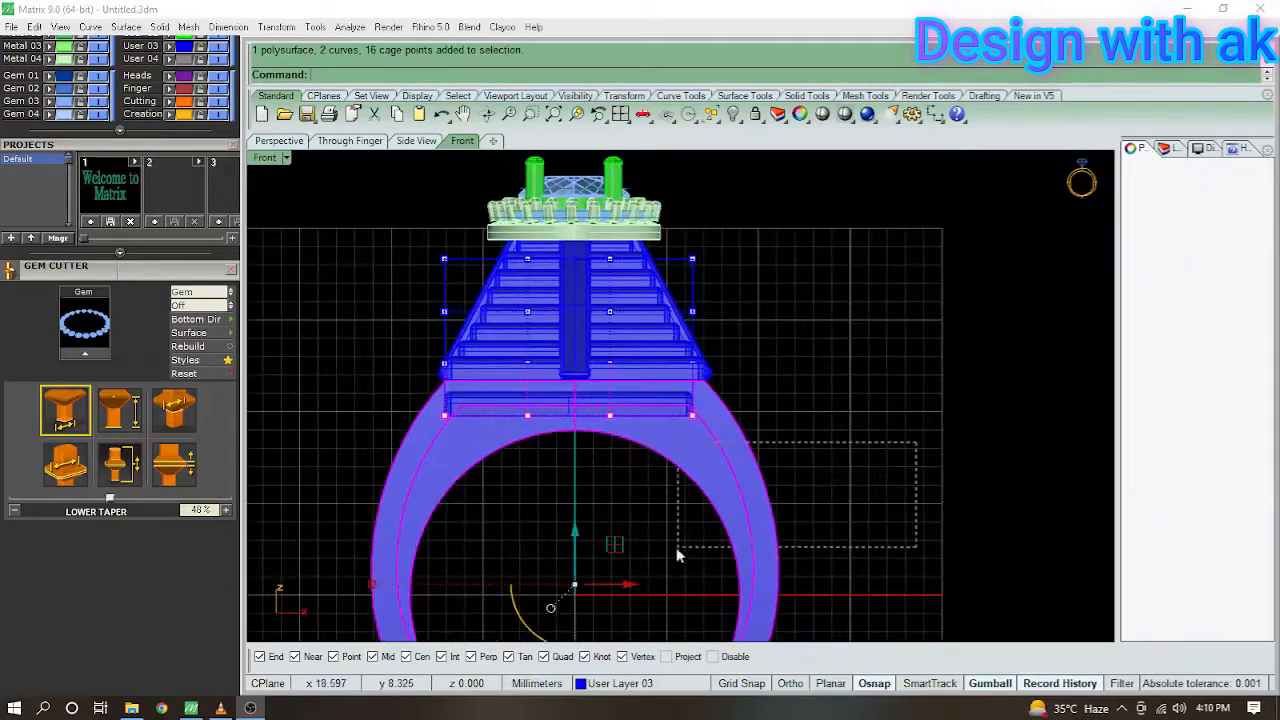
key("ctrl+F1")
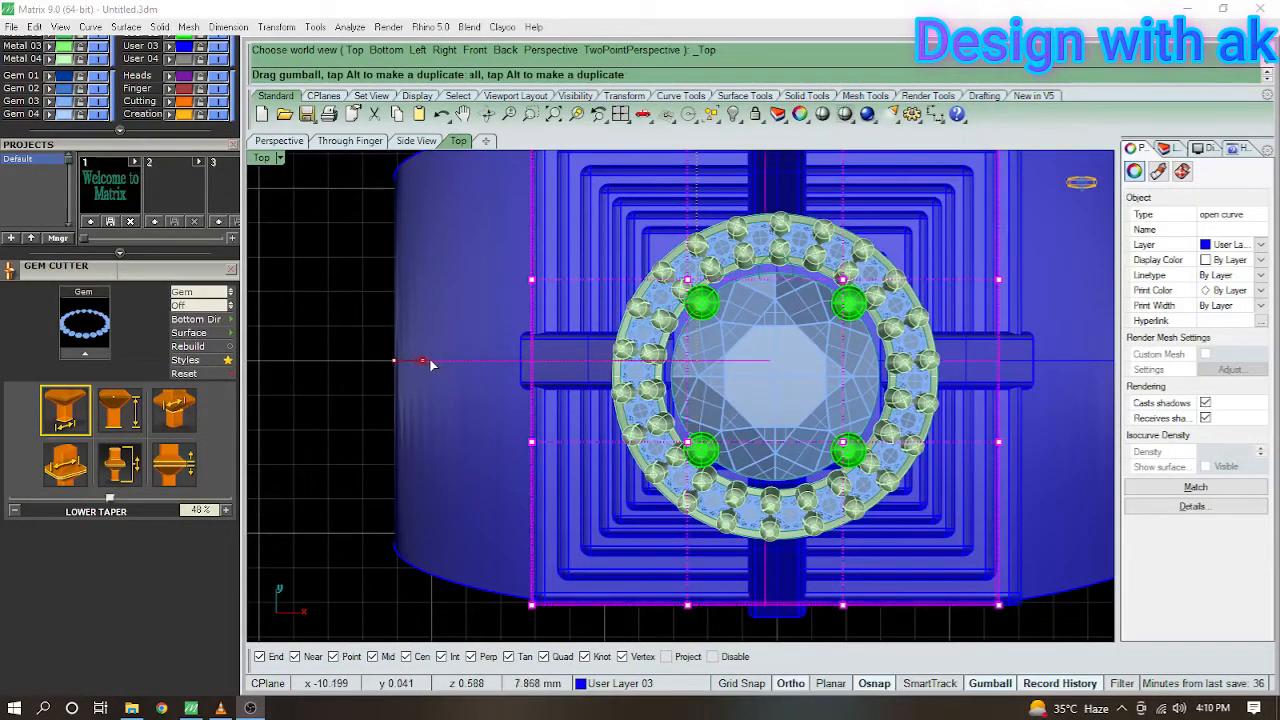
left_click_drag(501, 360, 506, 360, "shift")
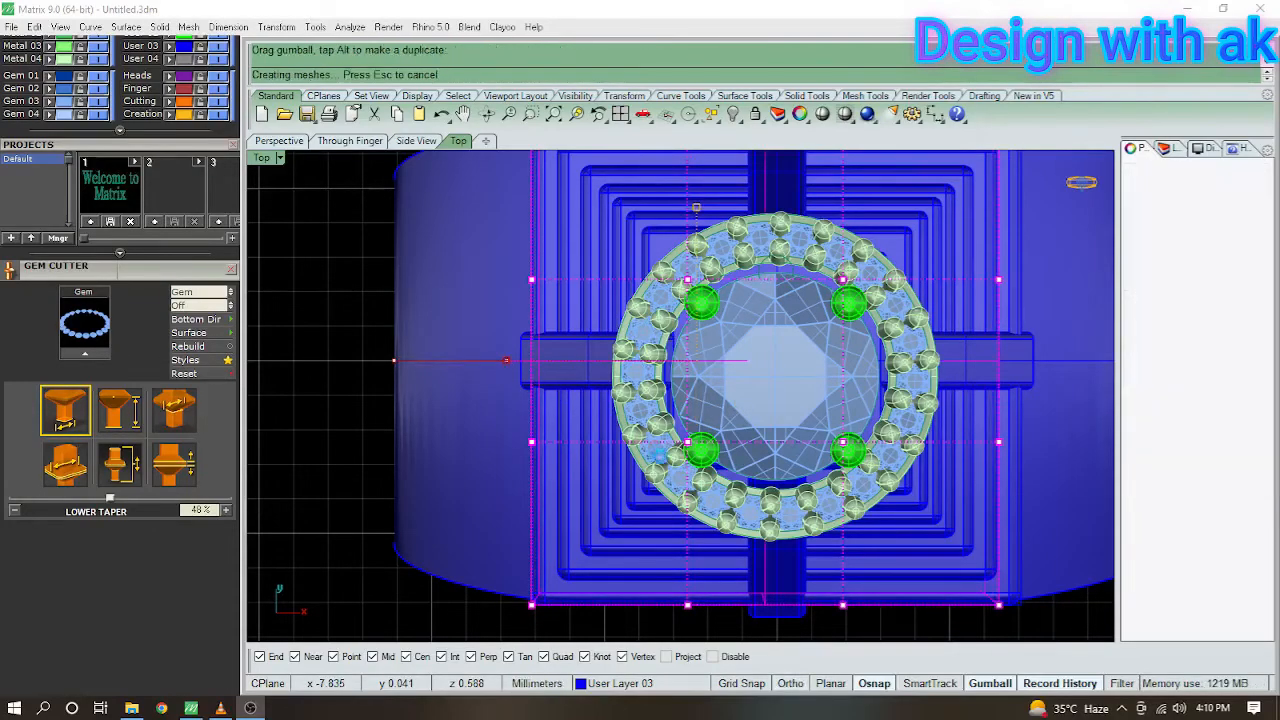
right_click_drag(689, 551, 740, 300, "ctrl+shift")
scroll(785, 447, "down", 5)
right_click_drag(785, 447, 753, 443, "ctrl+shift")
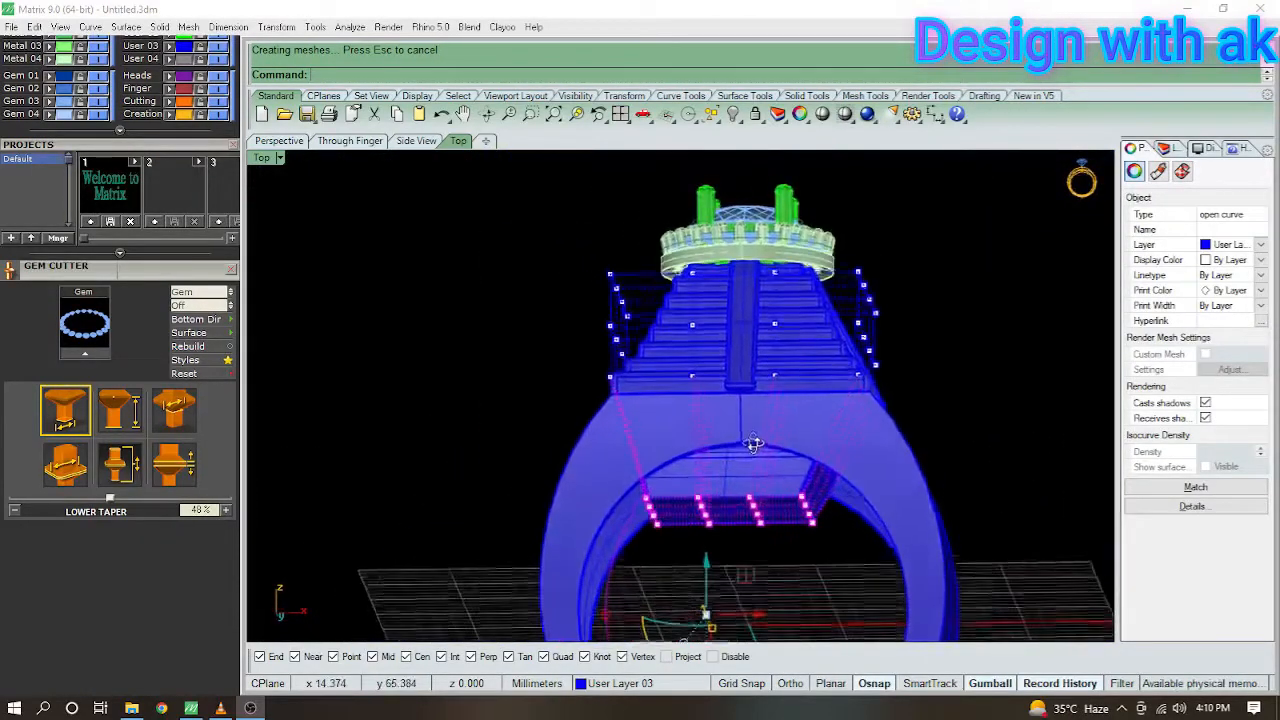
right_click_drag(773, 490, 760, 409, "ctrl+shift")
left_click(760, 411)
Undo the last scaling of the lower cage points.
key("ctrl+F1")
right_click_drag(757, 500, 791, 506)
key("ctrl+F2")
key("ctrl+z")
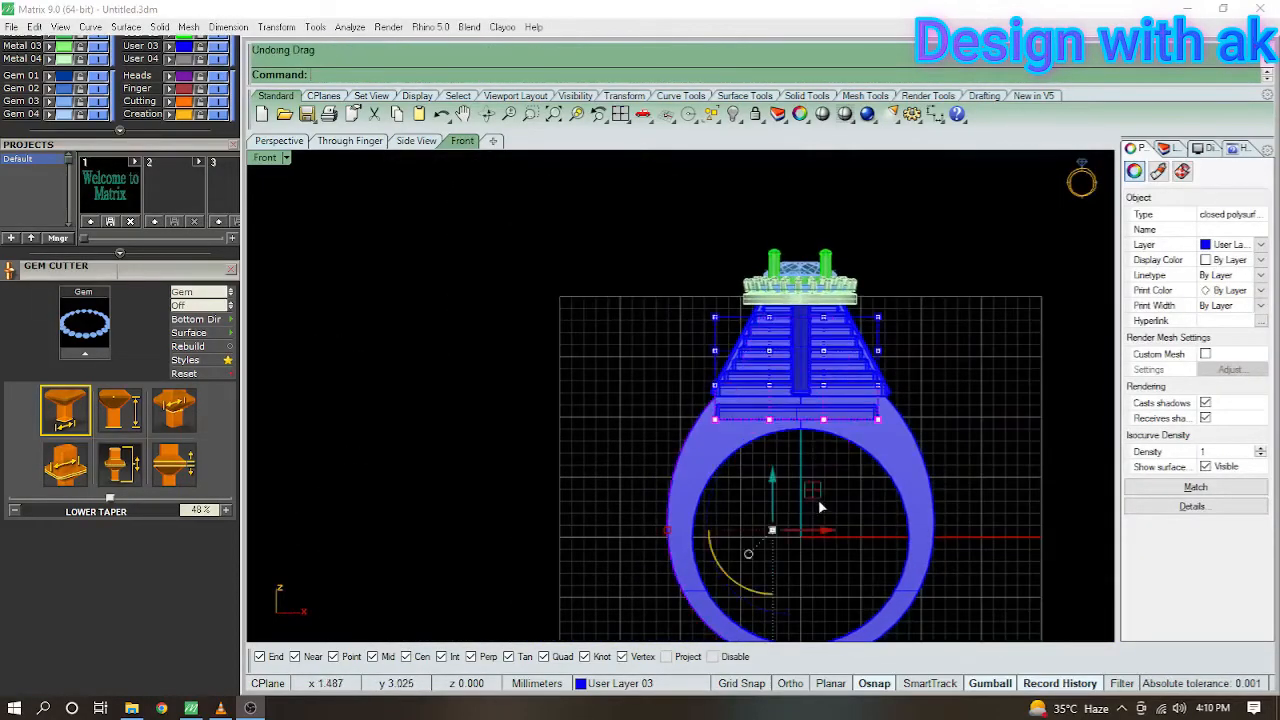
Scale only the cage's lowest control points uniformly inward in the top view to taper the inner copy's base.
right_click_drag(746, 437, 731, 501)
scroll(723, 466, "up", 4)
key("ctrl+F1")
right_click_drag(645, 481, 793, 307, "ctrl+shift")
scroll(690, 460, "up", 3)
right_click_drag(614, 420, 660, 485, "ctrl+shift")
key("ctrl+F1")
right_click_drag(733, 466, 685, 289)
scroll(691, 495, "up", 7)
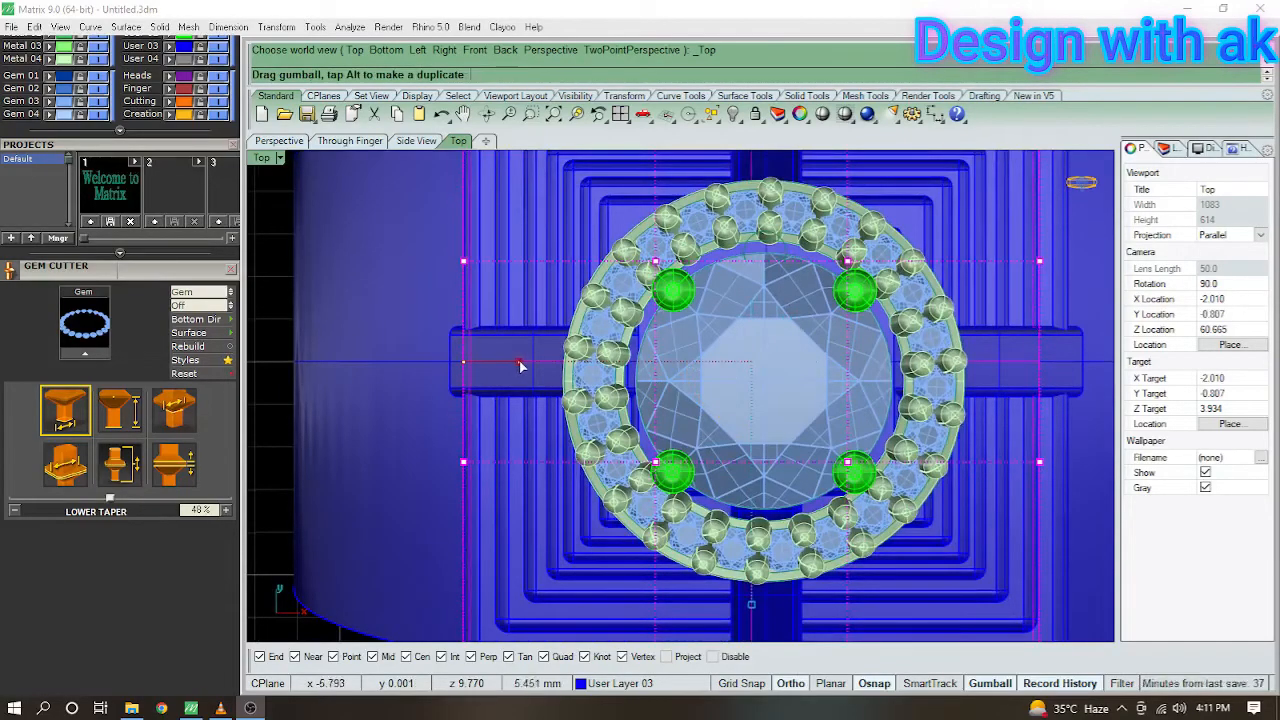
scroll(594, 399, "down", 6)
right_click_drag(646, 494, 688, 298, "ctrl+shift")
scroll(703, 386, "up", 4)
right_click_drag(703, 386, 705, 452, "ctrl+shift")
key("F6")
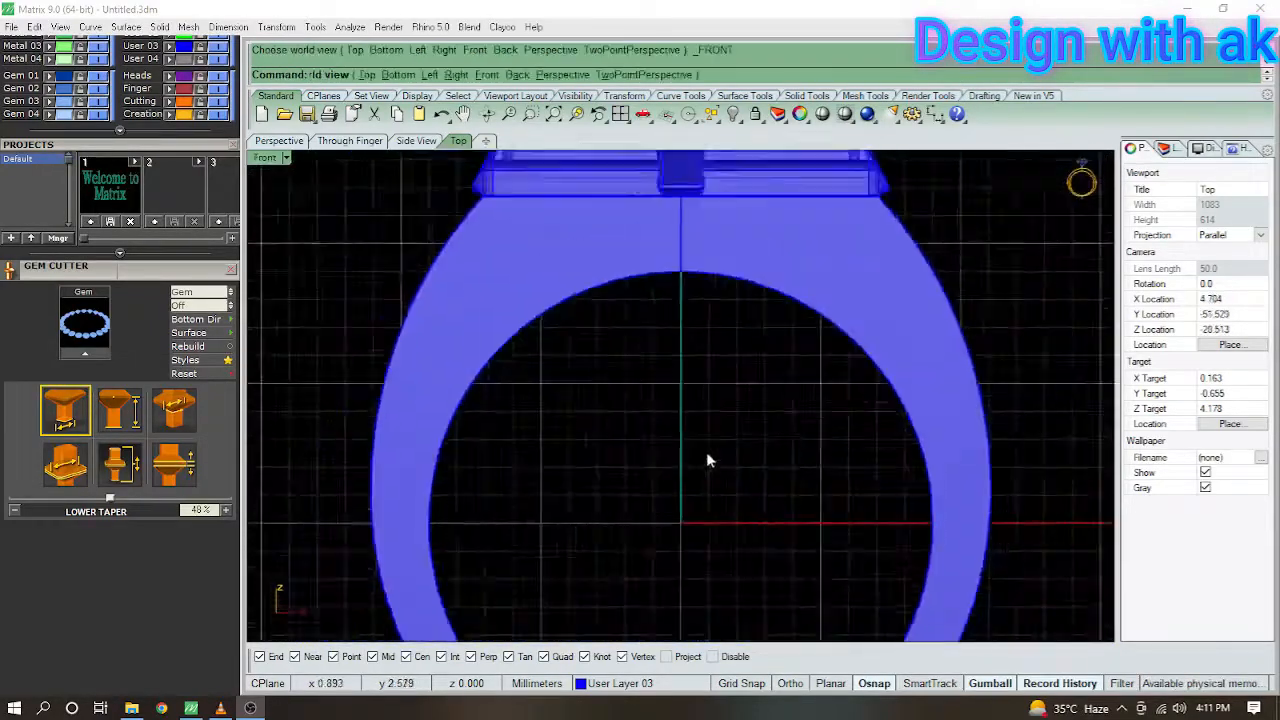
Hollow out the ring and tiers by subtracting the tapered inner copy with Boolean Difference.
scroll(766, 532, "down", 6)
scroll(743, 414, "up", 3)
right_click_drag(794, 404, 751, 451)
left_click(727, 398, "shift")
scroll(726, 412, "down", 2)
type("V")
key("BackSpace")
type("BD")
key("Return")
right_click_drag(691, 516, 769, 509, "ctrl+shift")
scroll(685, 461, "up", 3)
left_click(687, 463)
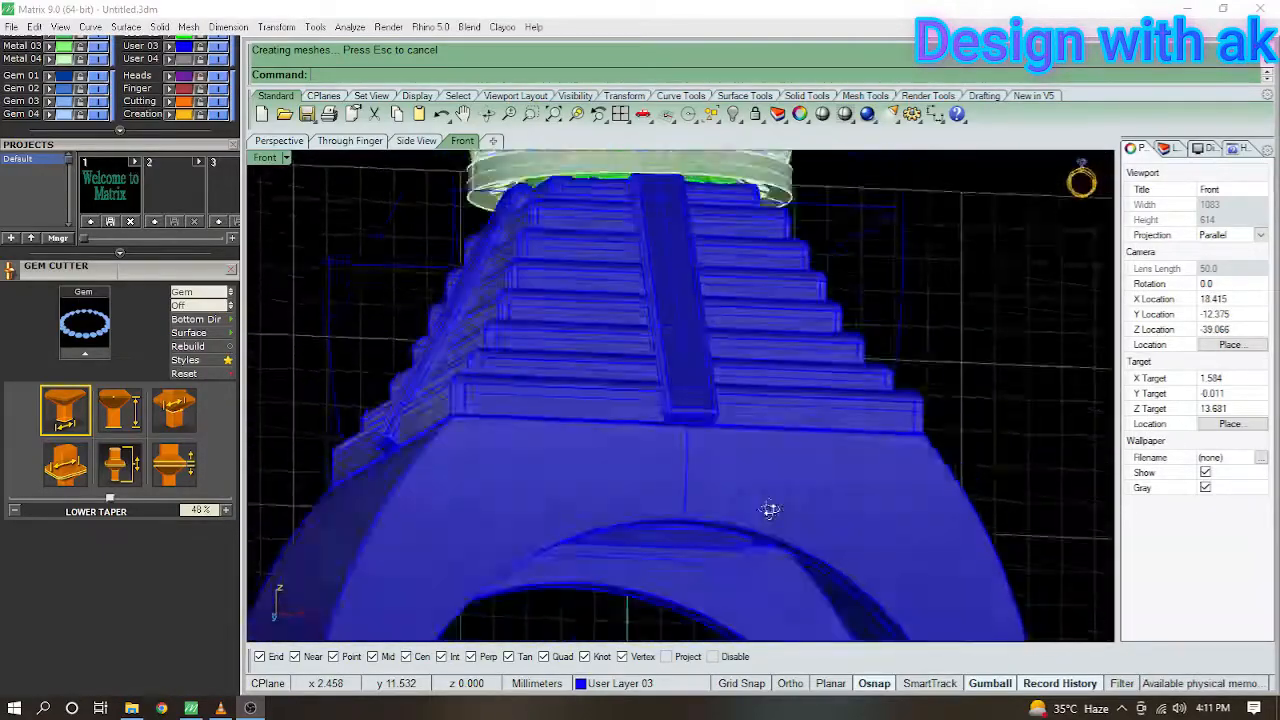
Create a gem cutter for the central round diamond.
key("ctrl+F1")
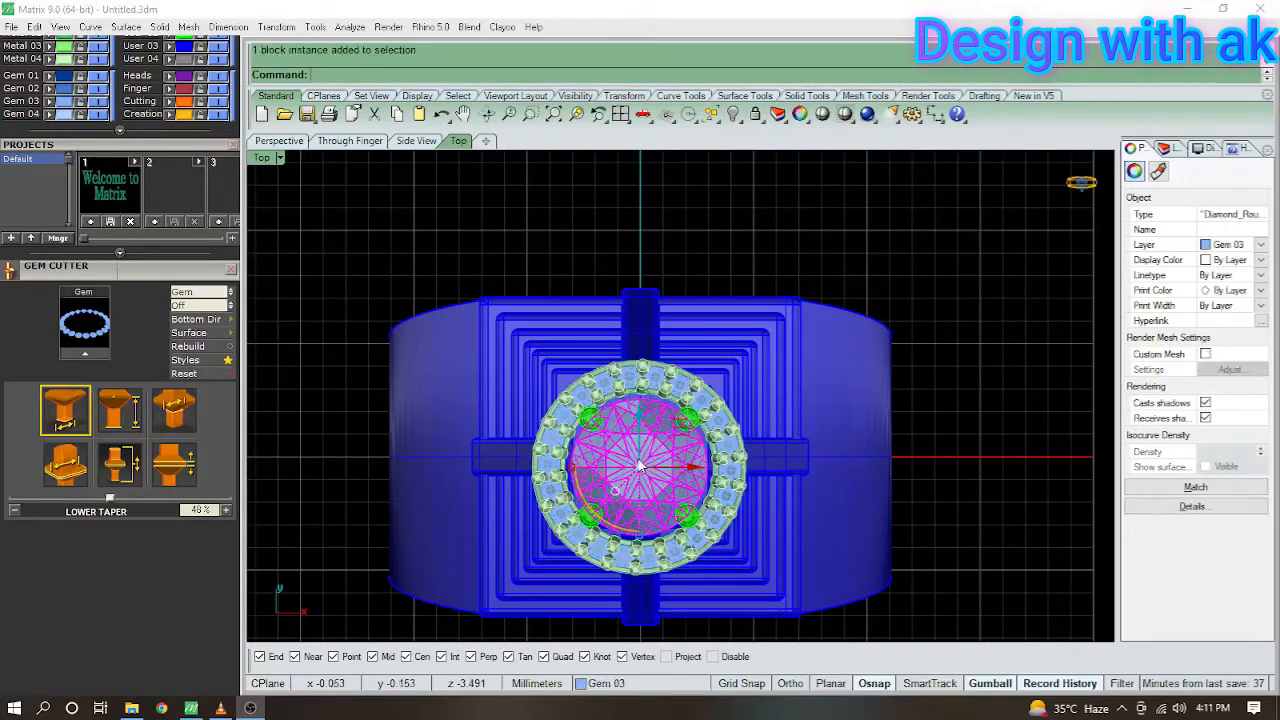
key("F6")
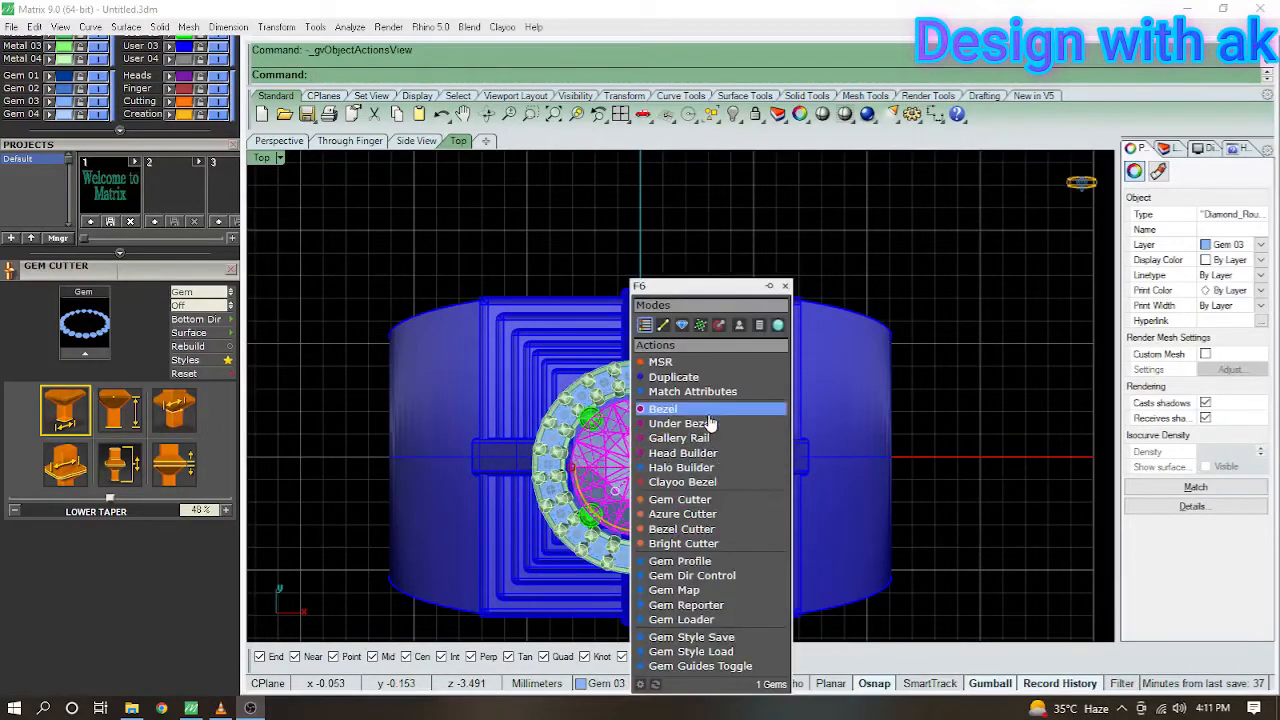
left_click(705, 500)
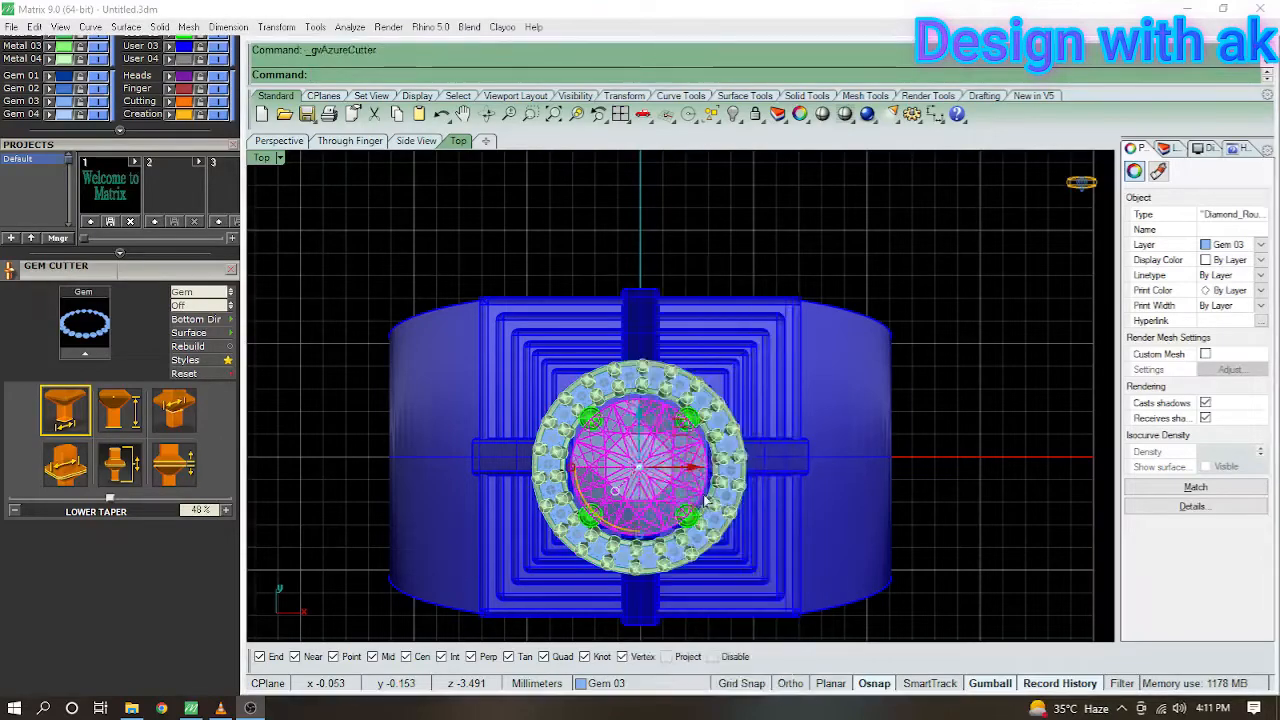
right_click(896, 437)
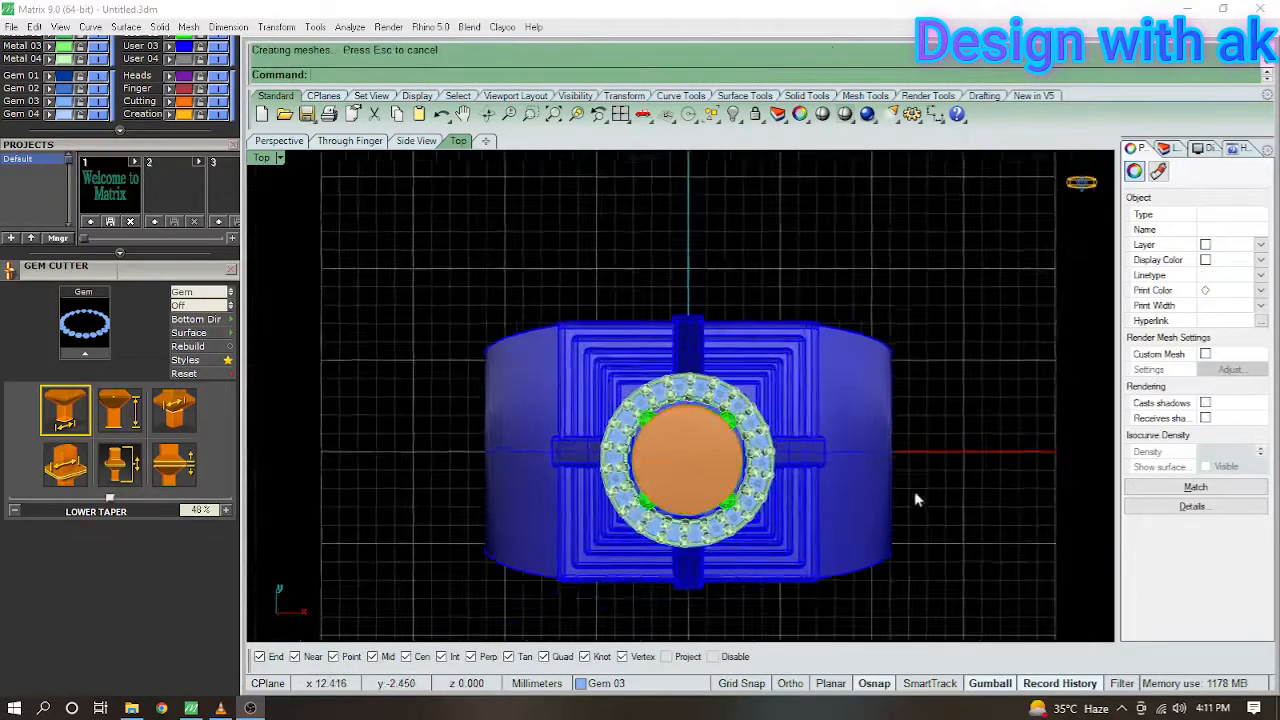
Cut the central gem's seat through the ring, tiers and bars by subtracting the gem cutter with Boolean Difference, excluding the control cage.
right_click_drag(915, 494, 869, 443, "ctrl+shift")
left_click(832, 500)
right_click_drag(832, 500, 824, 455, "ctrl+shift")
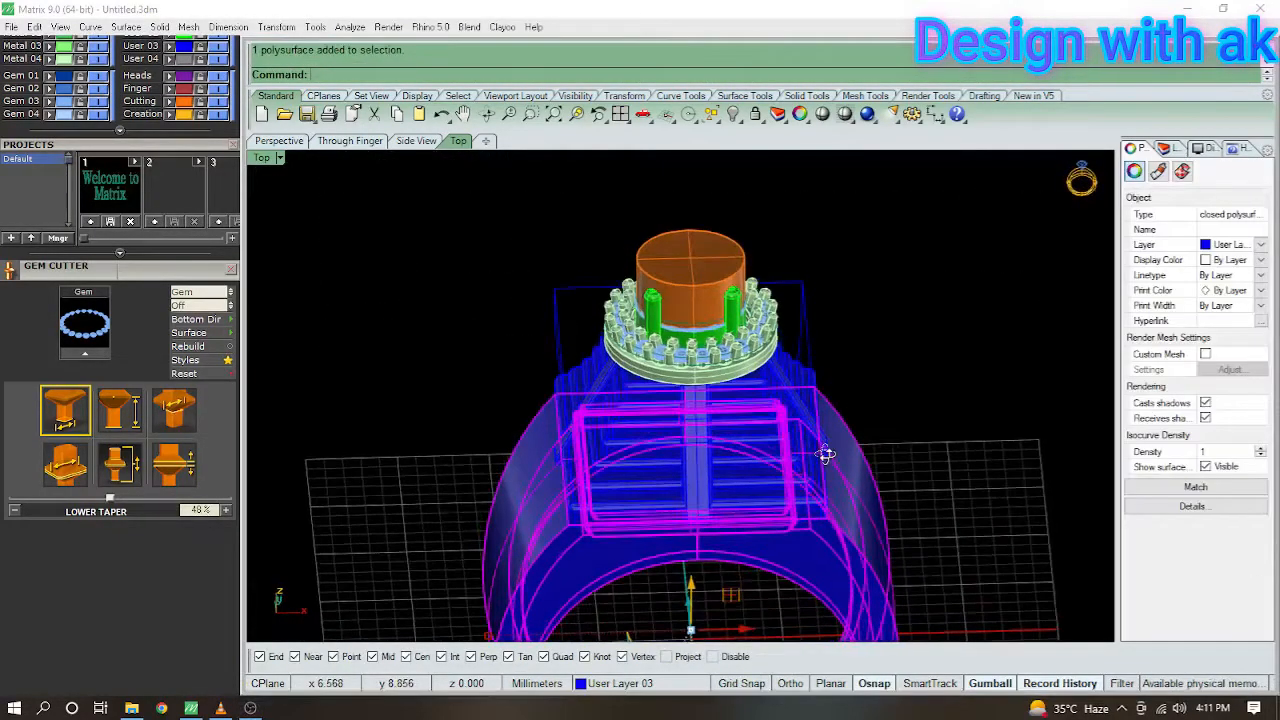
key("F2")
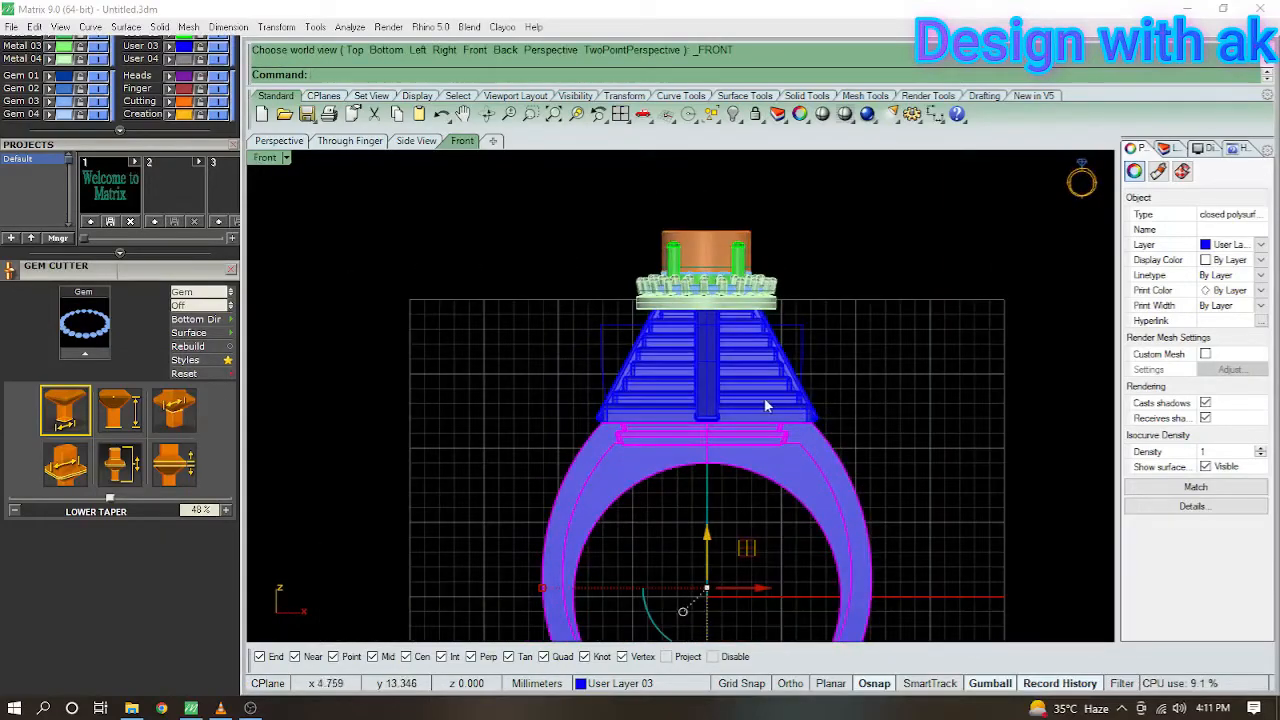
scroll(767, 403, "down", 2)
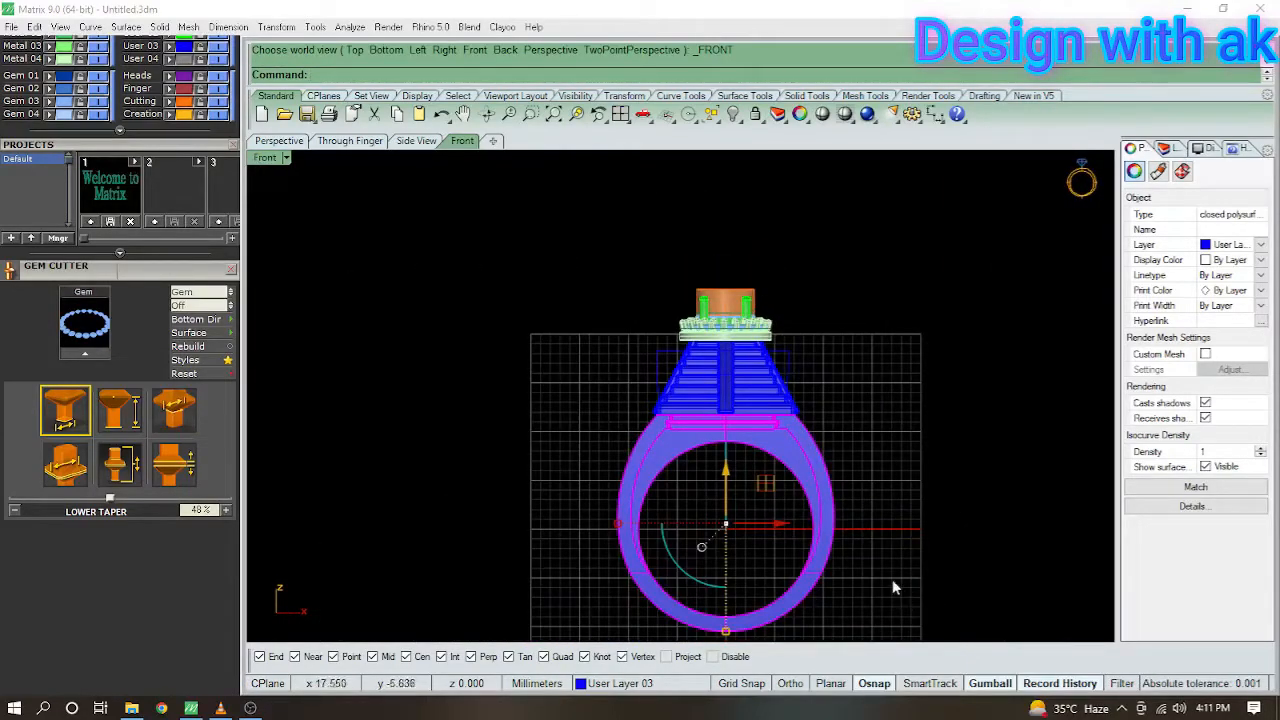
key("ctrl+a")
scroll(850, 545, "up", 3)
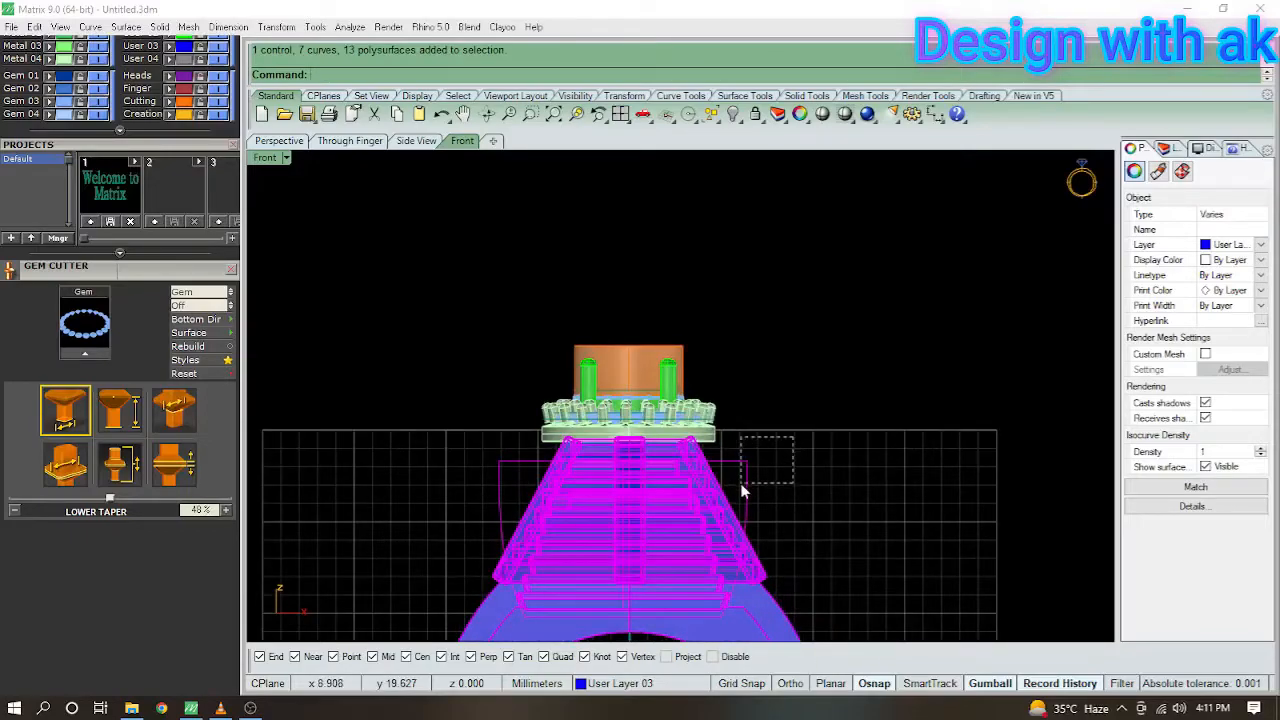
left_click(745, 484, "ctrl")
scroll(800, 490, "up", 3)
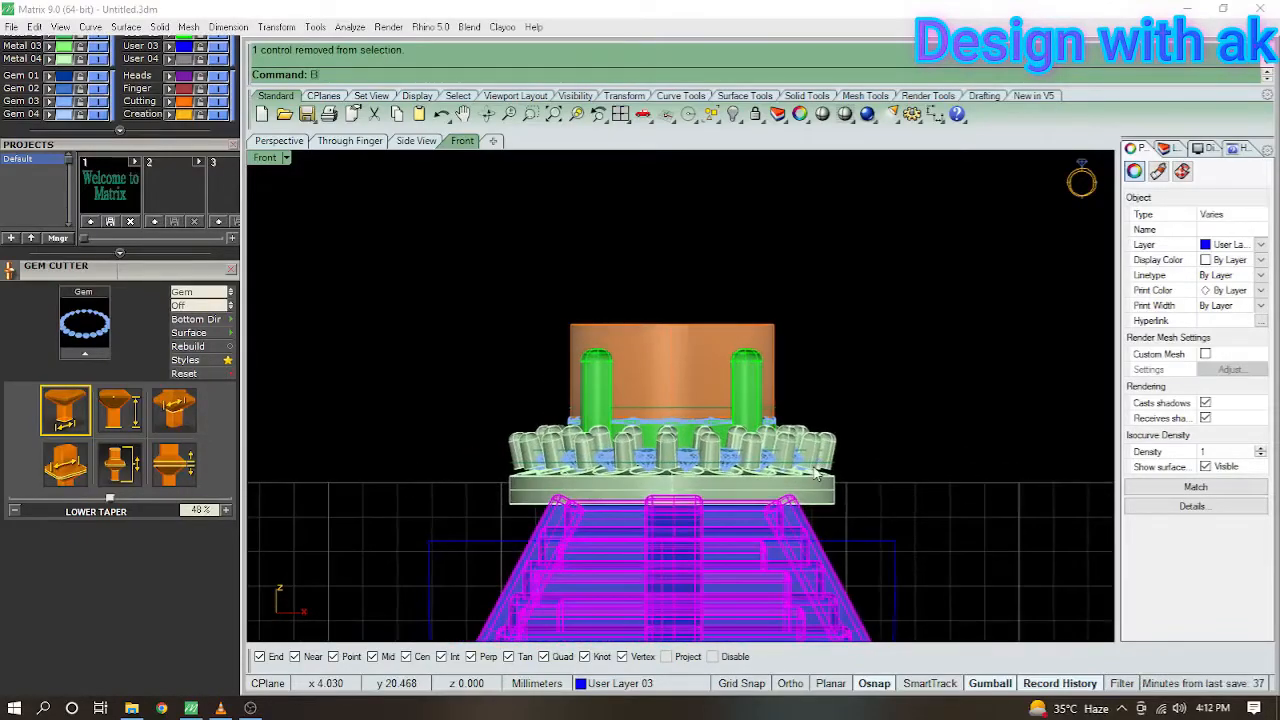
key("Return")
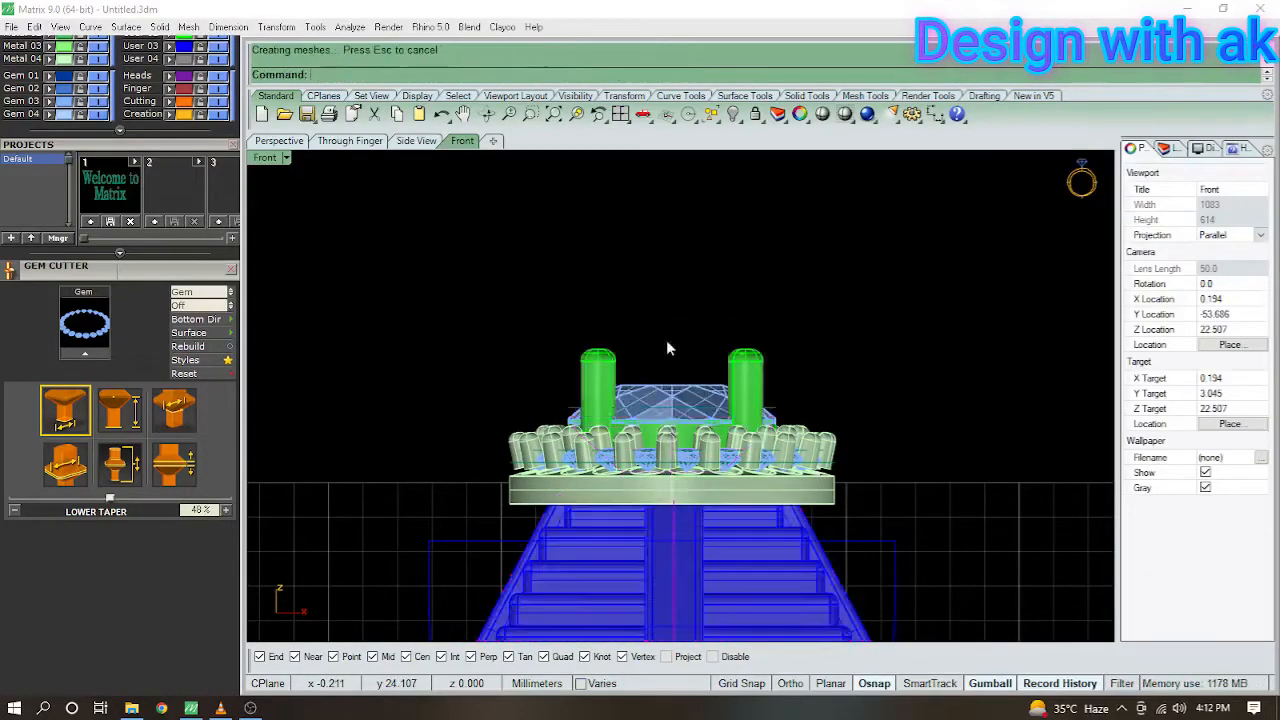
Delete the leftover control cage around the square tiers in the front view.
scroll(682, 369, "down", 5)
right_click_drag(723, 443, 702, 338, "ctrl+shift")
right_click_drag(684, 393, 739, 418, "ctrl+shift")
type("t")
key("Return")
type("f")
key("Return")
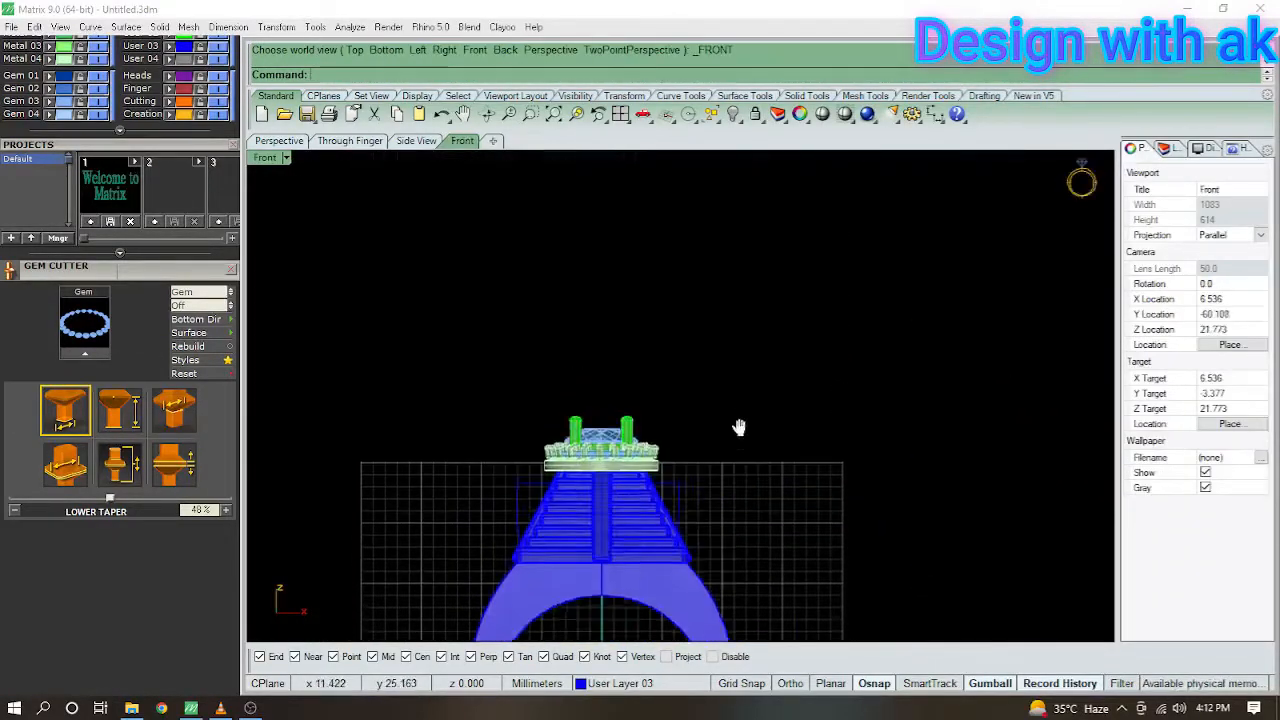
right_click_drag(706, 529, 730, 433)
scroll(724, 454, "up", 4)
left_click_drag(689, 460, 683, 464)
right_click_drag(709, 457, 722, 396)
key("Delete")
key("End")
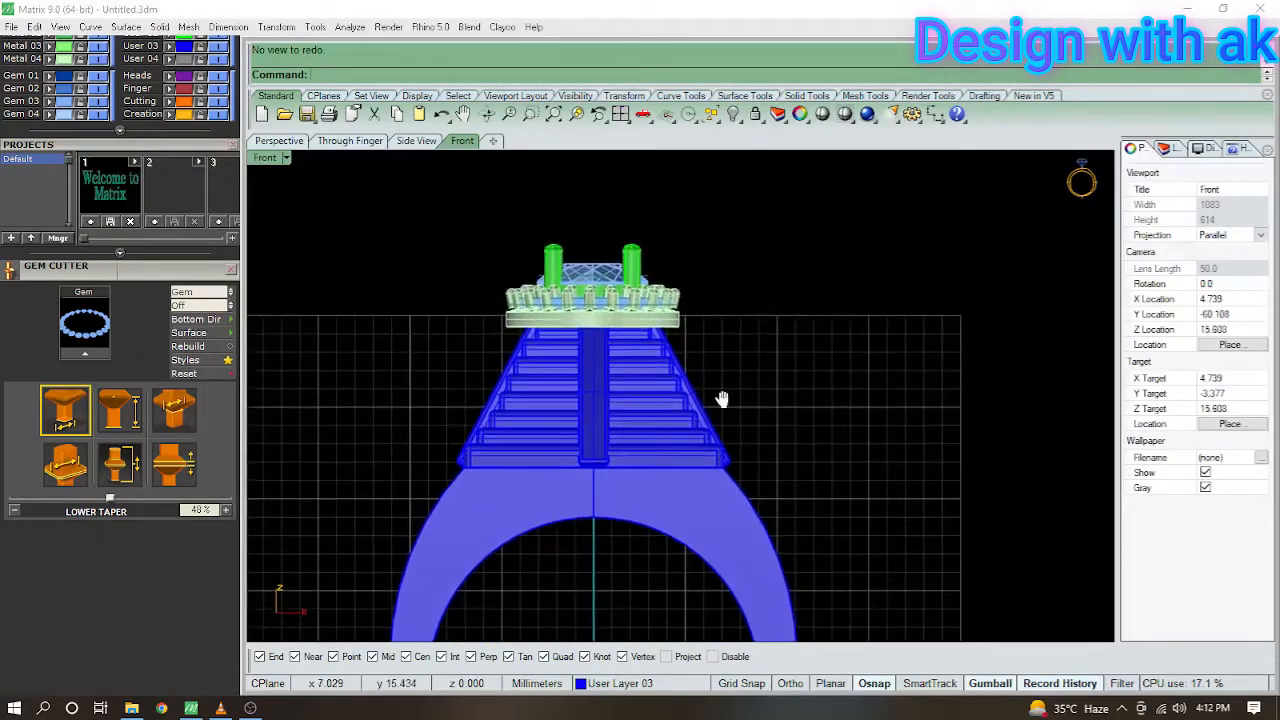
Shade the model and examine the finished ring and halo head from the top and from angled views.
left_click(827, 117)
mouse_move(697, 254)
right_mouse_down("ctrl+shift")
mouse_move(791, 366)
mouse_move(703, 409)
mouse_move(951, 394)
mouse_move(1000, 226)
mouse_move(783, 166)
mouse_move(605, 381)
mouse_move(701, 420)
mouse_move(755, 400)
mouse_move(667, 250)
right_mouse_up("ctrl+shift")
key("F1")
scroll(702, 394, "up", 10)
scroll(700, 392, "down", 8)
right_click_drag(755, 387, 713, 248, "ctrl+shift")
right_click_drag(563, 286, 733, 481, "ctrl+shift")
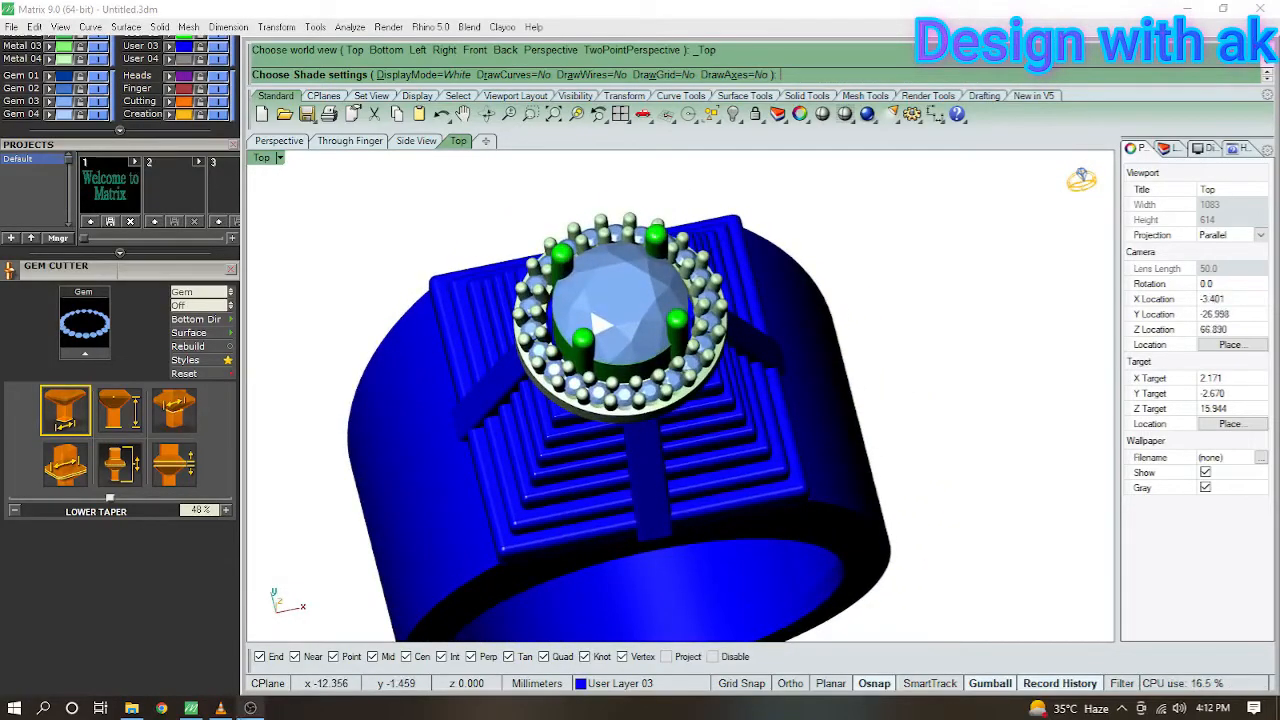
left_click(250, 708)
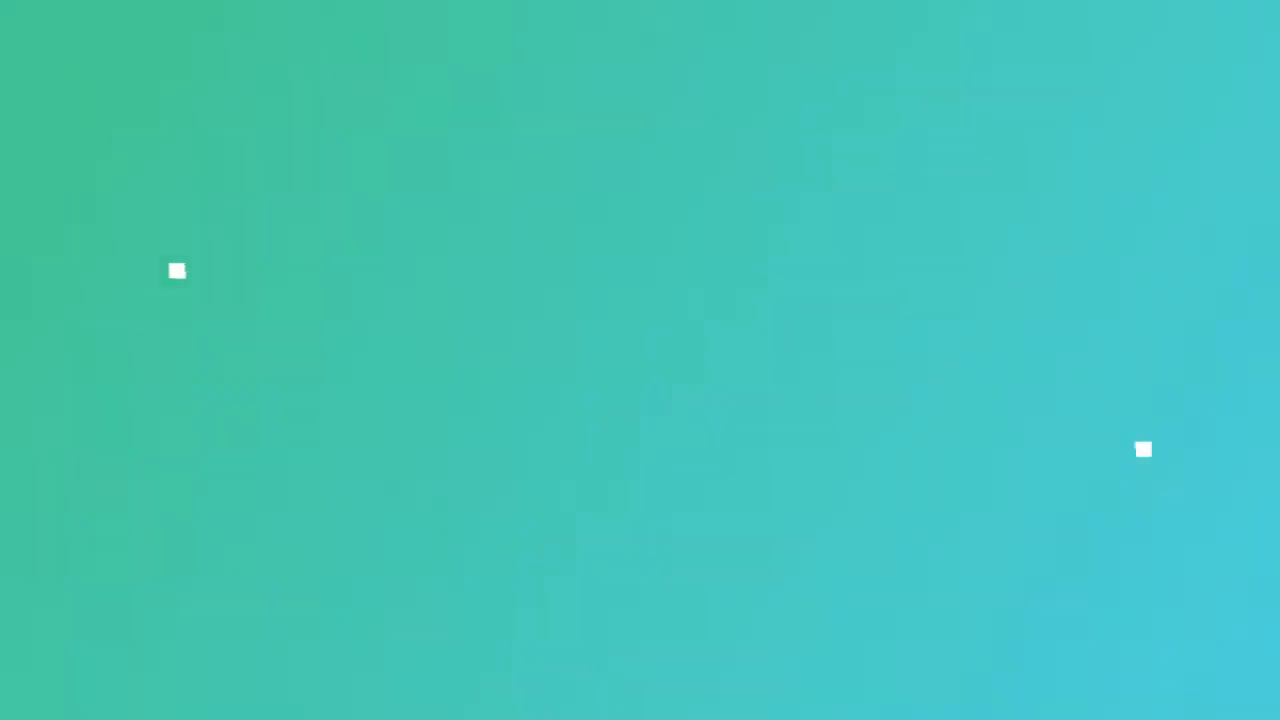